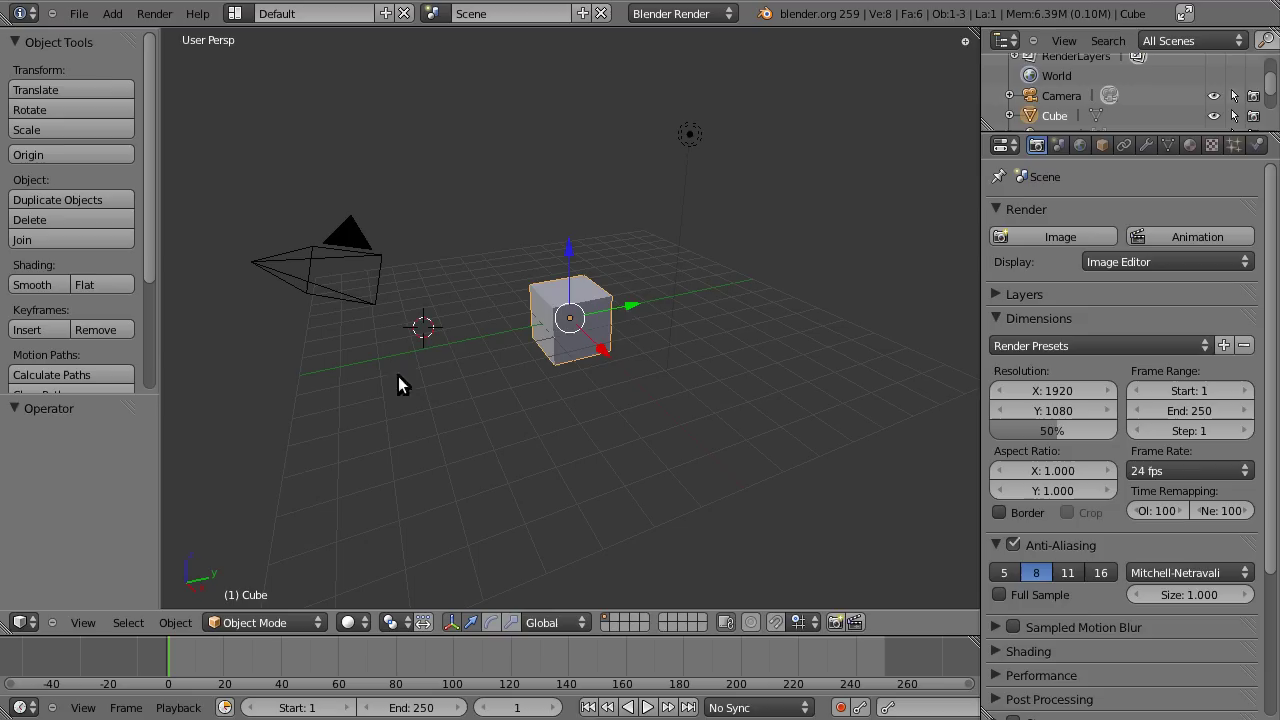
# Step: Switch the viewport area to the Preferences editor and back to the 3D viewport
pyautogui.click(22, 623)
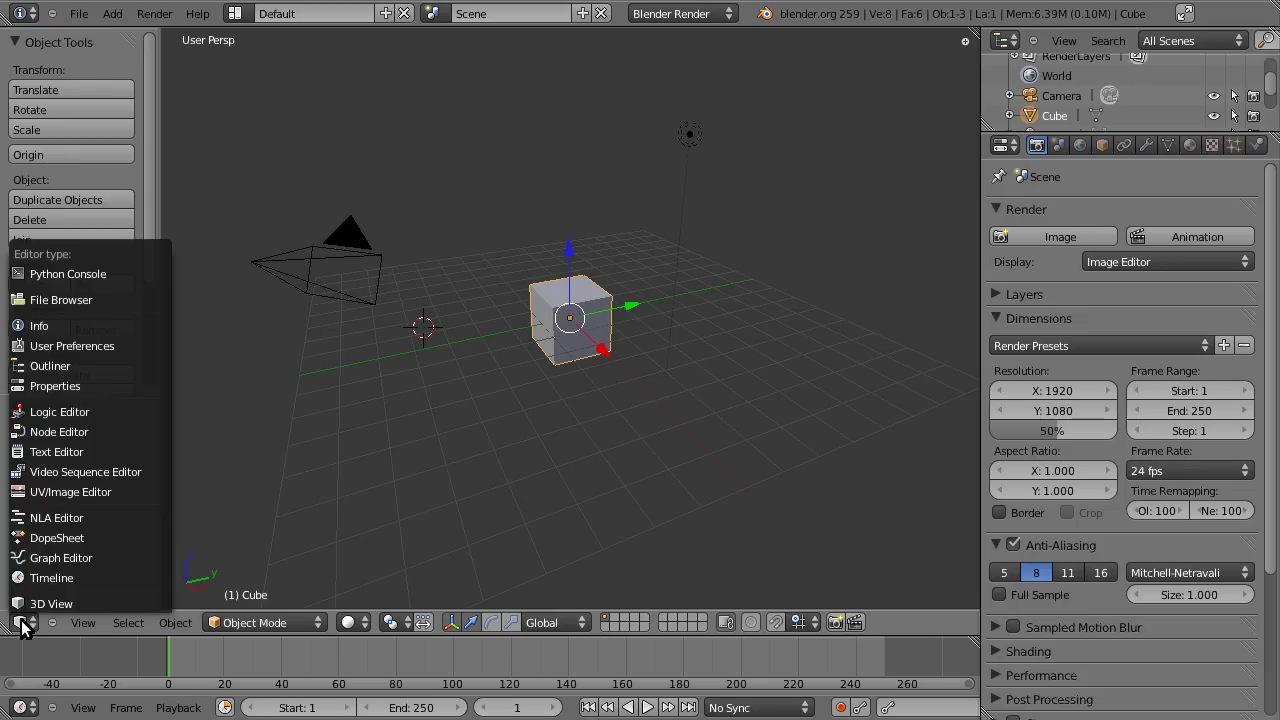
pyautogui.click(100, 346)
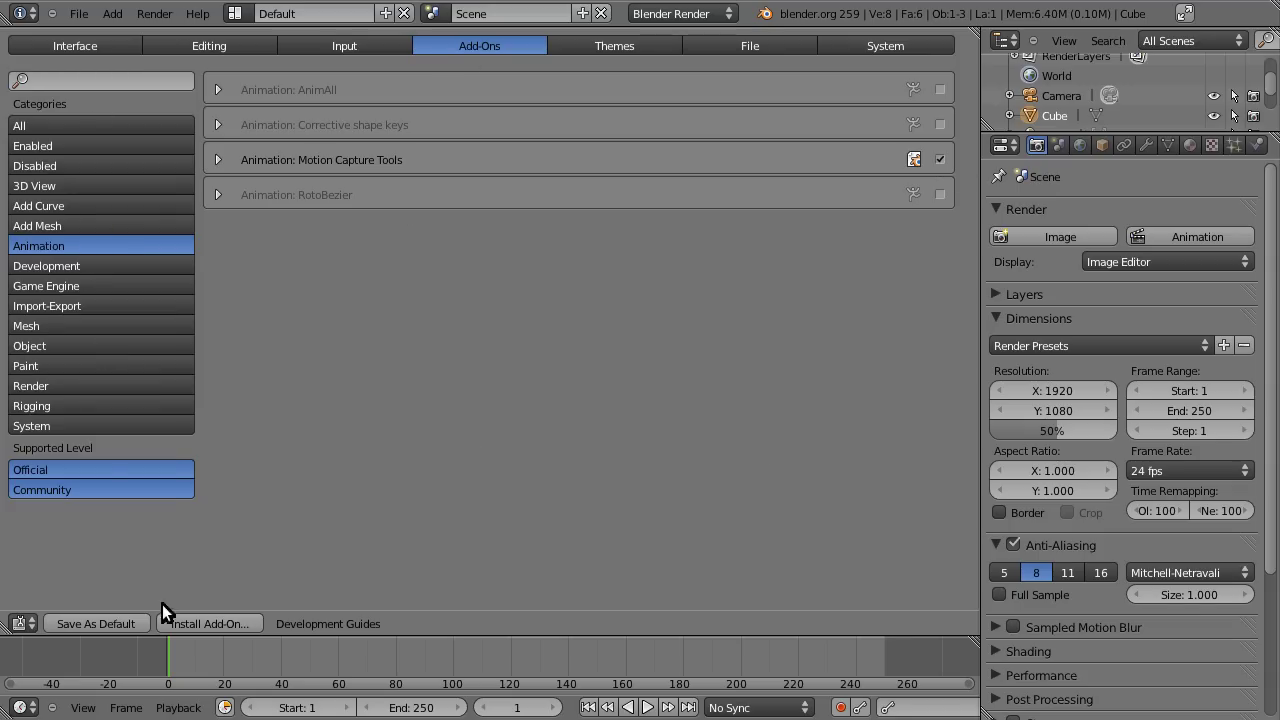
pyautogui.click(24, 623)
pyautogui.click(35, 607)
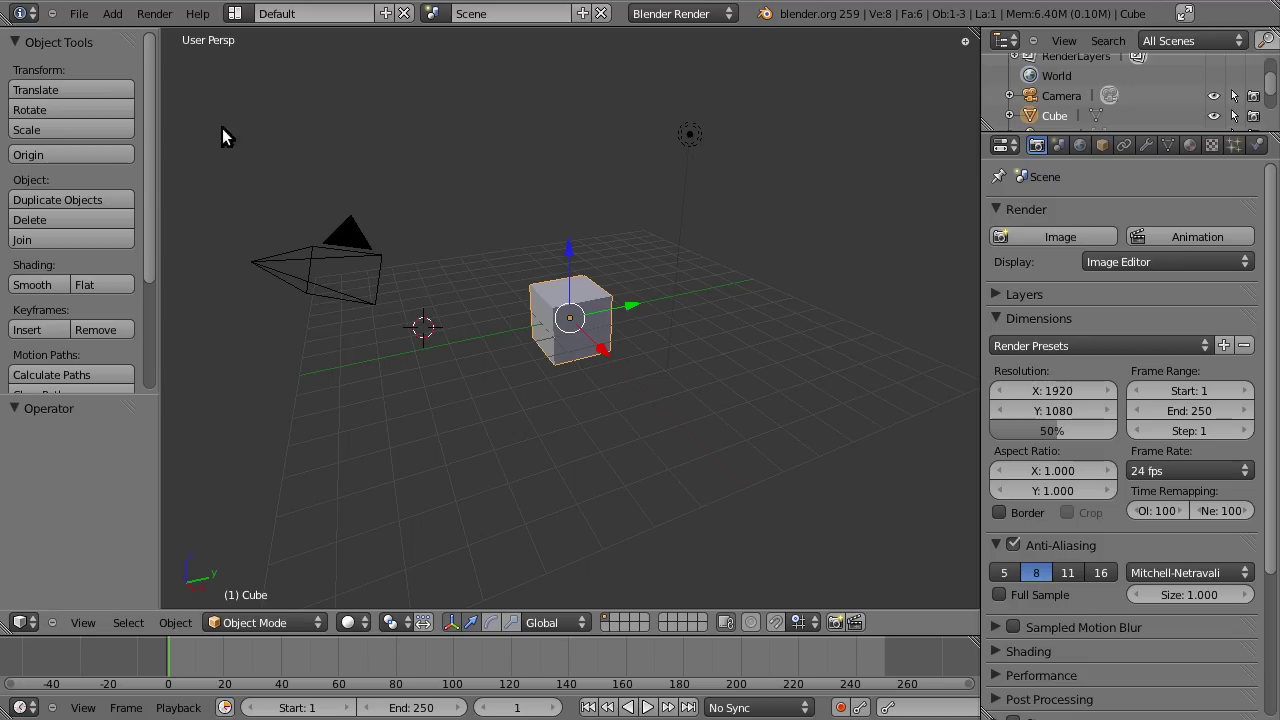
# Step: Load the stickman rig scene from recent files and show it from the front in solid shading
pyautogui.click(85, 20)
pyautogui.moveTo(129, 74)
pyautogui.click(366, 74)
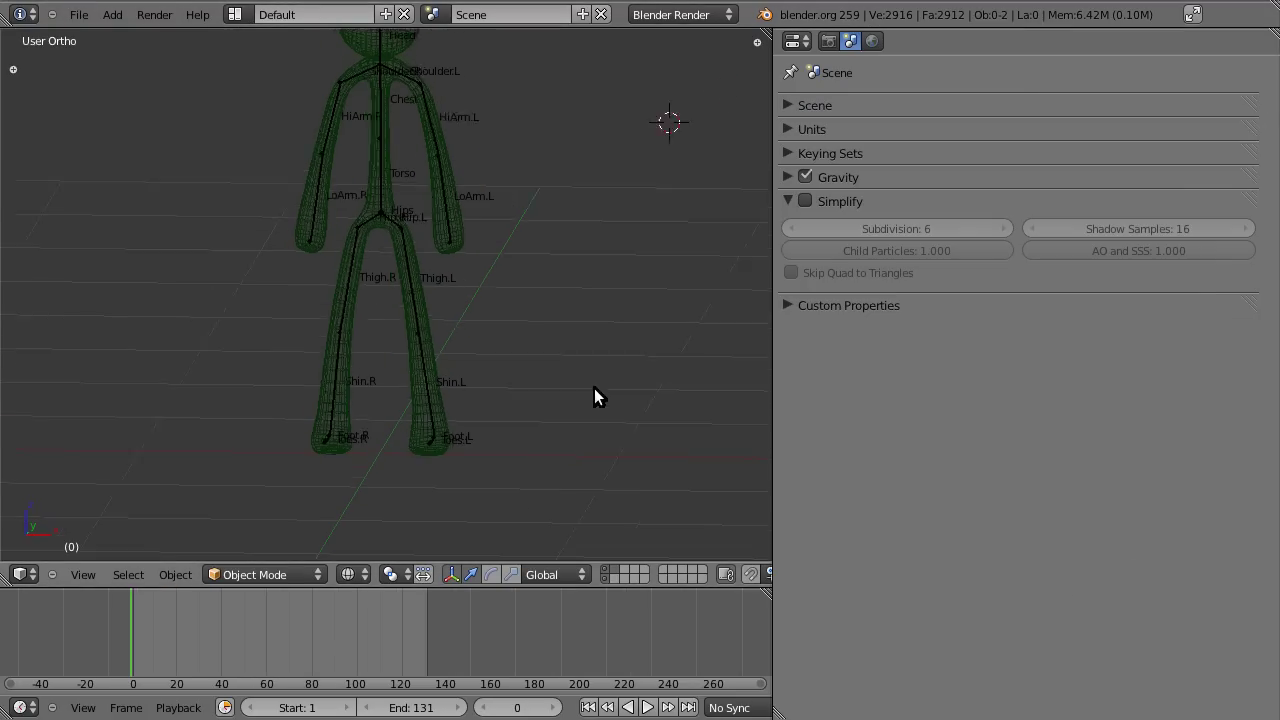
pyautogui.press('KP_1')
pyautogui.scroll(-1, 531, 370)
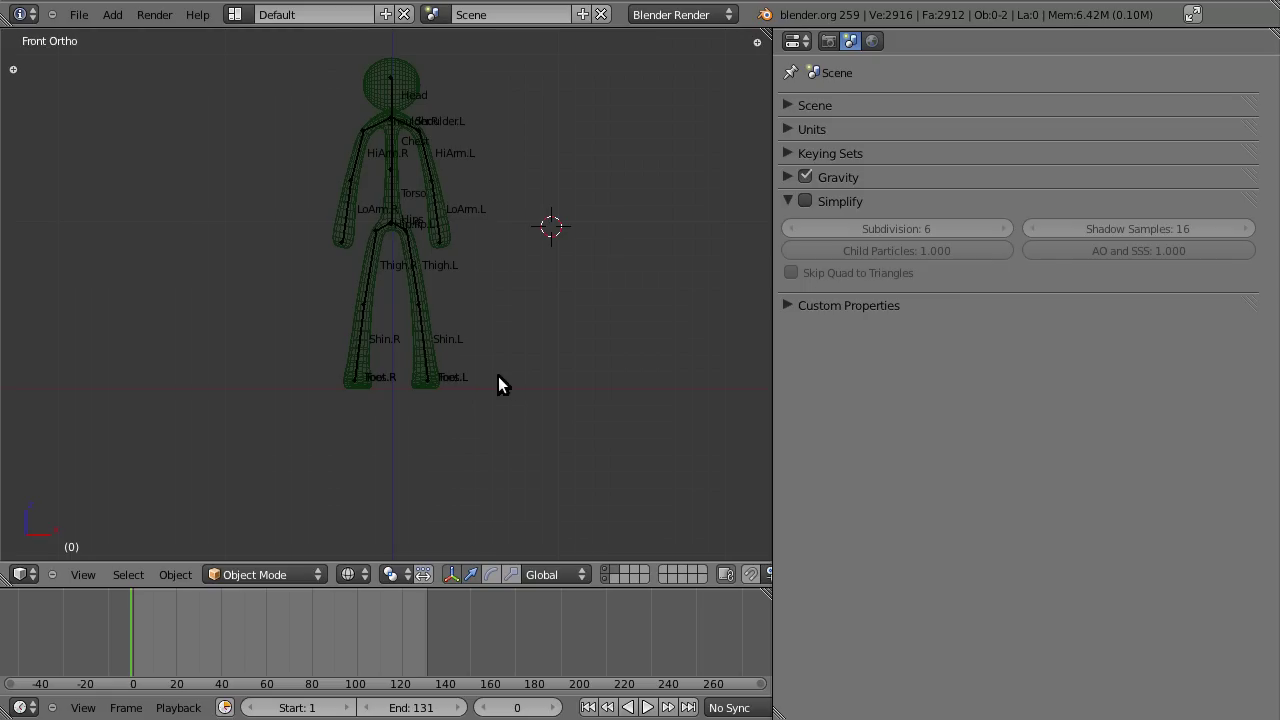
pyautogui.press('z')
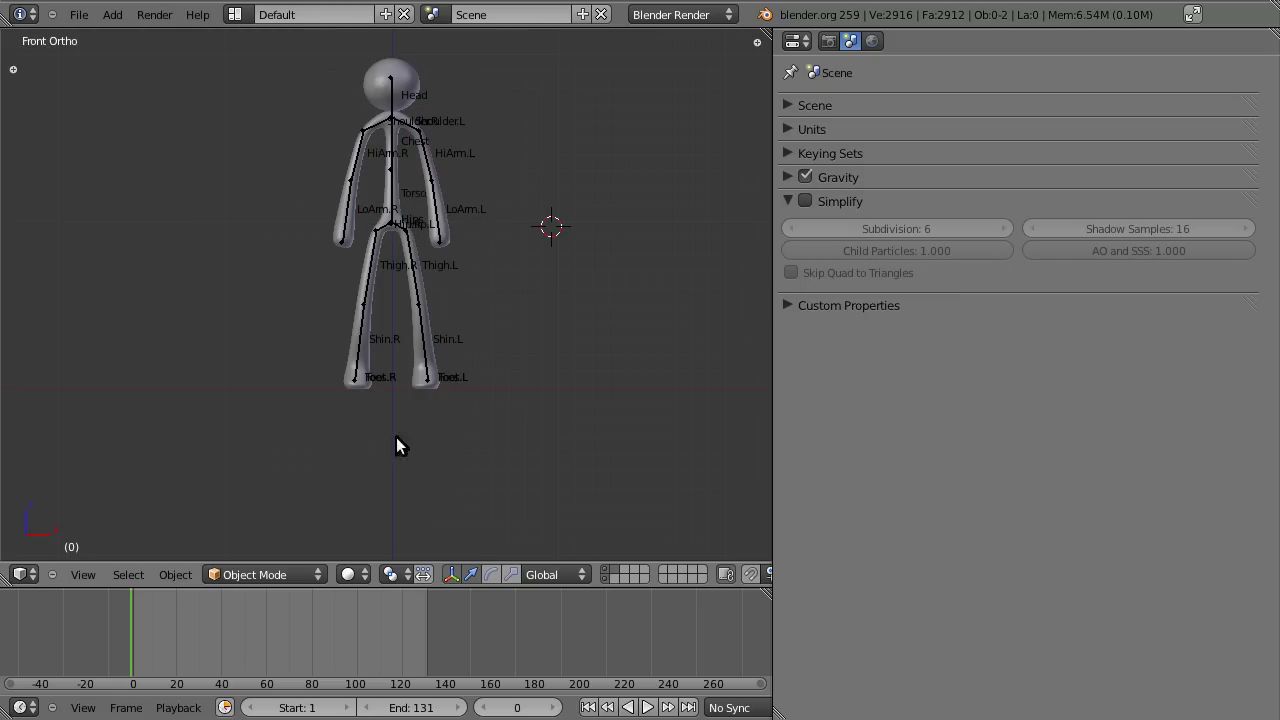
# Step: Select the enduser armature and frame the whole stickman in the front view
pyautogui.rightClick(428, 368)
pyautogui.scroll(3, 440, 345)
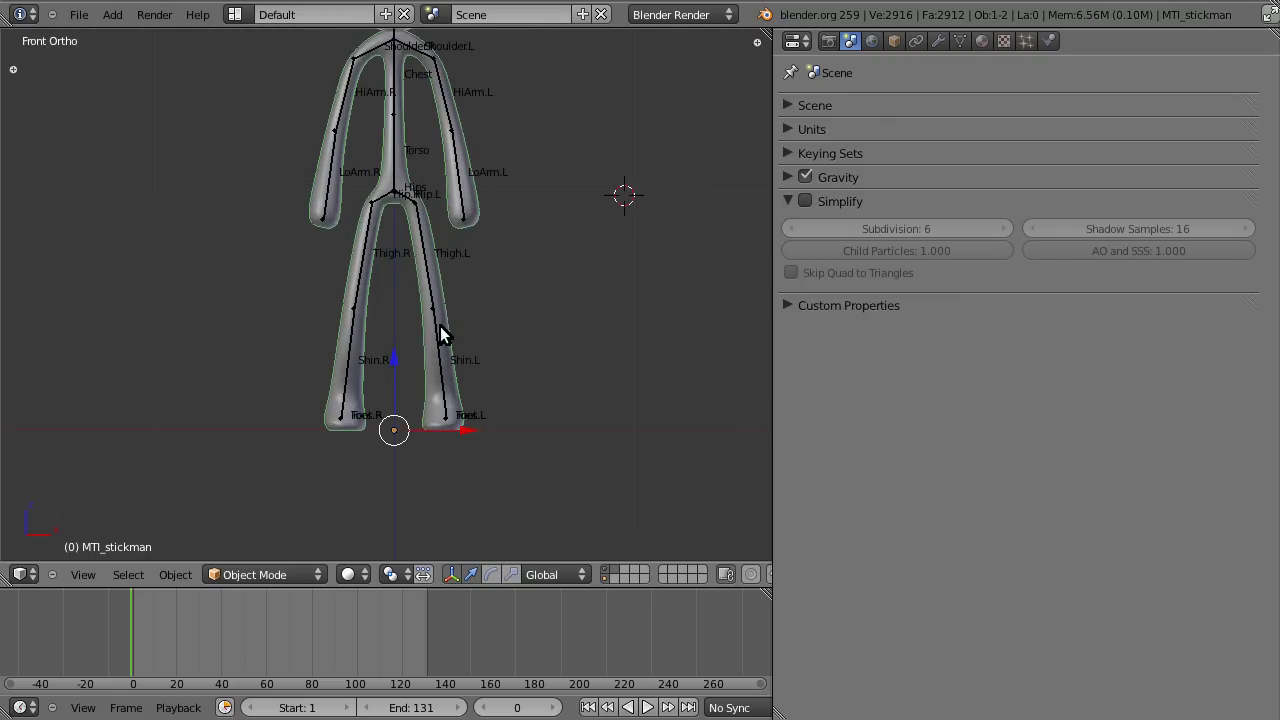
pyautogui.scroll(-2, 440, 355)
pyautogui.rightClick(419, 371)
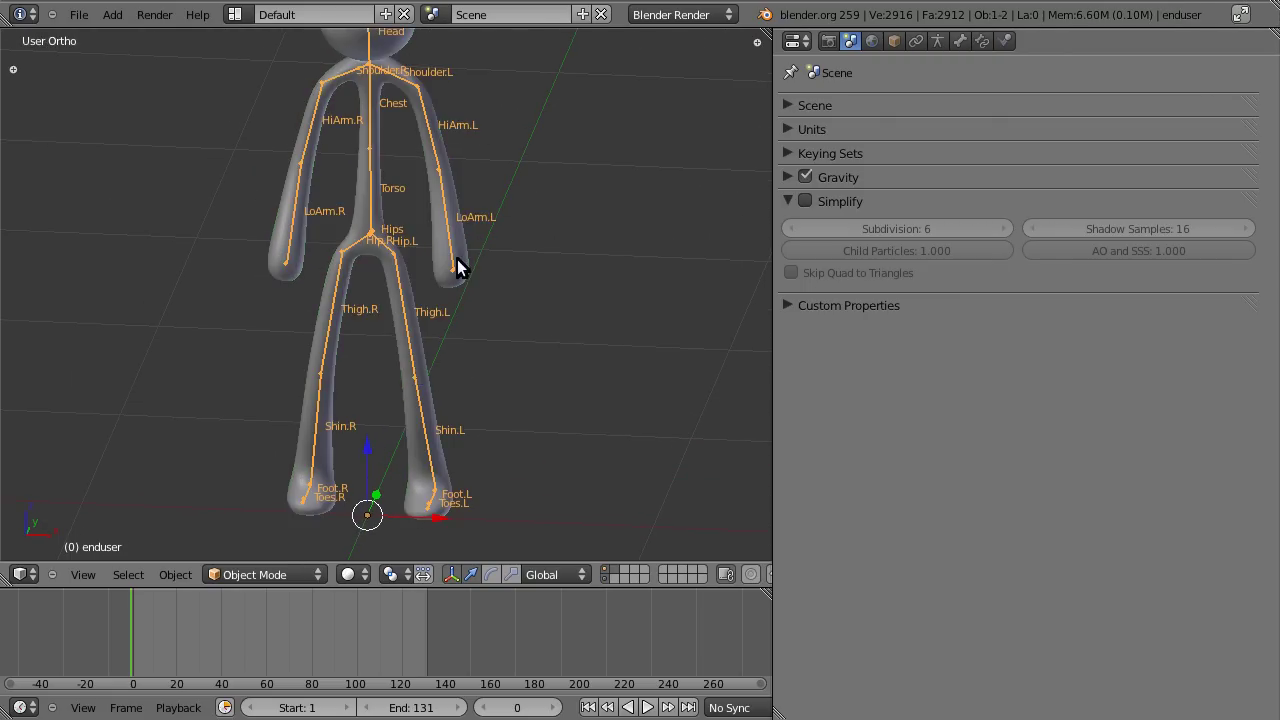
pyautogui.moveTo(457, 266); pyautogui.dragTo(452, 318, button='middle')
pyautogui.press('KP_1')
pyautogui.scroll(2, 451, 244)
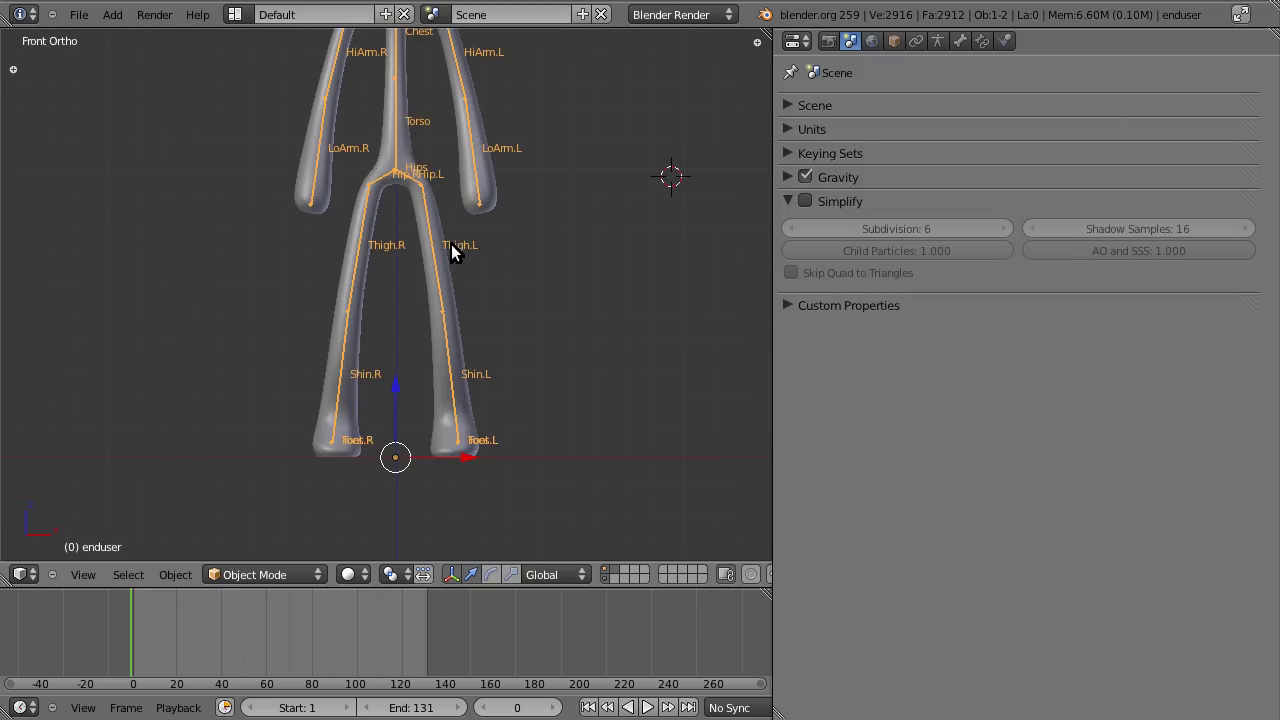
pyautogui.keyDown('shift'); pyautogui.moveTo(489, 256); pyautogui.dragTo(465, 334, button='middle'); pyautogui.keyUp('shift')
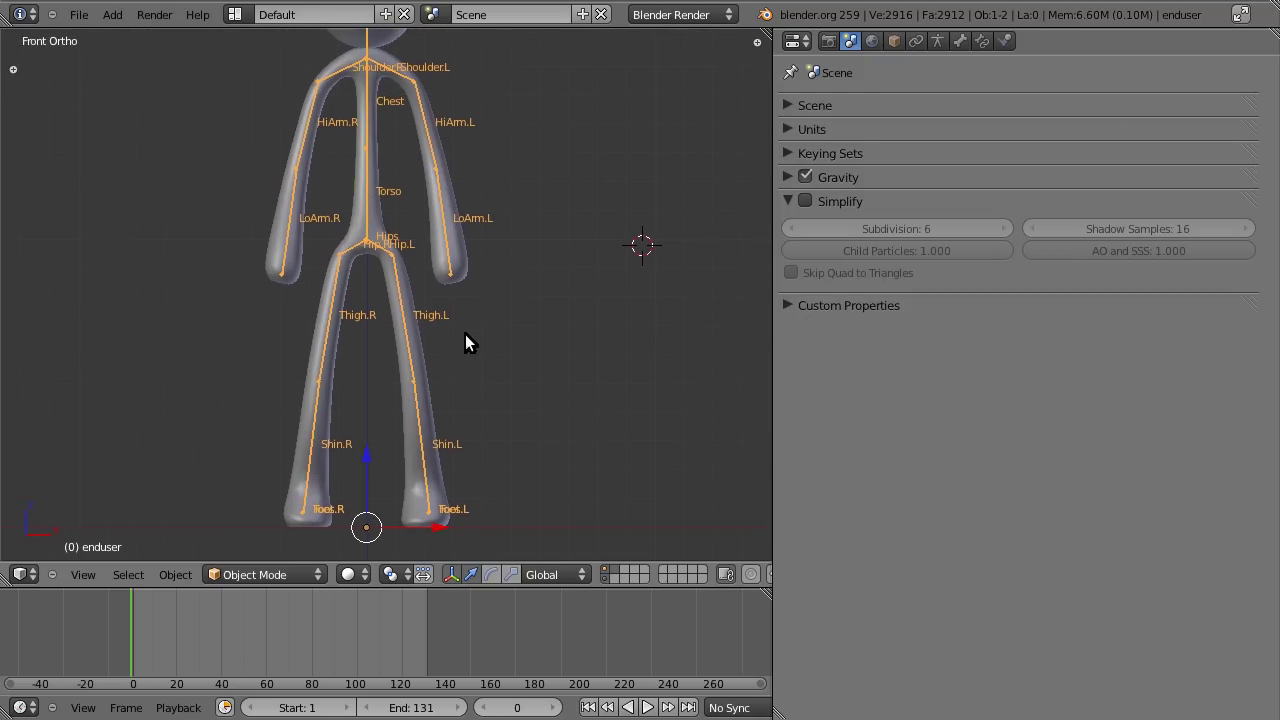
# Step: Switch enduser to Pose Mode, test-rotate Thigh.L, then cancel so the leg stays at rest
pyautogui.click(252, 571)
pyautogui.click(265, 515)
pyautogui.rightClick(402, 315)
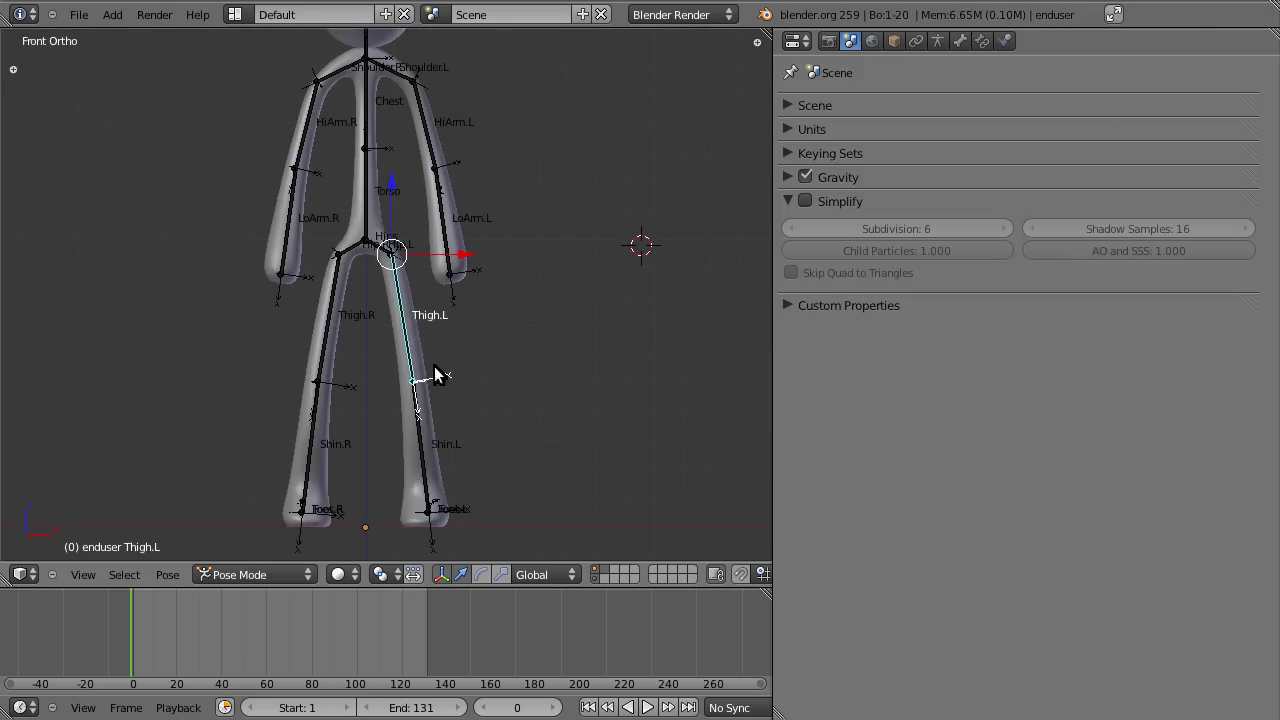
pyautogui.press('r')
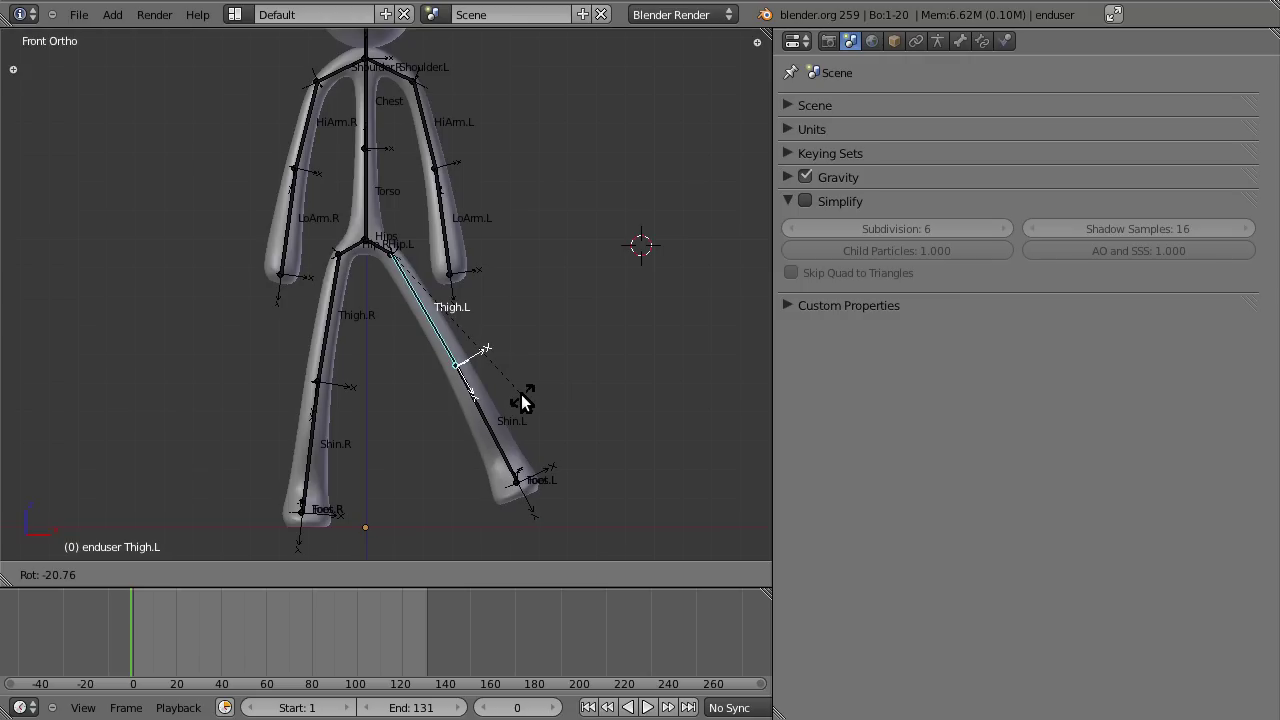
pyautogui.press('Escape')
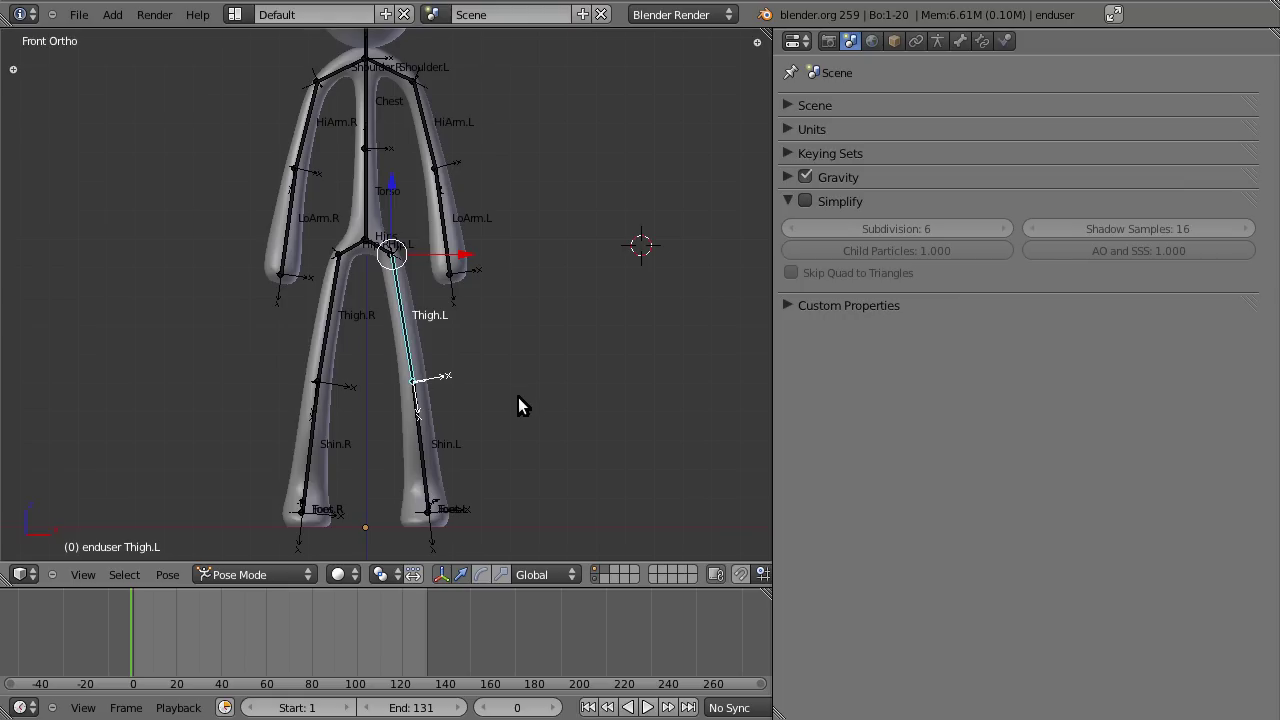
# Step: Keep the area as the 3D viewport and return the armature to Object Mode
pyautogui.click(34, 570)
pyautogui.click(49, 556)
pyautogui.click(276, 571)
pyautogui.click(245, 553)
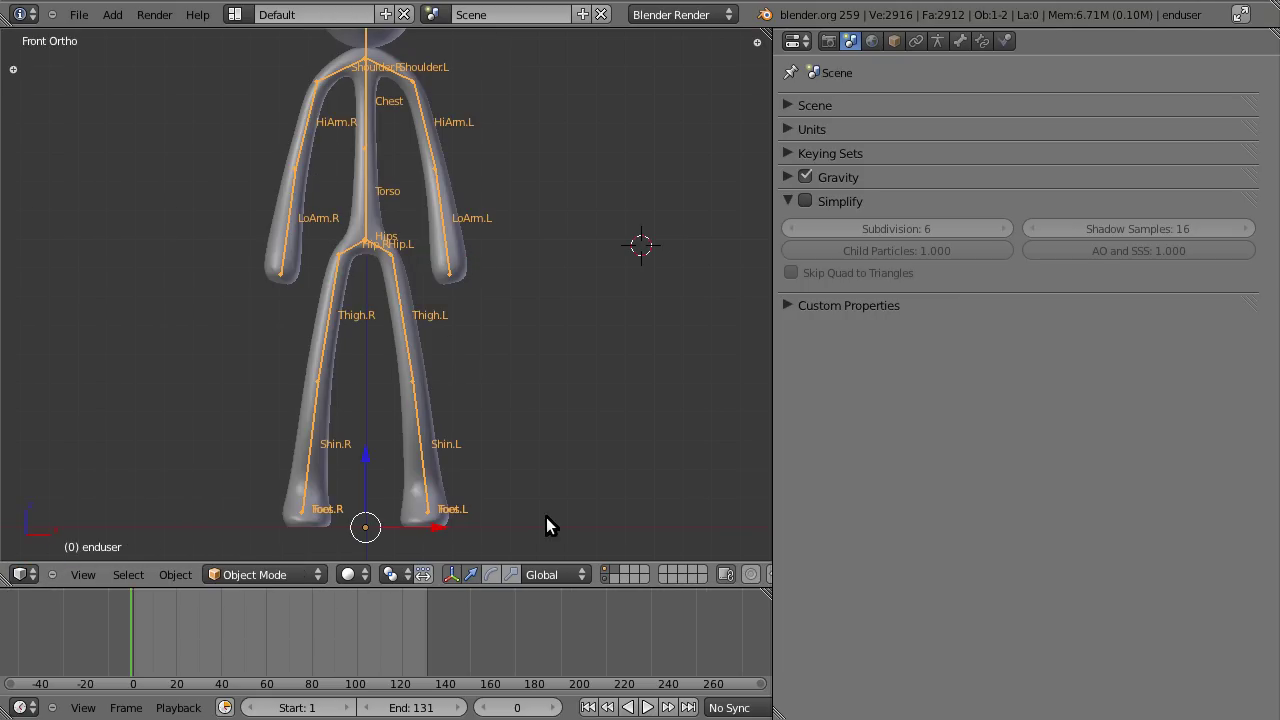
# Step: Import the motion capture file GSOC/bvh/06/06_01.bvh
pyautogui.click(78, 14)
pyautogui.moveTo(169, 318)
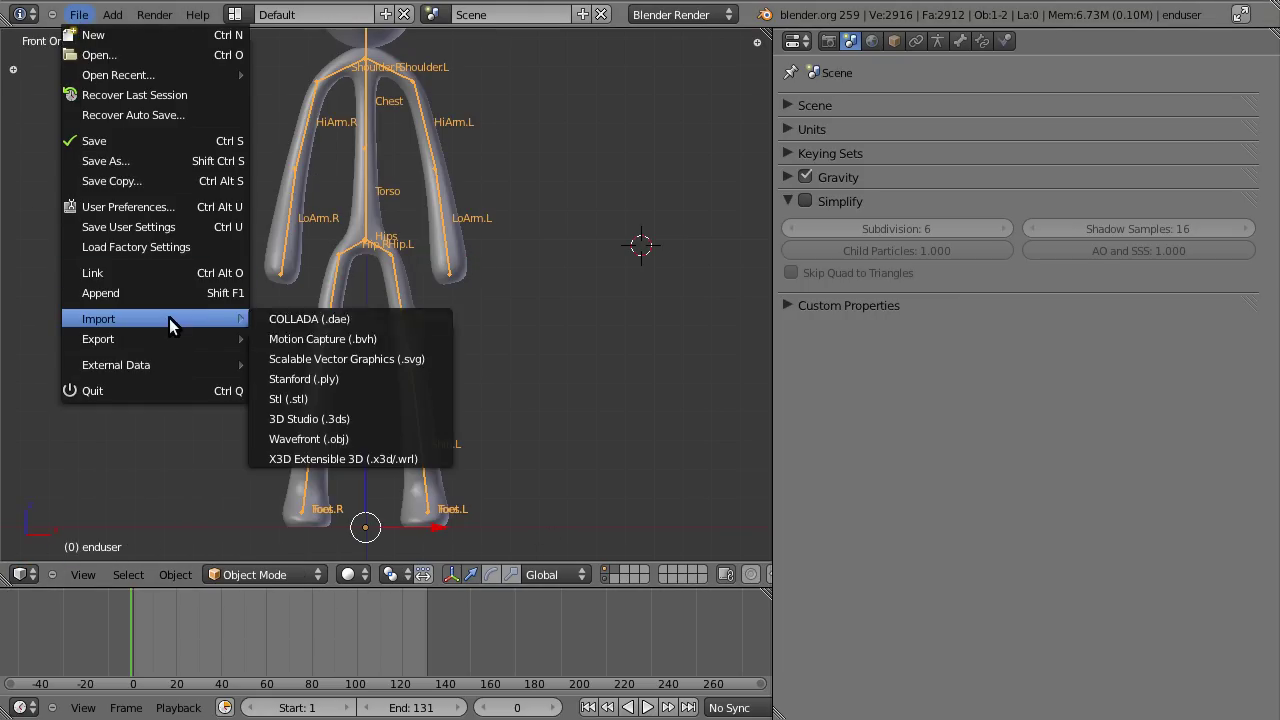
pyautogui.click(357, 339)
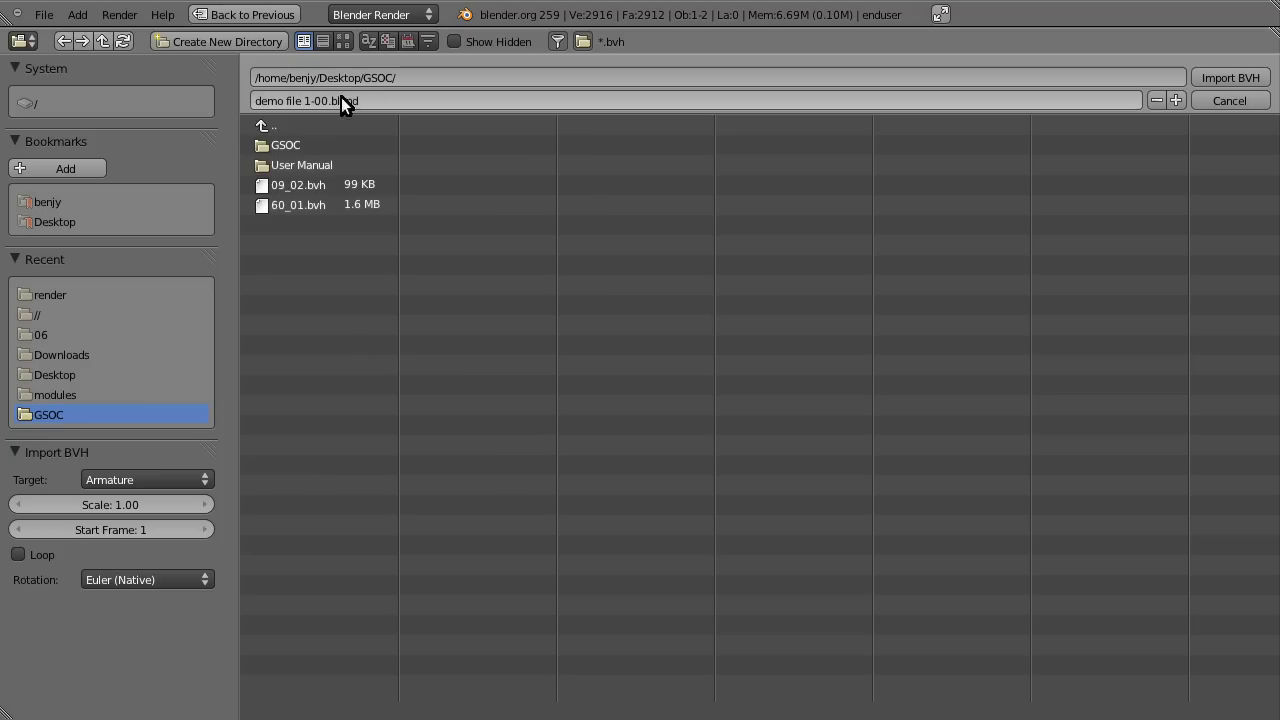
pyautogui.click(306, 148)
pyautogui.click(308, 164)
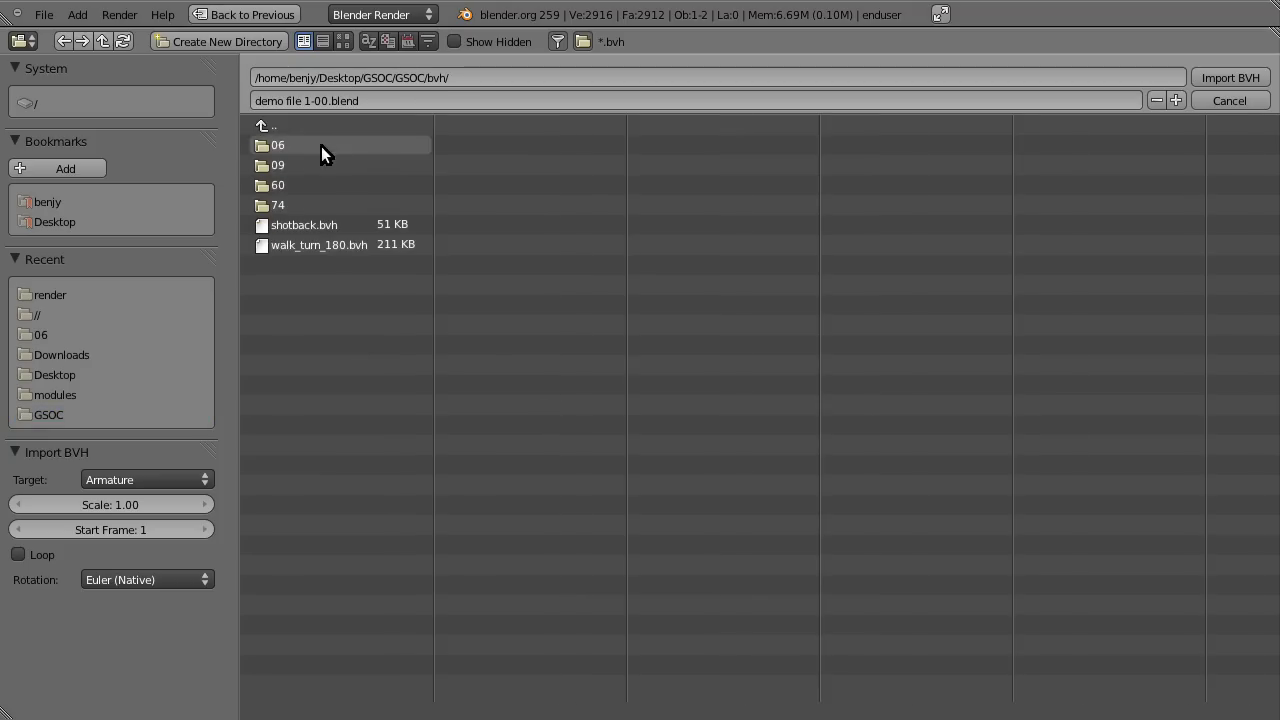
pyautogui.click(321, 146)
pyautogui.click(321, 148)
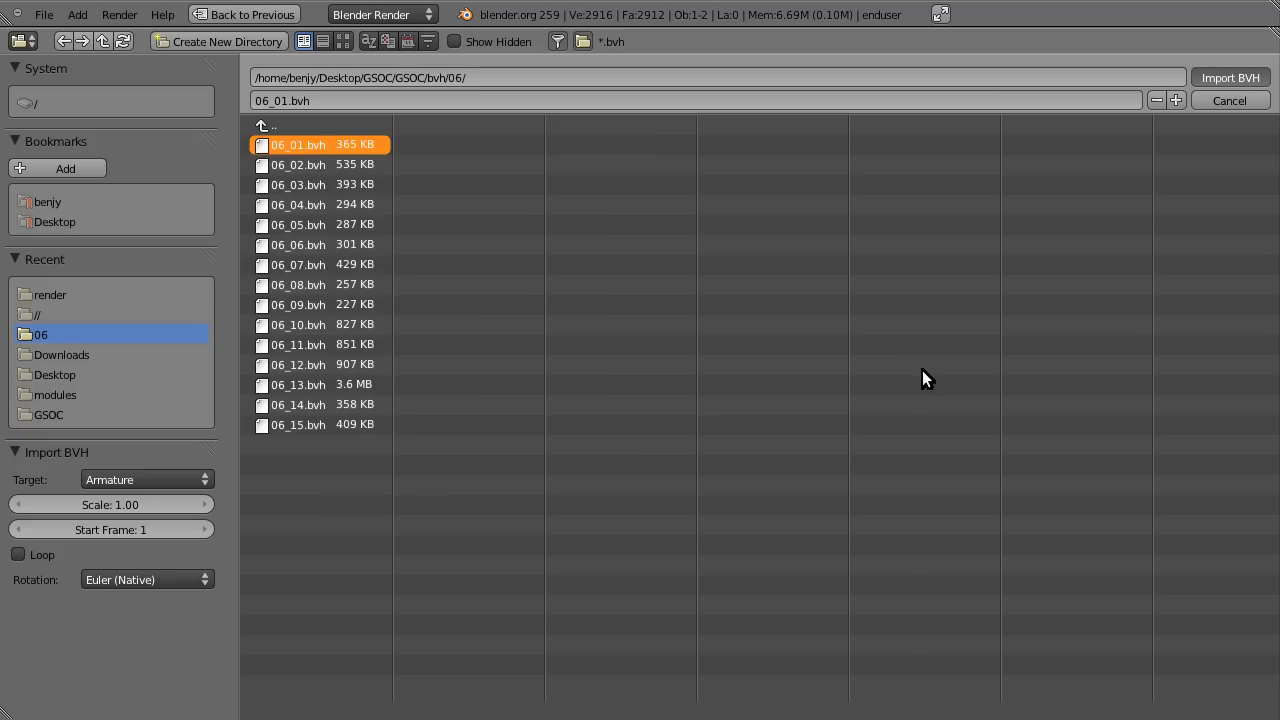
pyautogui.scroll(-8, 569, 408)
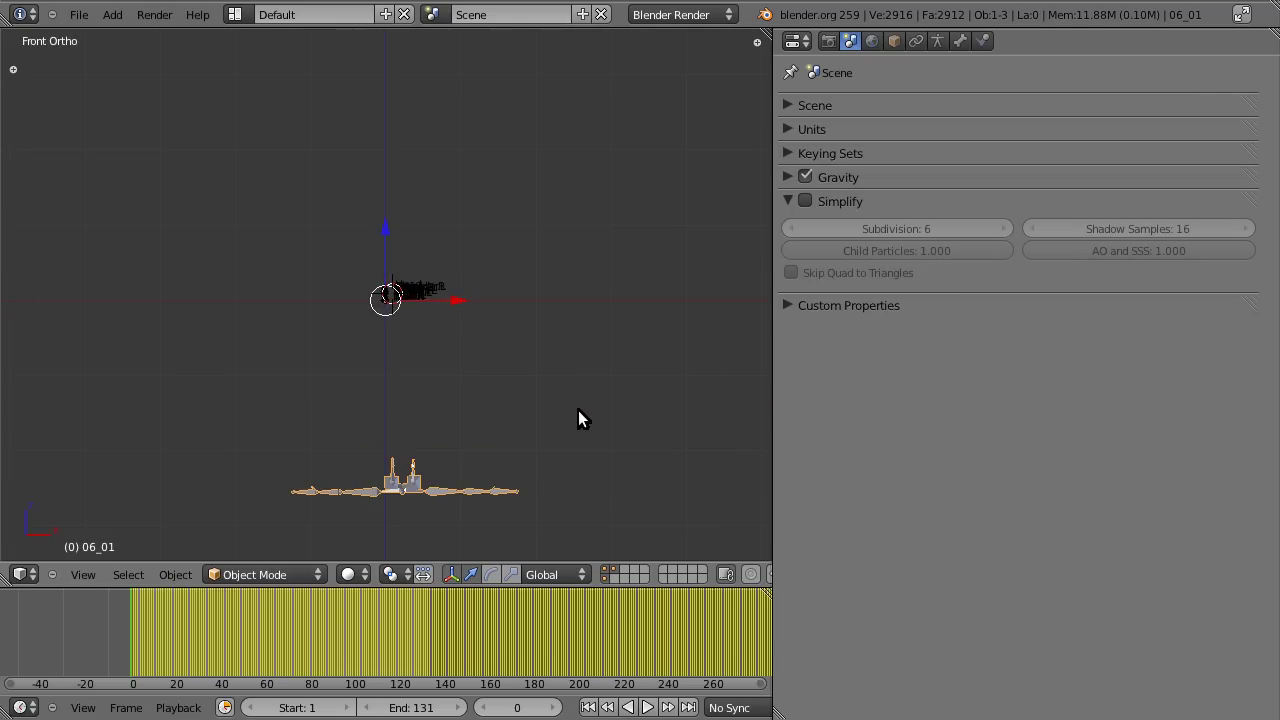
# Step: Play back the imported capture from the right side view, then stop
pyautogui.press('KP_3')
pyautogui.hotkey('alt', 'a')
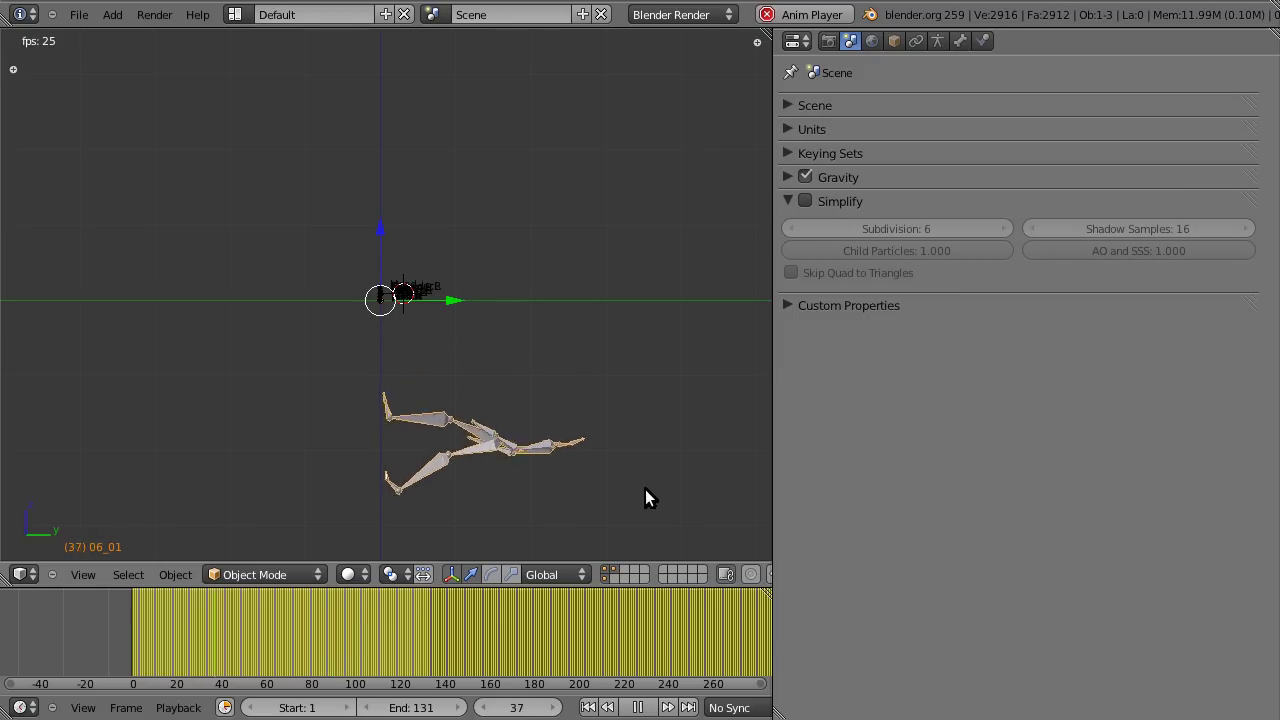
pyautogui.press('Escape')
# Step: Set the scene end frame to 500 and scrub through the full 0–500 range
pyautogui.click(437, 707)
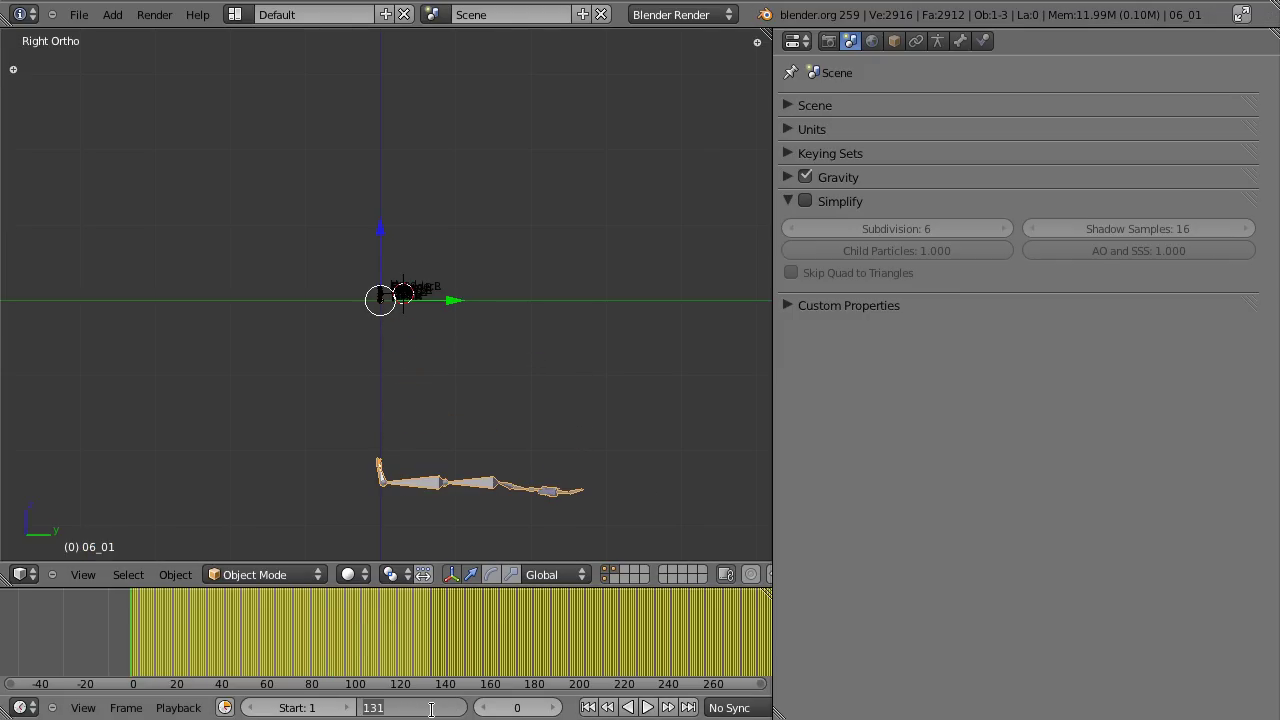
pyautogui.write('500')
pyautogui.press('Return')
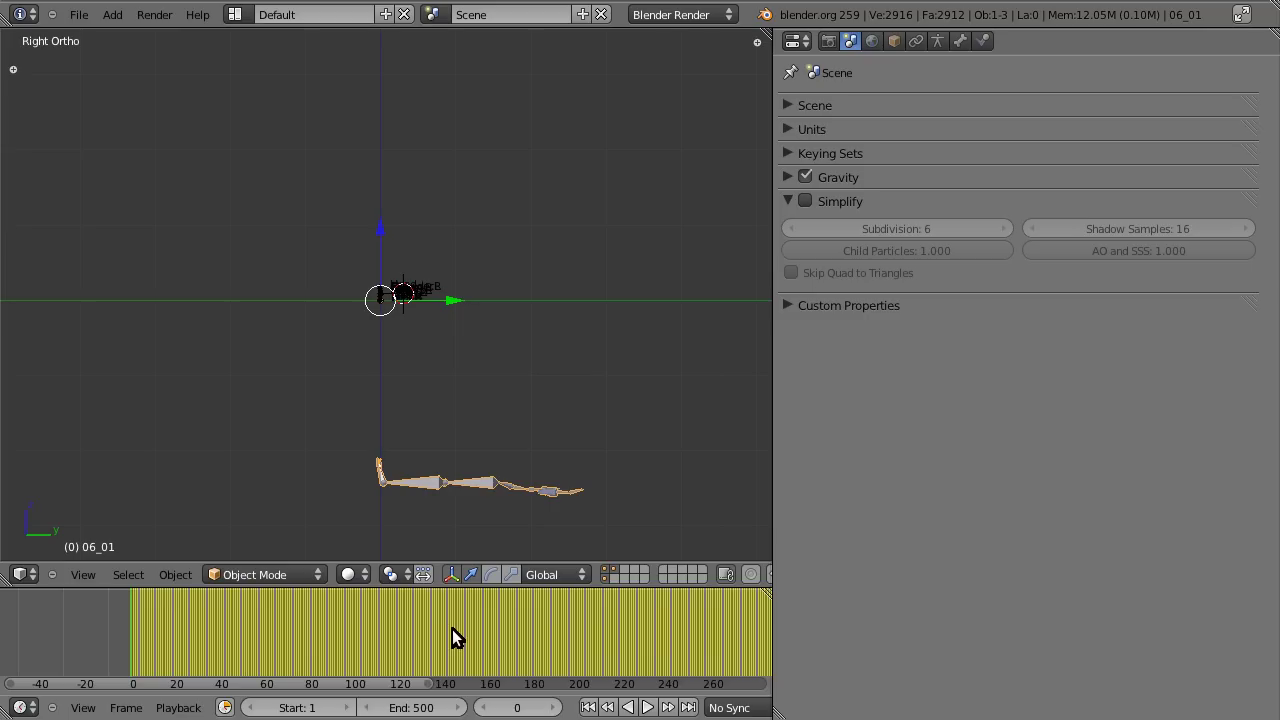
pyautogui.press('Home')
pyautogui.moveTo(11, 640)
pyautogui.mouseDown()
pyautogui.moveTo(543, 647)
pyautogui.moveTo(657, 636)
pyautogui.moveTo(374, 652)
pyautogui.moveTo(15, 646)
pyautogui.mouseUp()
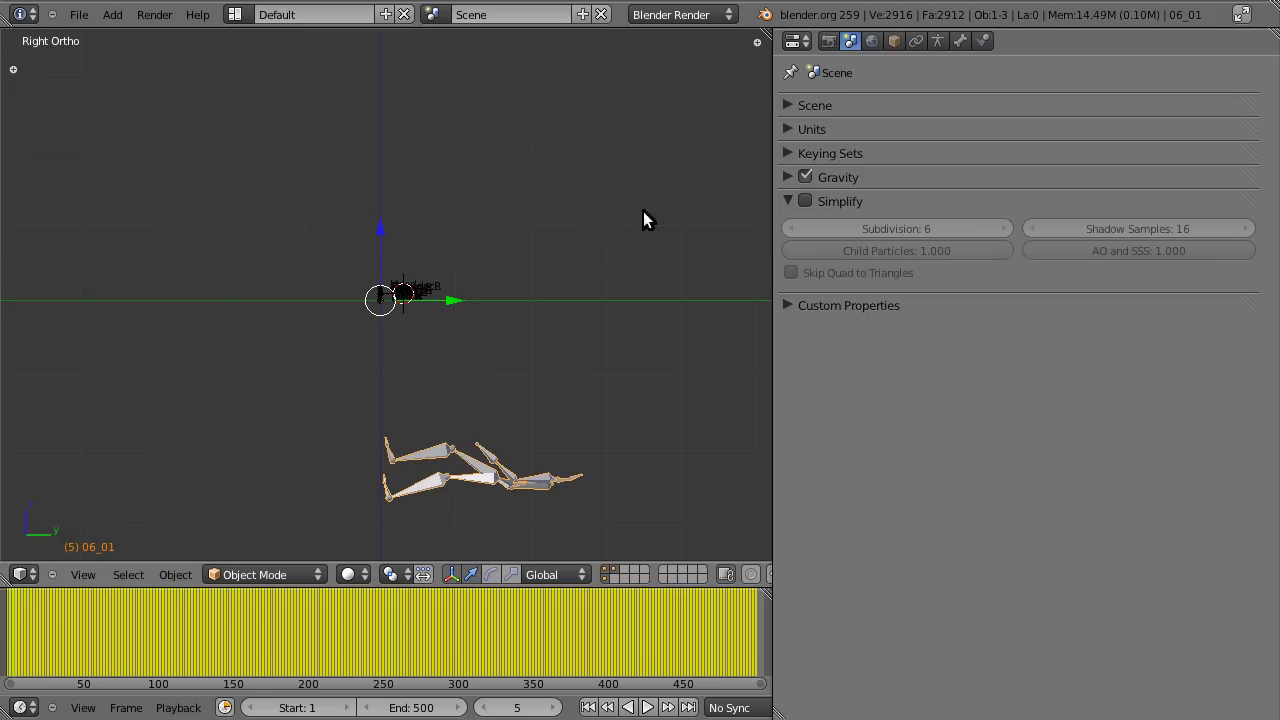
# Step: In the 06_01 object's Mocap tools, apply Fix BVH Axis Orientation to stand it upright
pyautogui.click(893, 41)
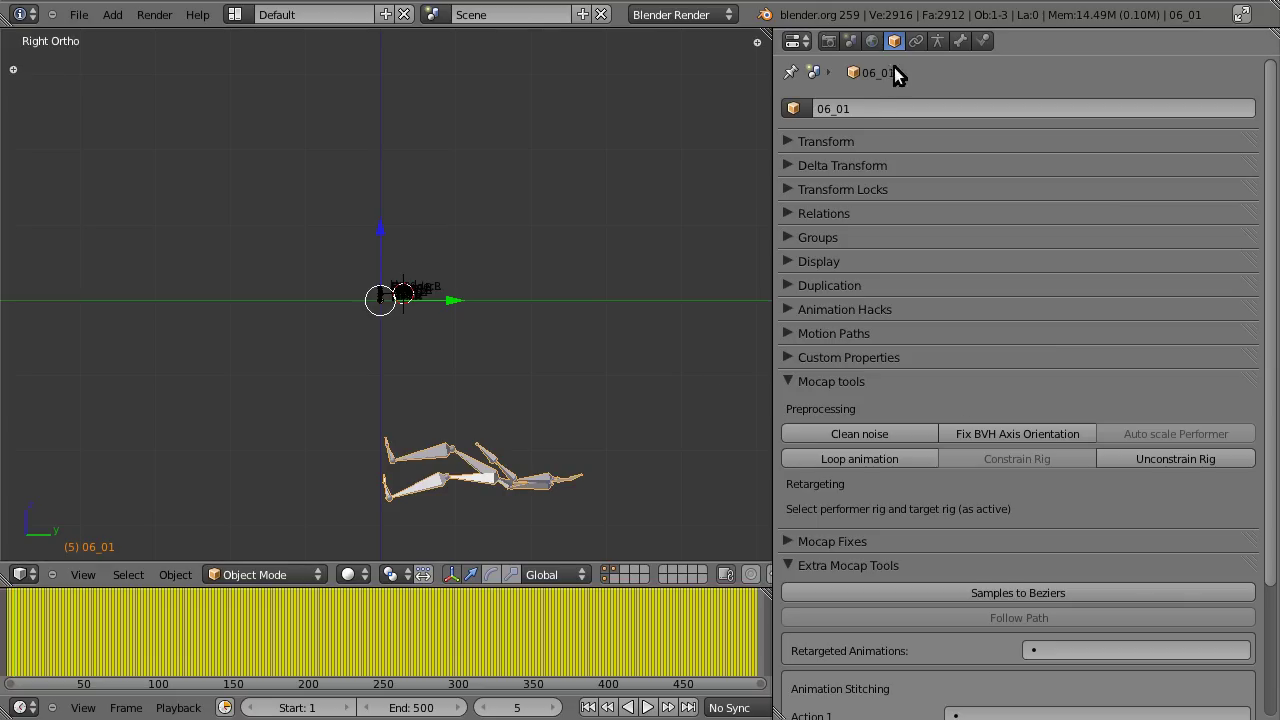
pyautogui.click(789, 383)
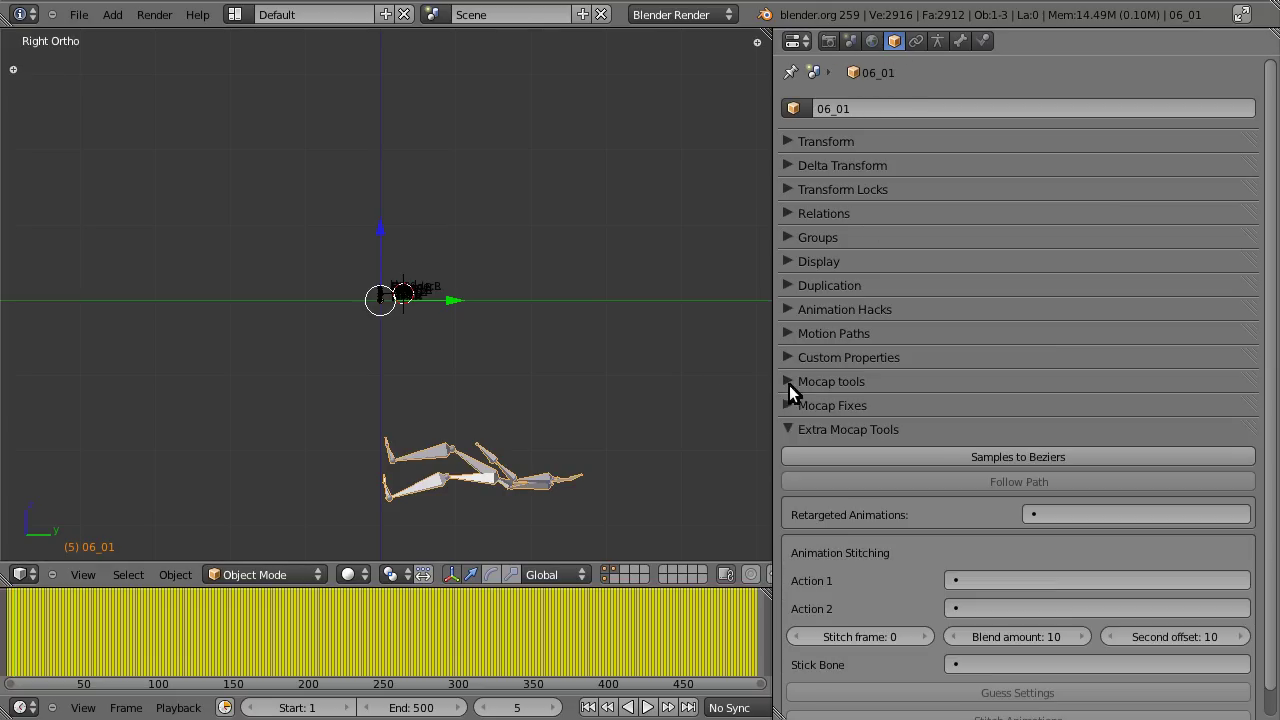
pyautogui.click(787, 429)
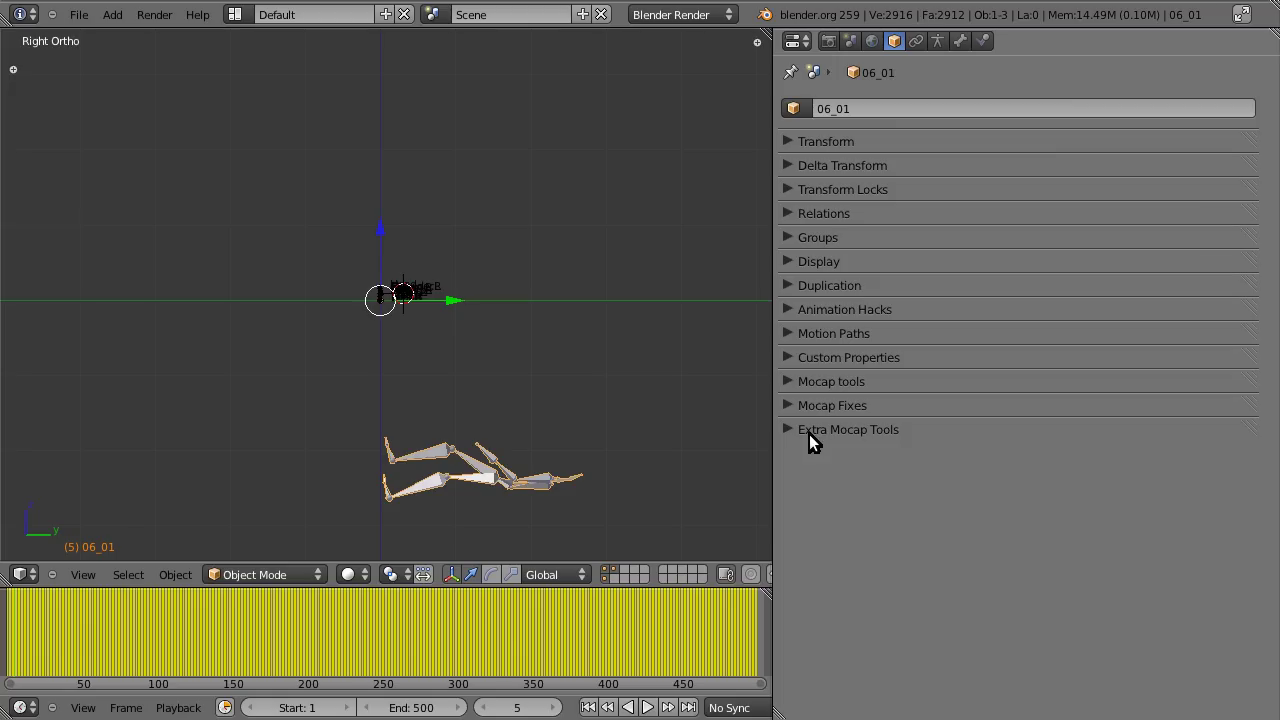
pyautogui.click(788, 383)
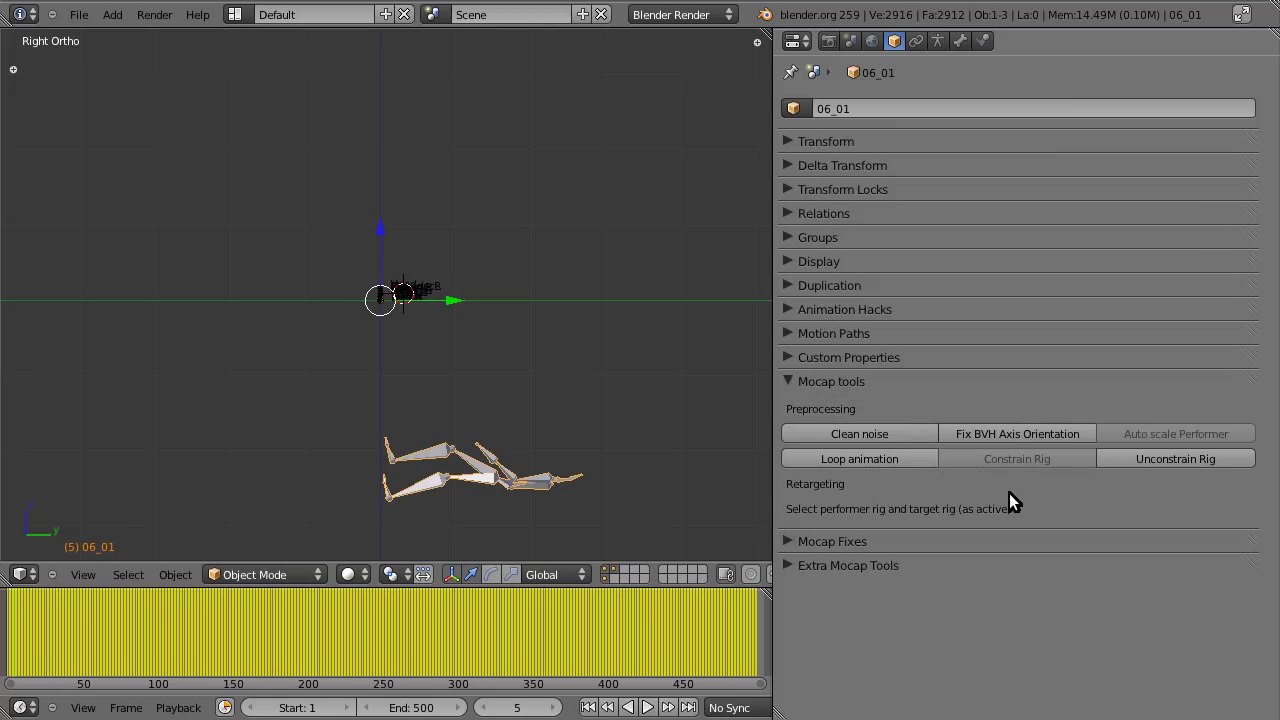
pyautogui.click(1015, 434)
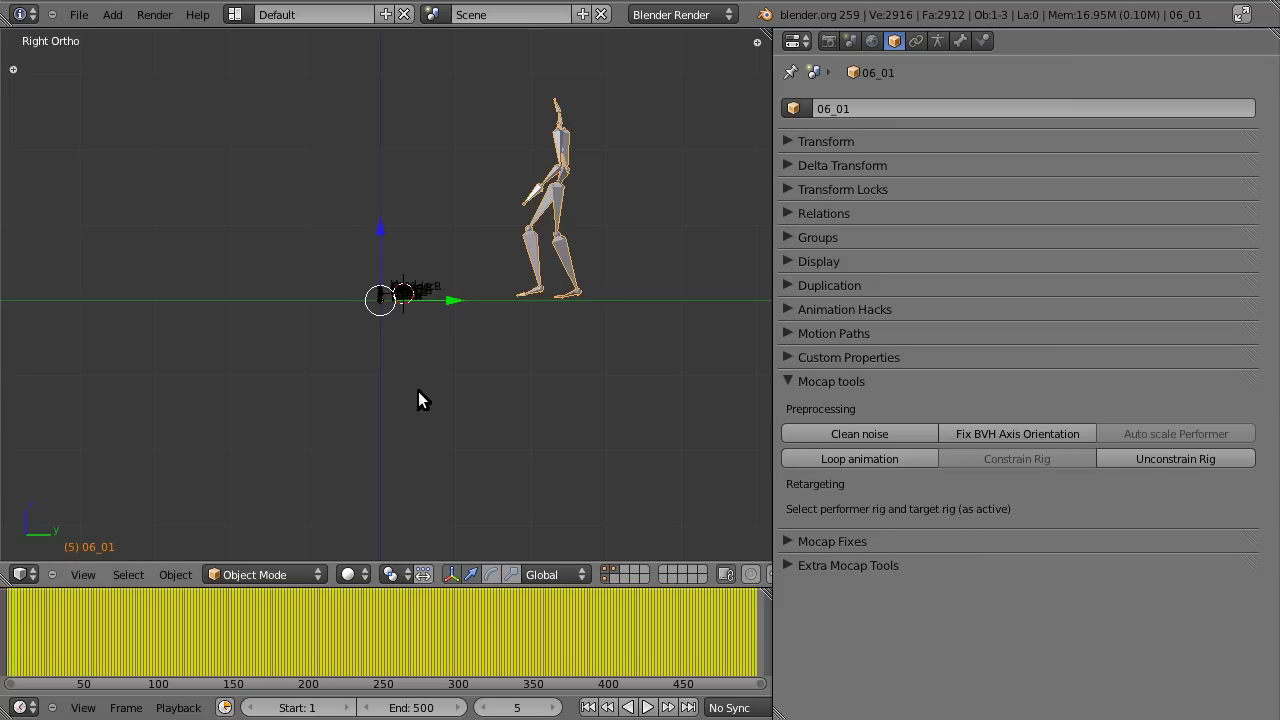
# Step: Scrub the upright walk to frame 309 and back in front and side views
pyautogui.press('KP_1')
pyautogui.scroll(5, 418, 391)
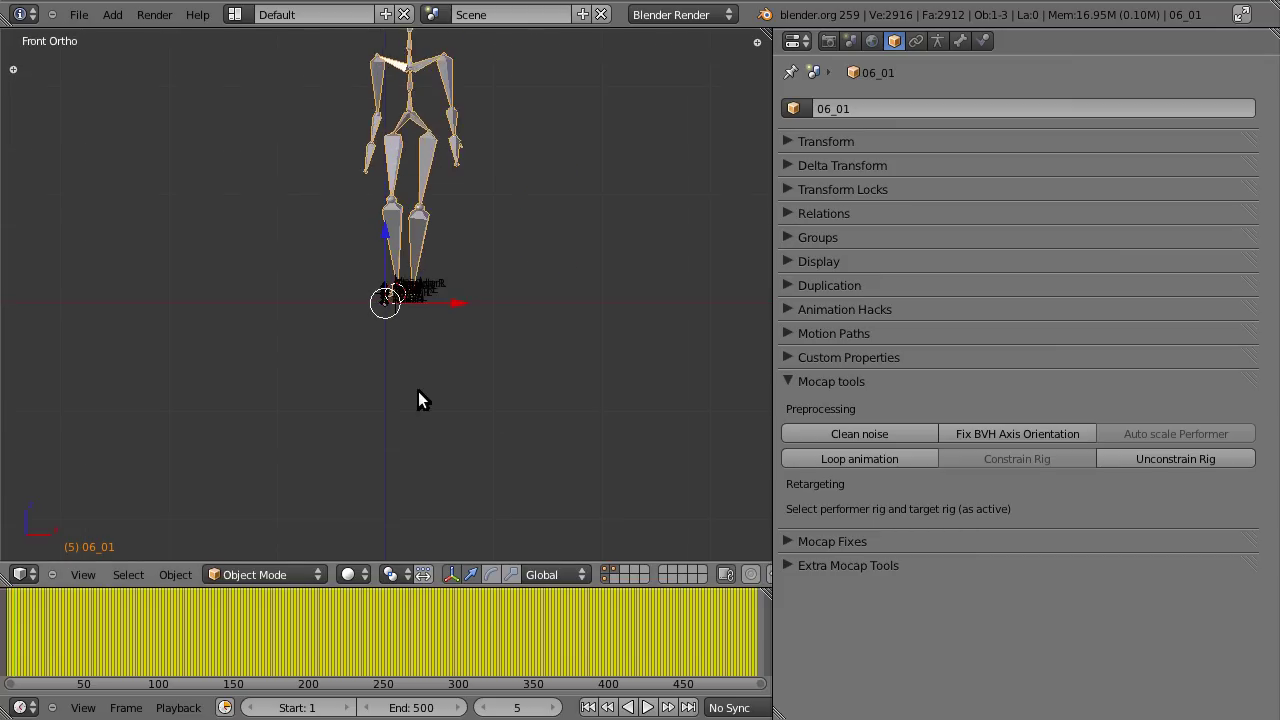
pyautogui.scroll(-5, 416, 413)
pyautogui.moveTo(93, 632); pyautogui.dragTo(474, 481)
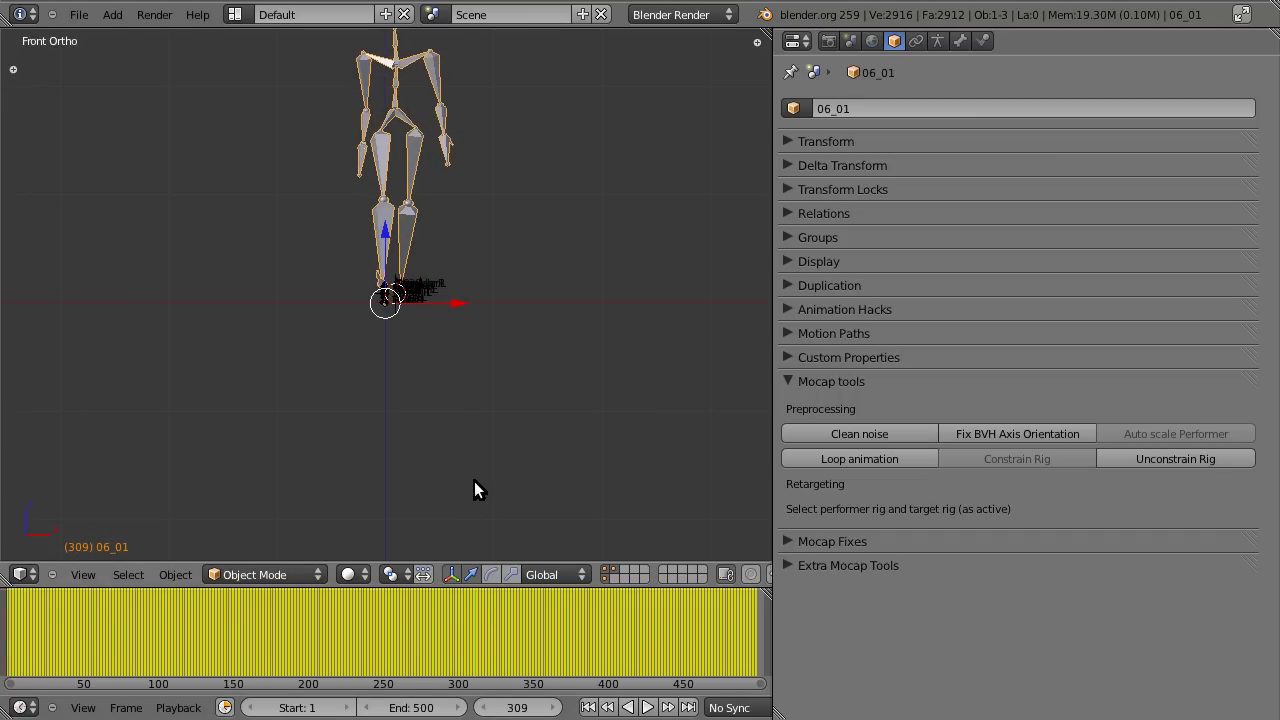
pyautogui.press('KP_3')
pyautogui.moveTo(460, 600); pyautogui.dragTo(134, 609)
# Step: Zoom in and centre the view on the small end-user rig at the origin
pyautogui.scroll(4, 435, 443)
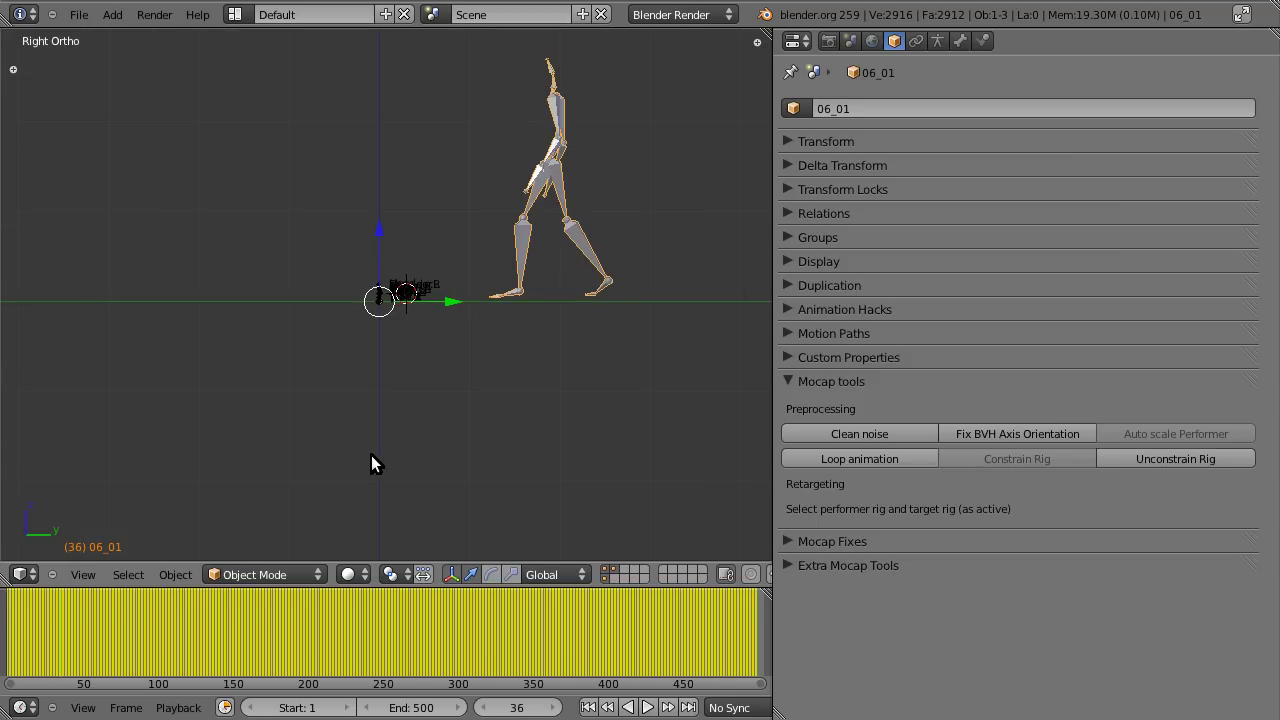
pyautogui.scroll(3, 371, 455)
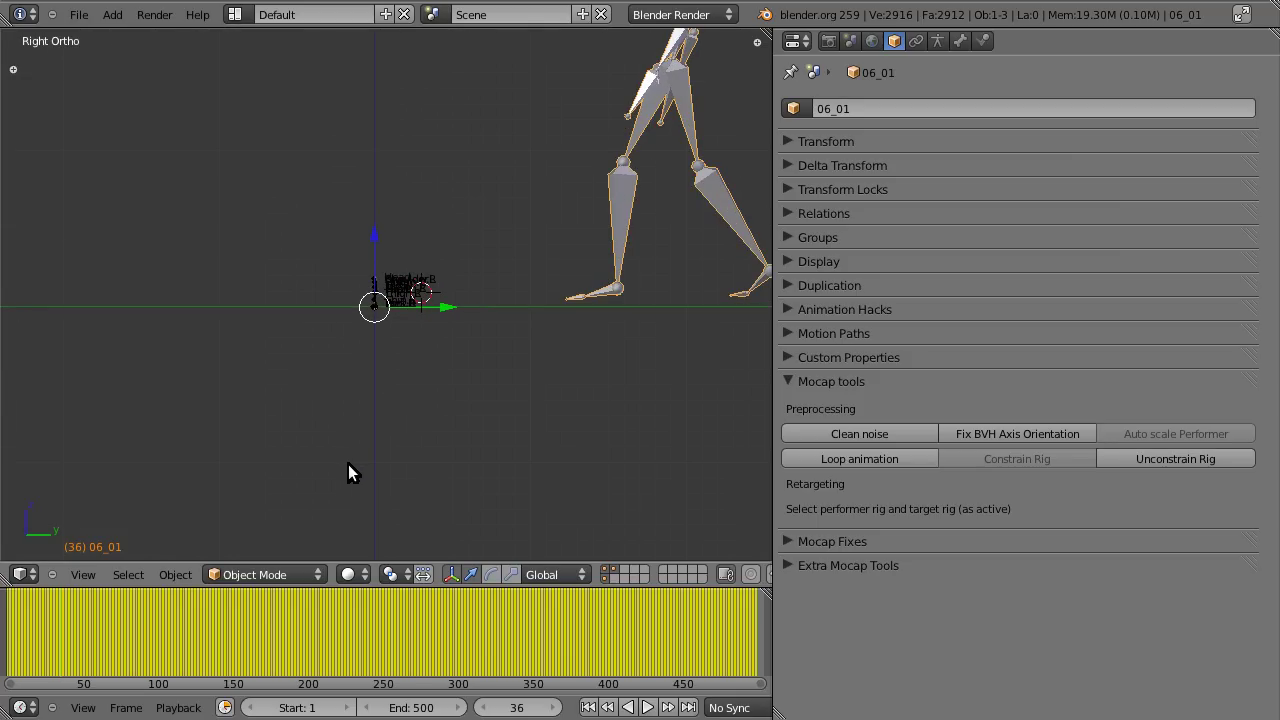
pyautogui.press('KP_Decimal')
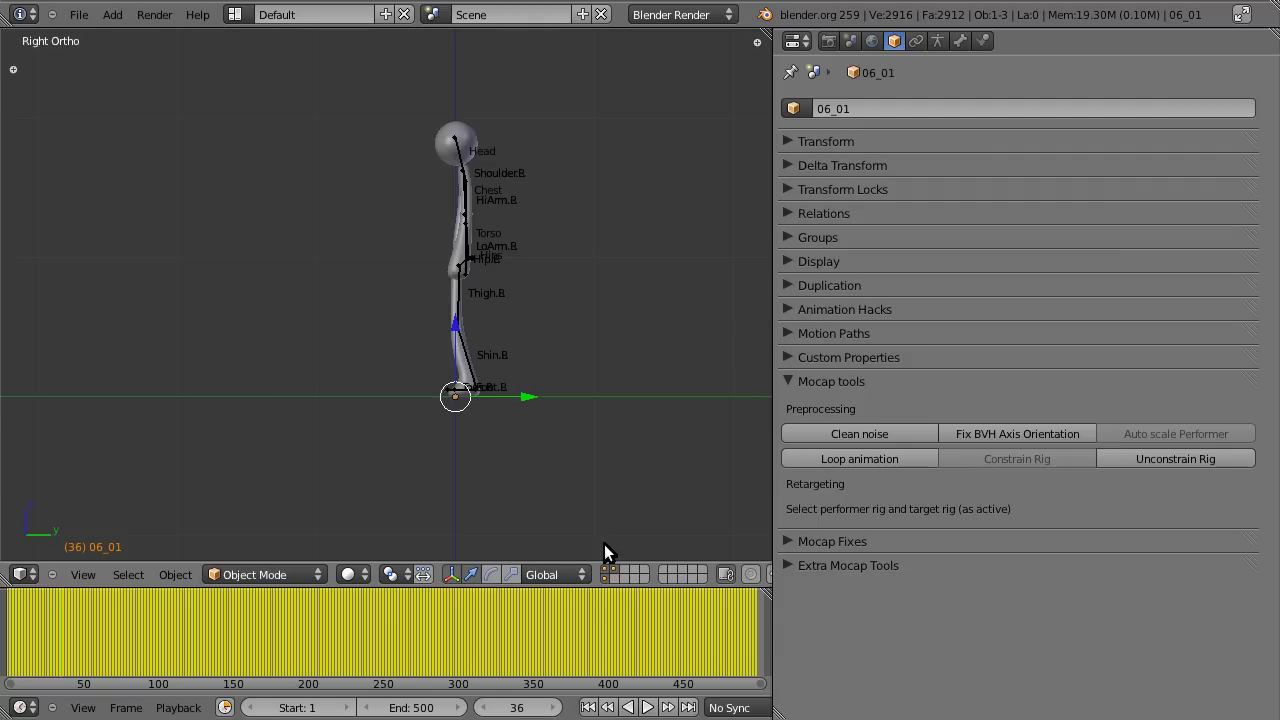
# Step: Hide the mesh layer, add the enduser armature to the selection as active, and view from the front
pyautogui.click(603, 576)
pyautogui.keyDown('shift'); pyautogui.rightClick(463, 366); pyautogui.keyUp('shift')
pyautogui.scroll(-10, 622, 389)
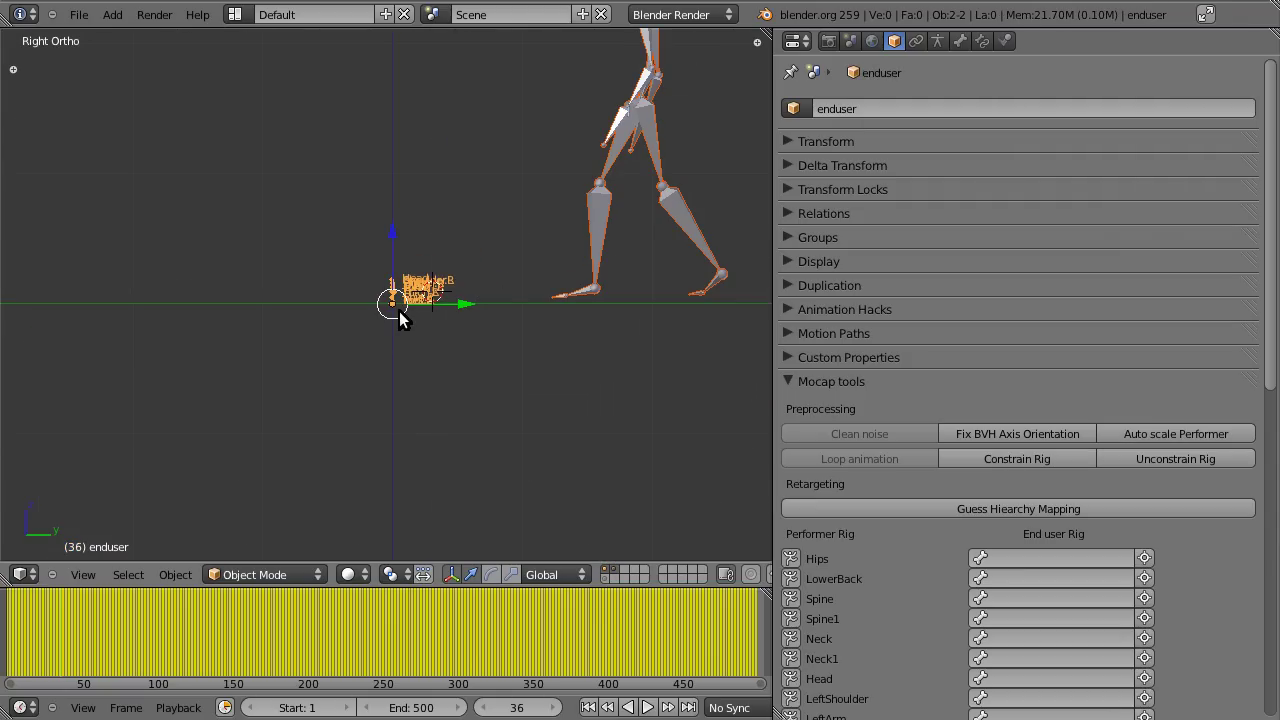
pyautogui.press('KP_1')
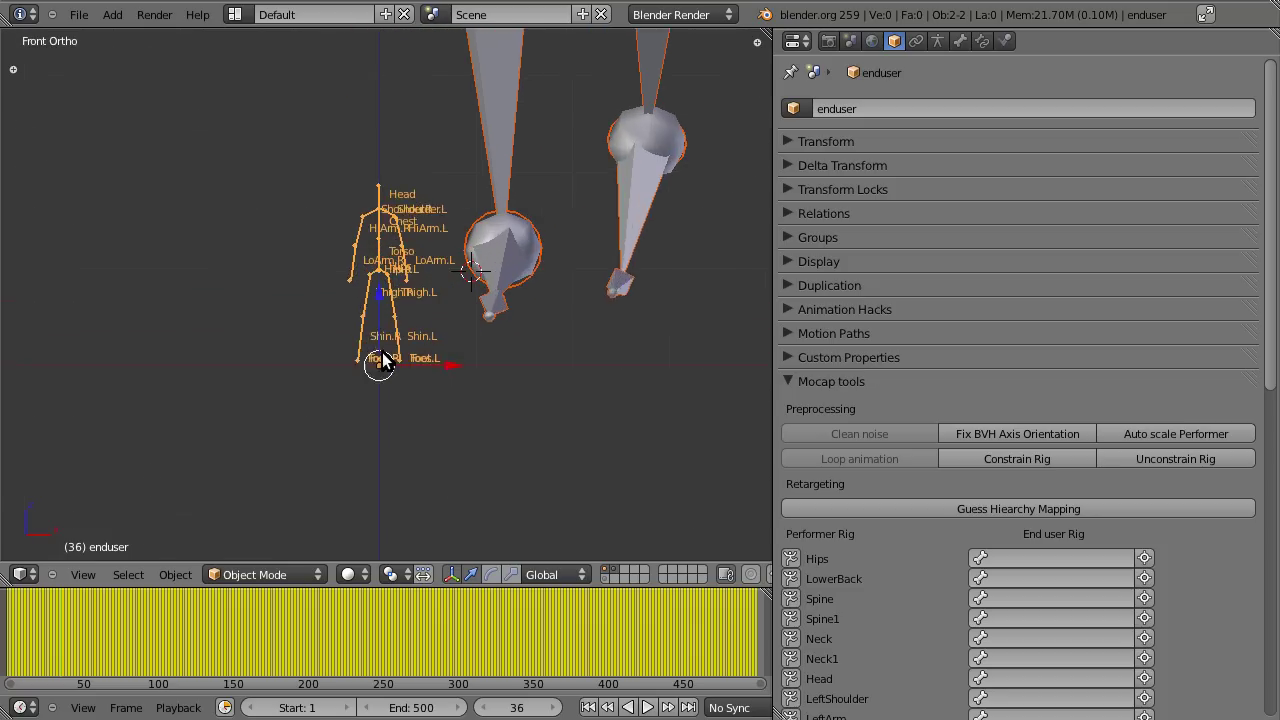
pyautogui.scroll(1, 394, 402)
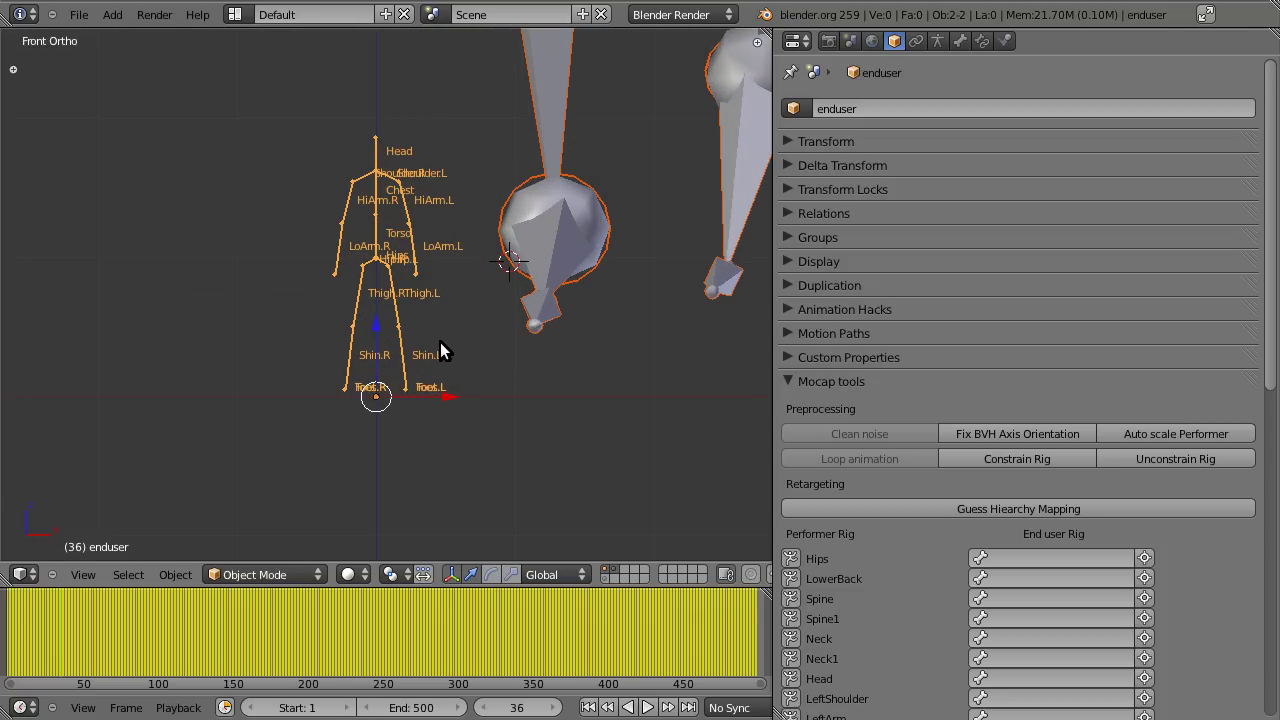
pyautogui.scroll(-10, 440, 342)
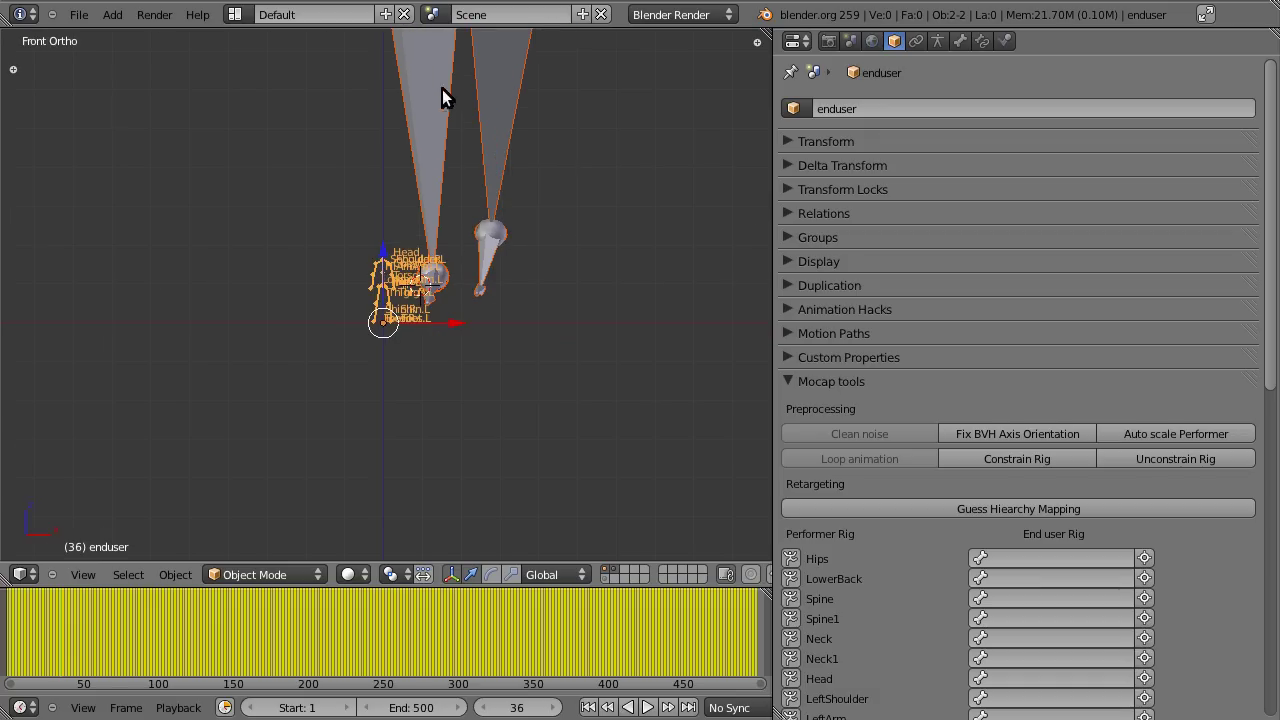
pyautogui.scroll(7, 417, 290)
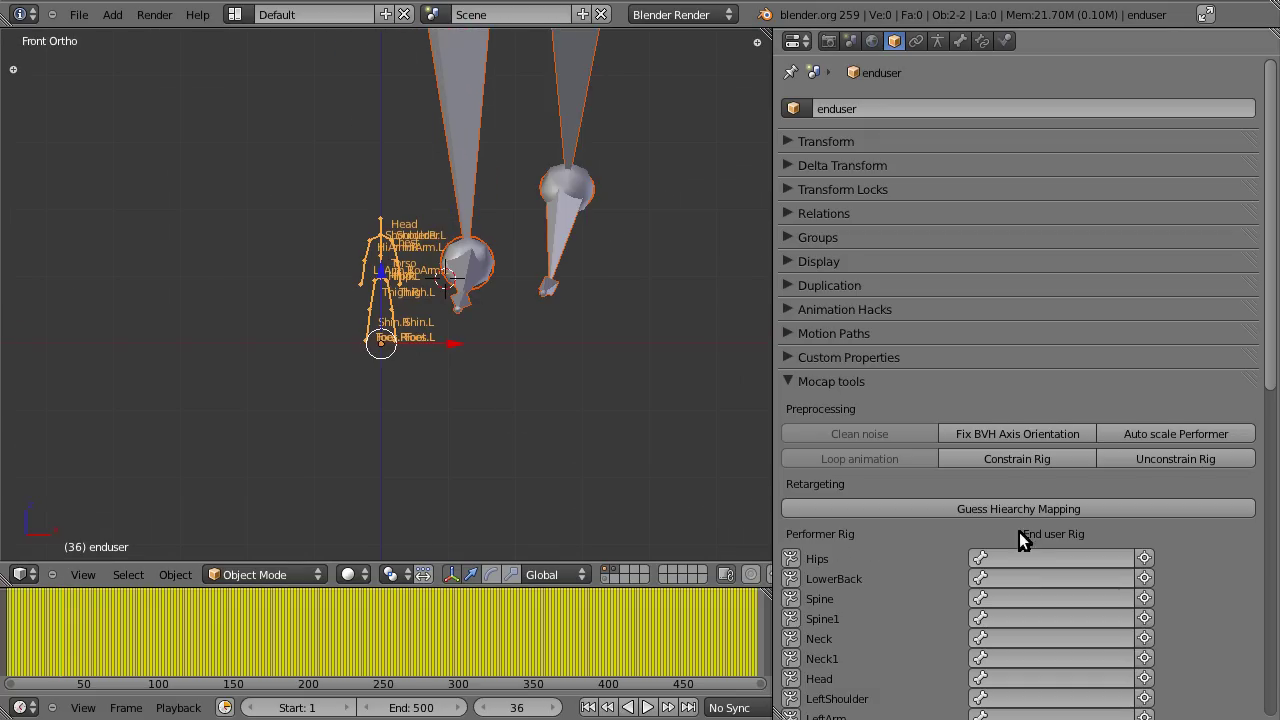
# Step: Auto scale the performer to the end-user rig's size and play the walk, stopping at frame 108
pyautogui.click(1157, 428)
pyautogui.moveTo(542, 292); pyautogui.dragTo(470, 395, button='middle')
pyautogui.hotkey('alt', 'a')
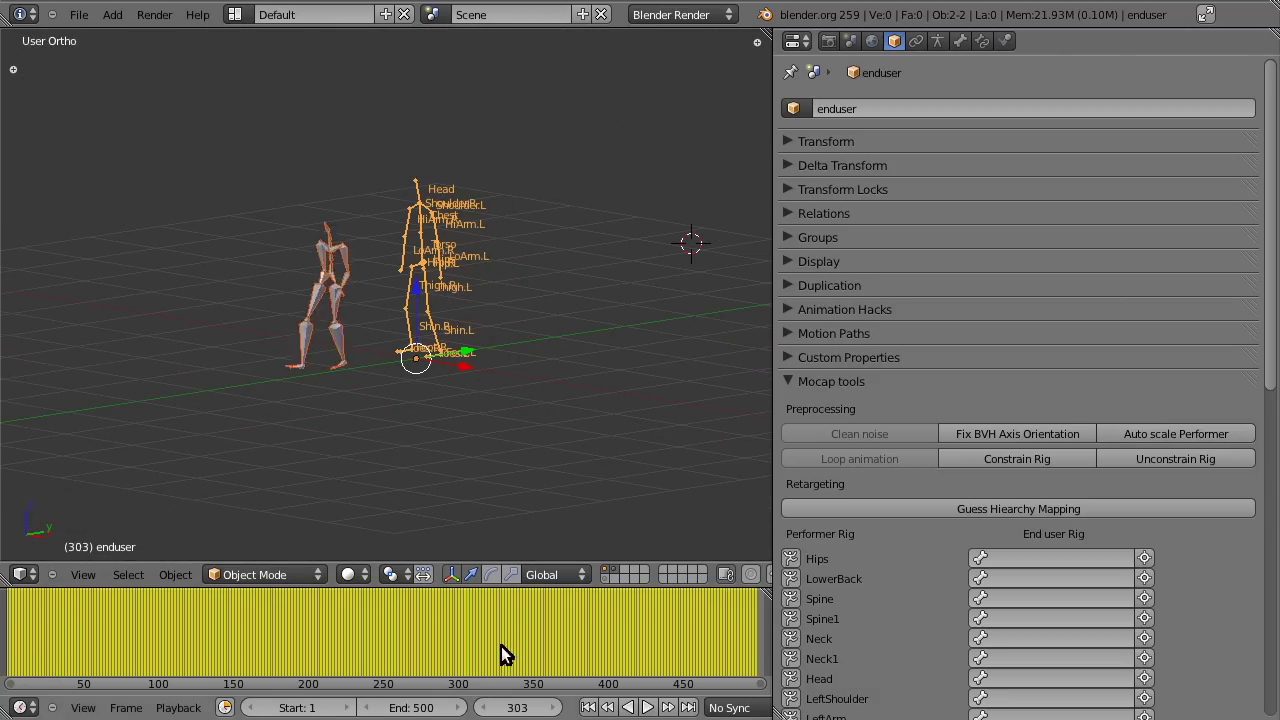
pyautogui.click(172, 624)
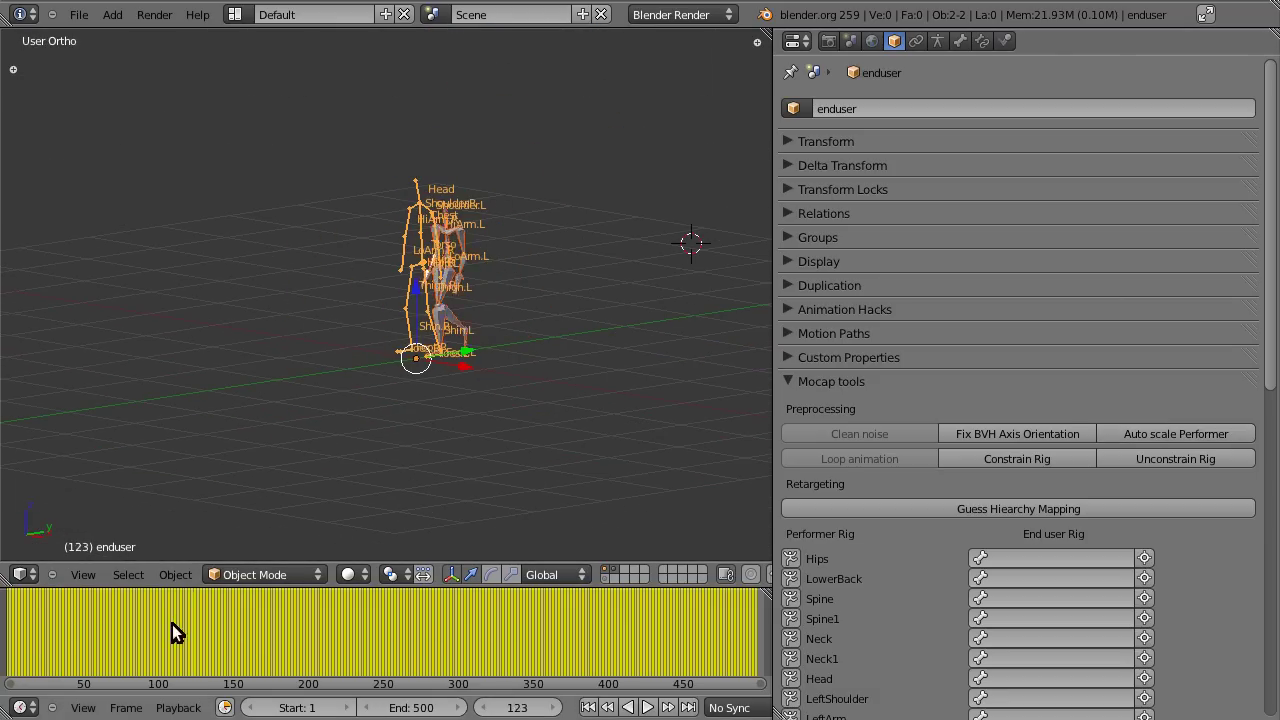
# Step: Select only the 06_01 armature and orbit to a level front view at frame 166
pyautogui.click(466, 355)
pyautogui.moveTo(480, 353); pyautogui.dragTo(522, 508, button='middle')
pyautogui.moveTo(390, 622); pyautogui.dragTo(257, 634)
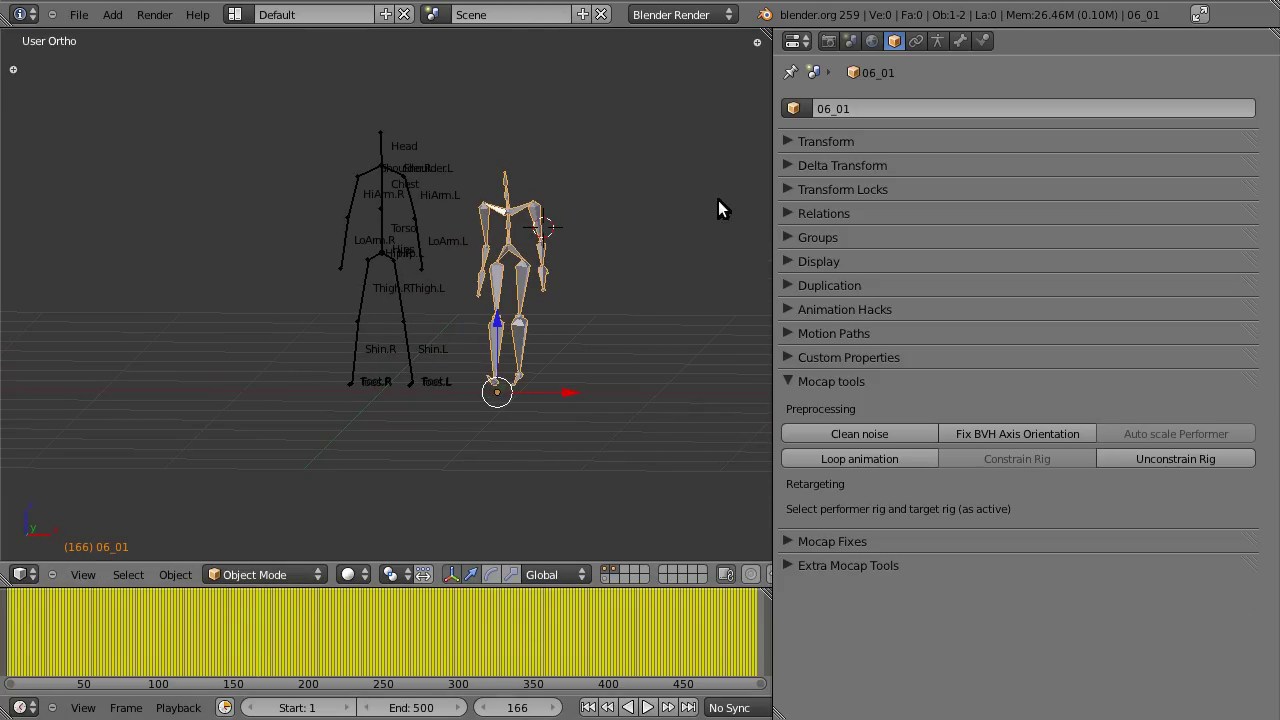
# Step: Enable bone Names display on the 06_01 performer armature
pyautogui.click(937, 40)
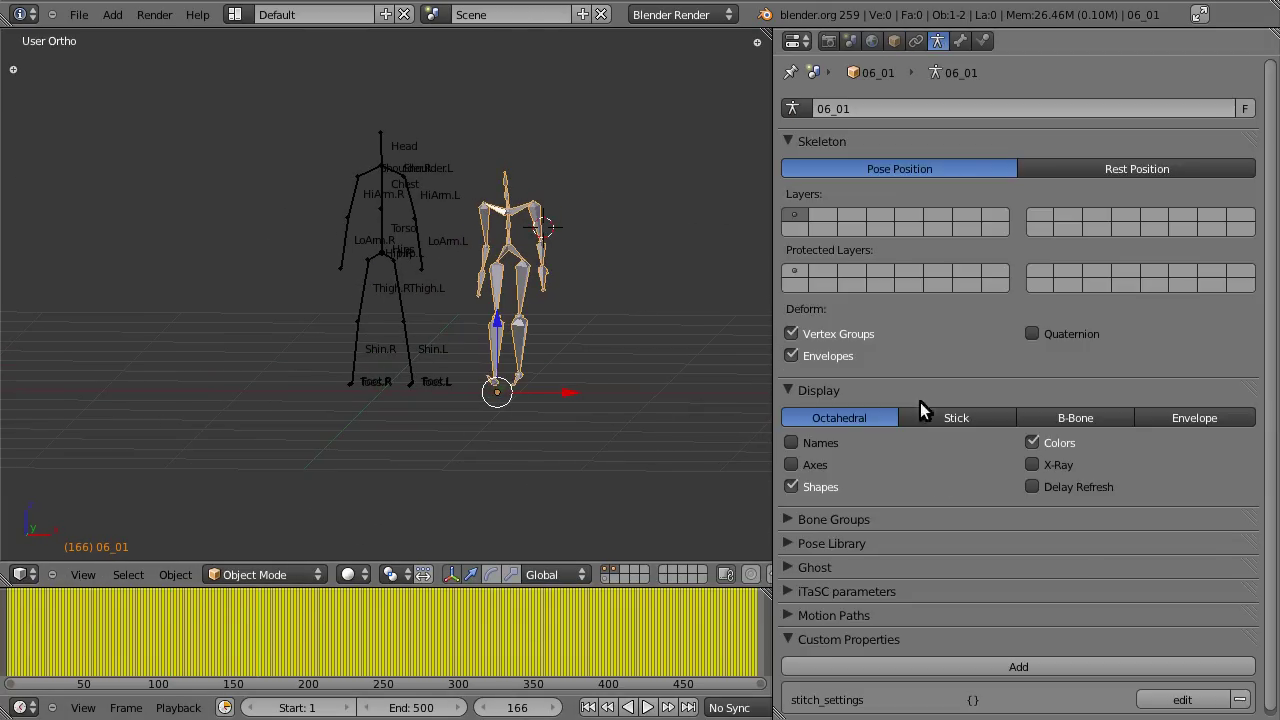
pyautogui.click(826, 444)
pyautogui.click(895, 40)
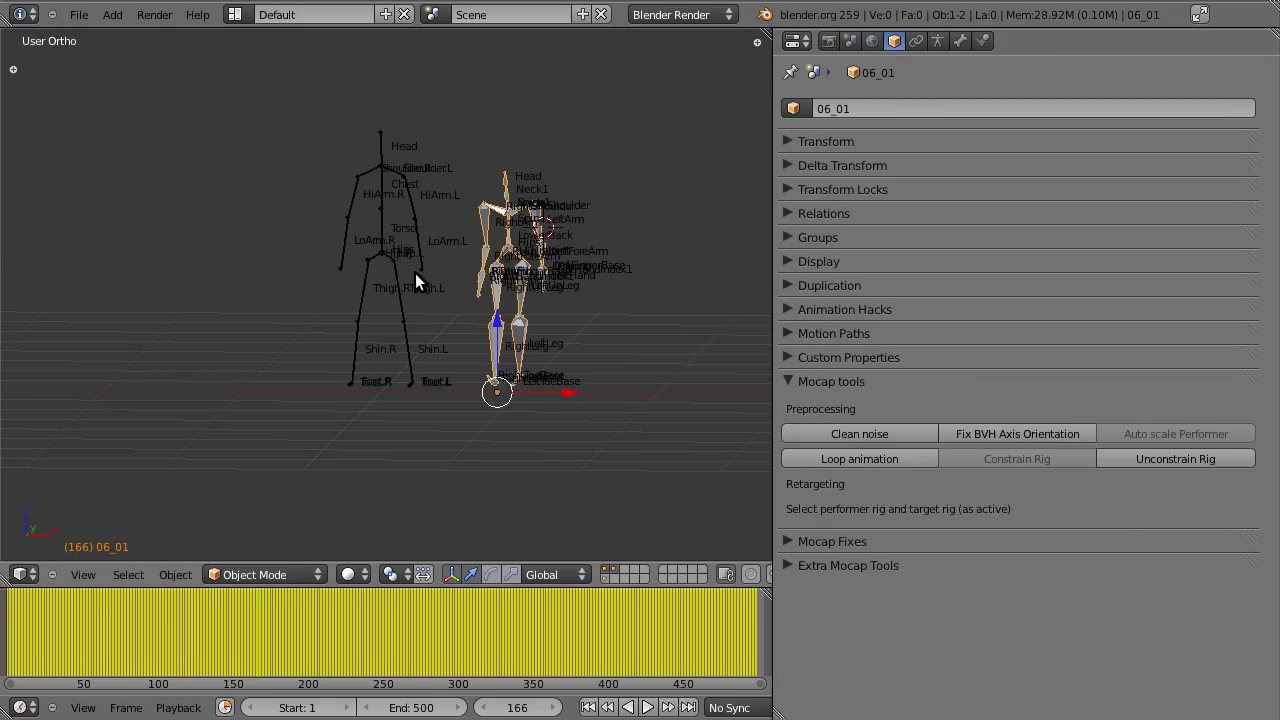
# Step: Add enduser to the selection as active, centre both rigs in front view, and scroll the bone list
pyautogui.keyDown('shift'); pyautogui.rightClick(398, 305); pyautogui.keyUp('shift')
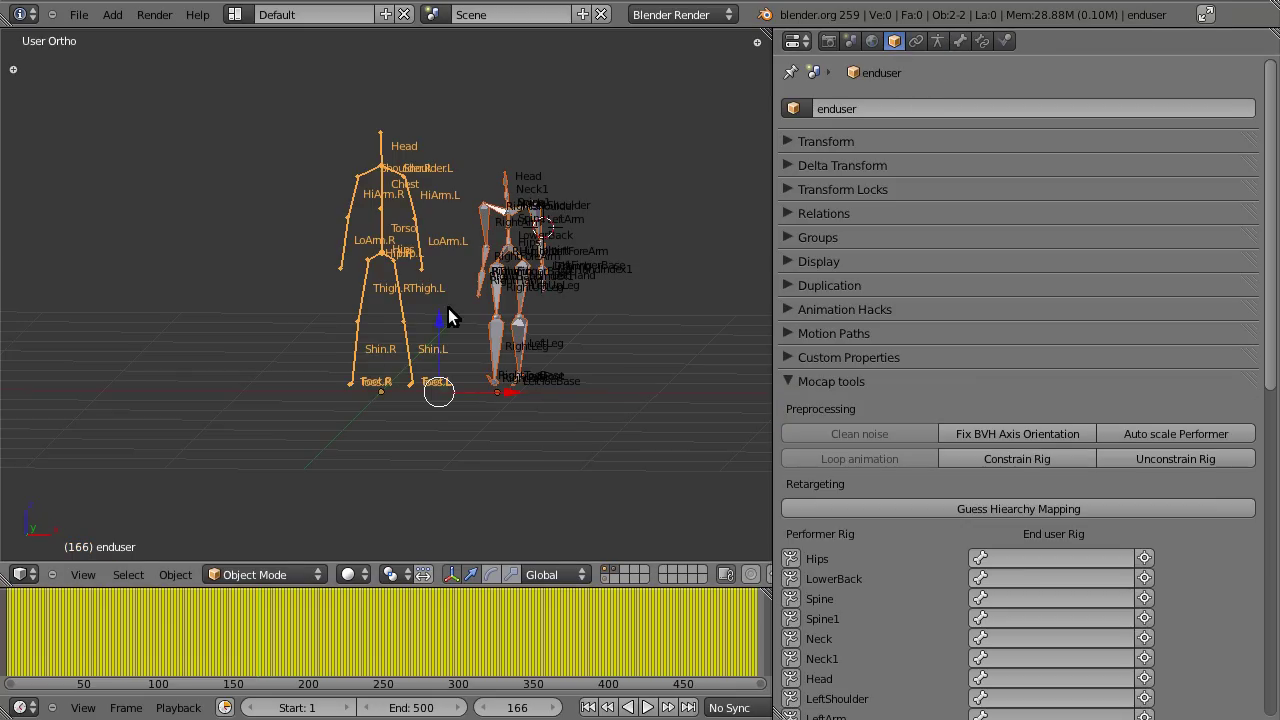
pyautogui.press('KP_1')
pyautogui.scroll(2, 453, 333)
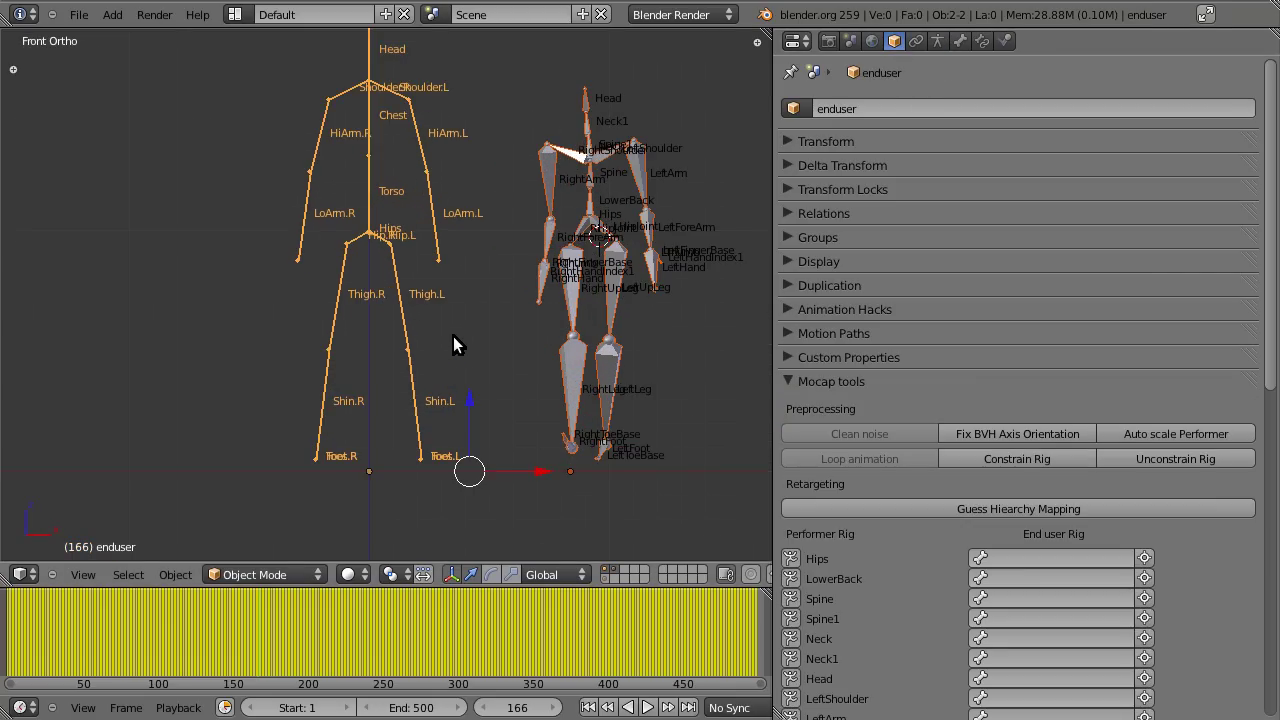
pyautogui.keyDown('shift'); pyautogui.moveTo(552, 329); pyautogui.dragTo(512, 368, button='middle'); pyautogui.keyUp('shift')
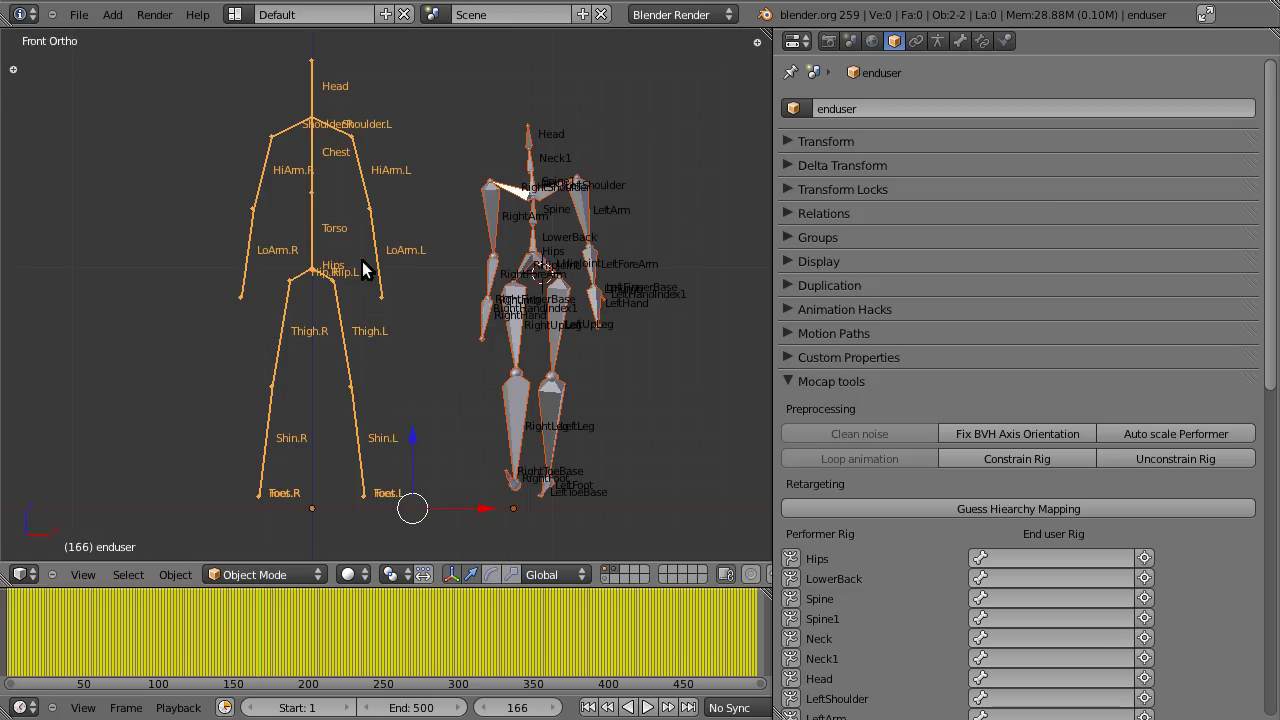
pyautogui.rightClick(551, 245)
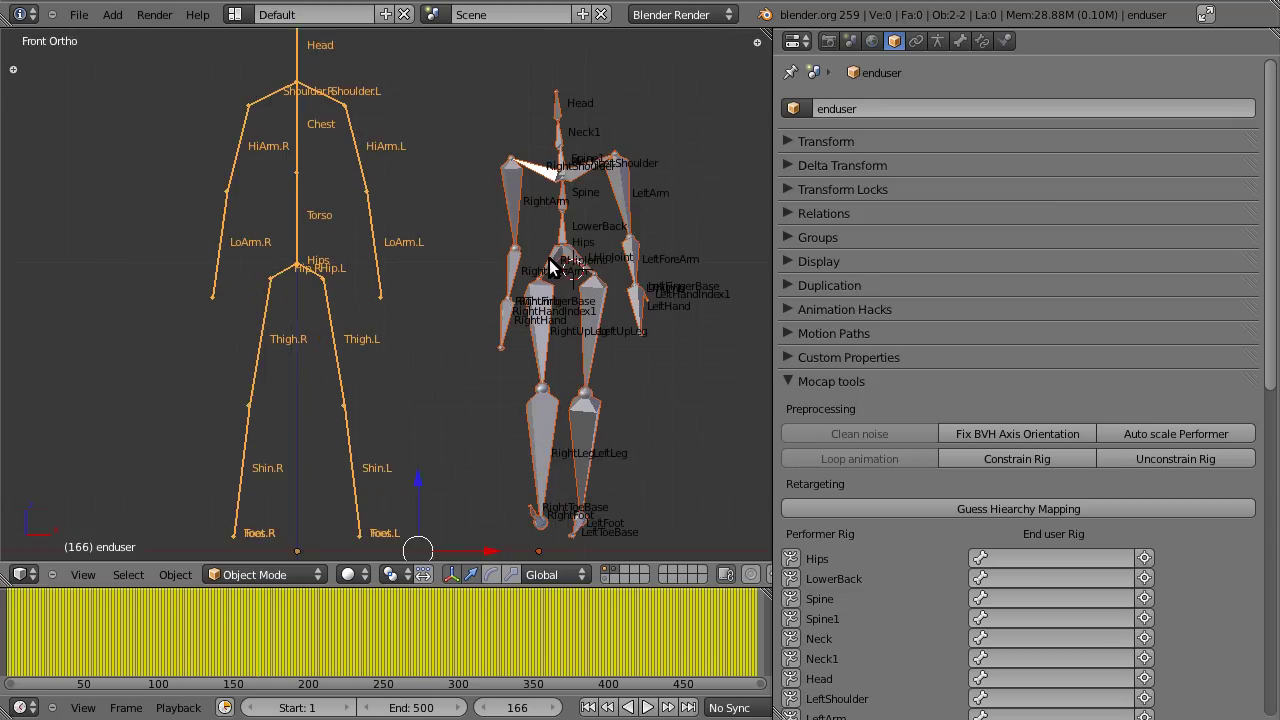
pyautogui.hotkey('ctrl', 'z')
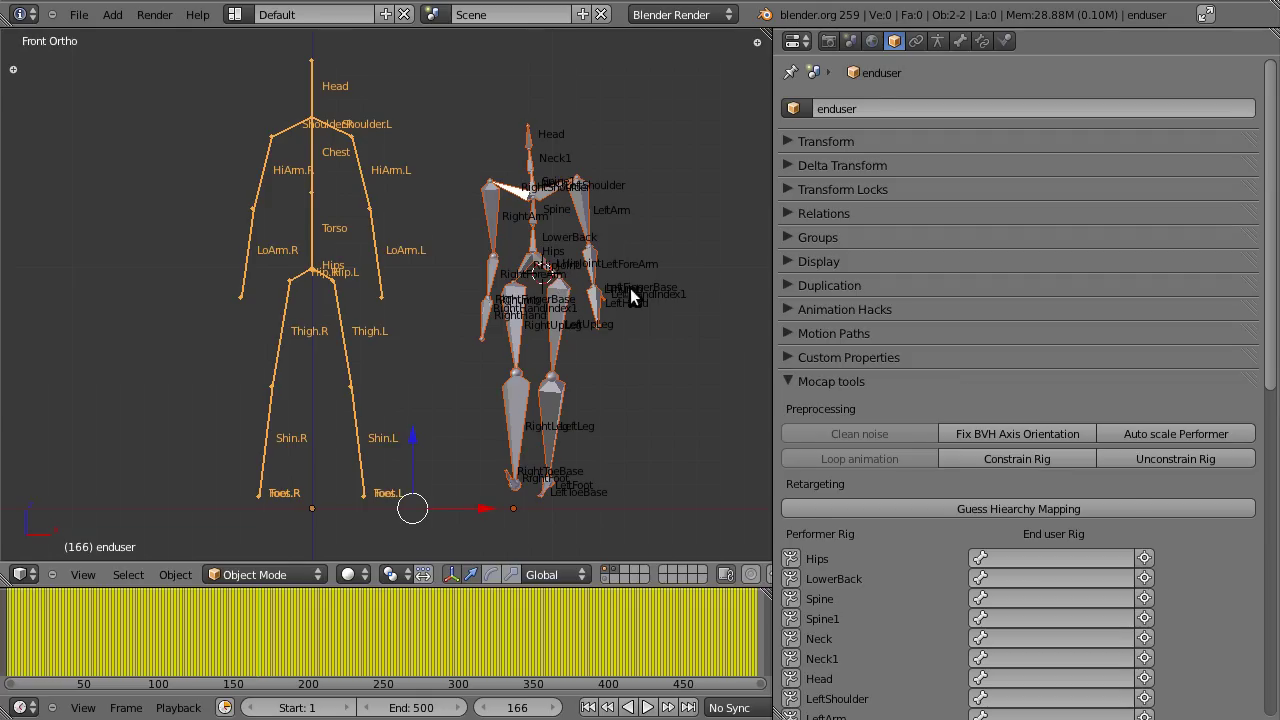
pyautogui.scroll(-1, 960, 396)
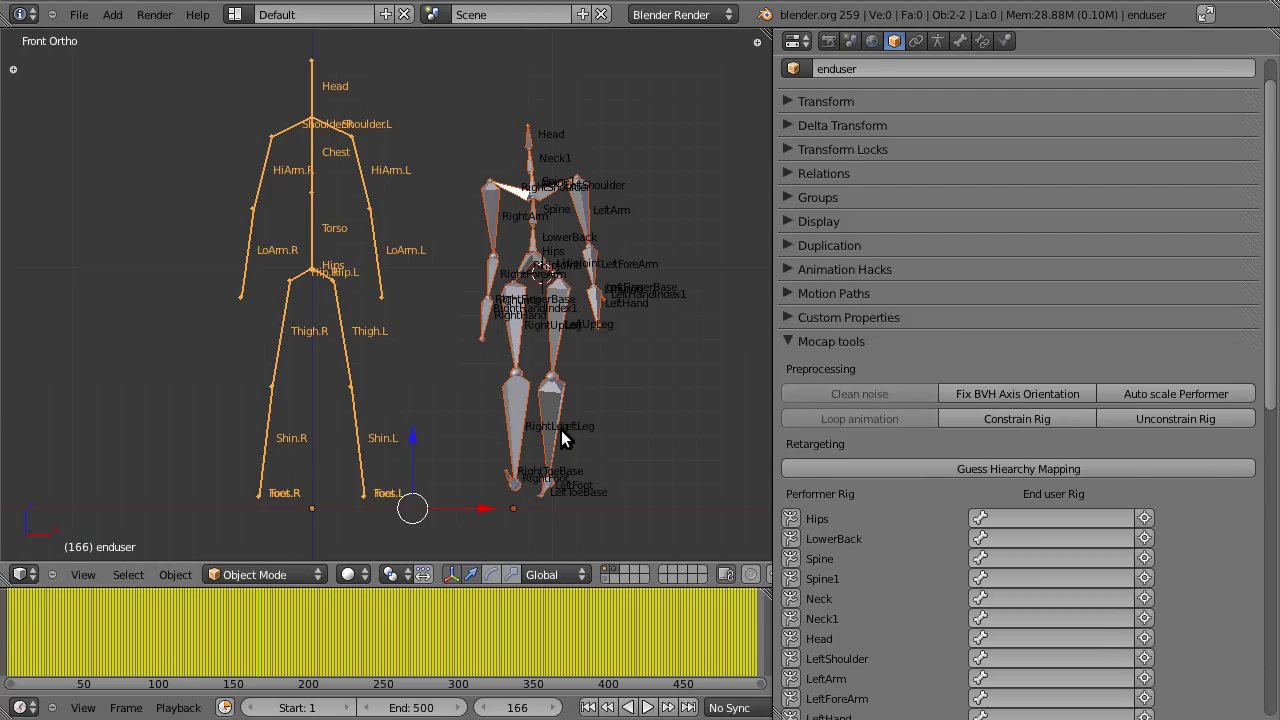
pyautogui.scroll(-6, 899, 475)
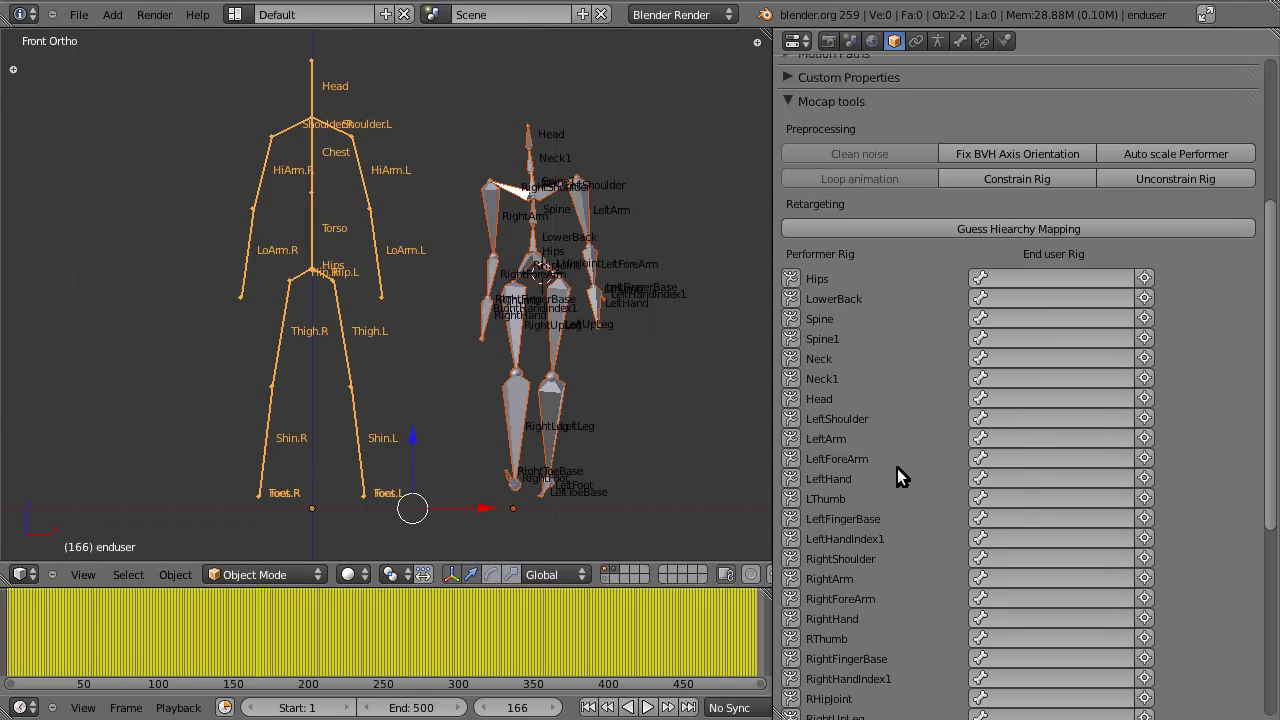
pyautogui.click(991, 230)
pyautogui.scroll(-2, 897, 296)
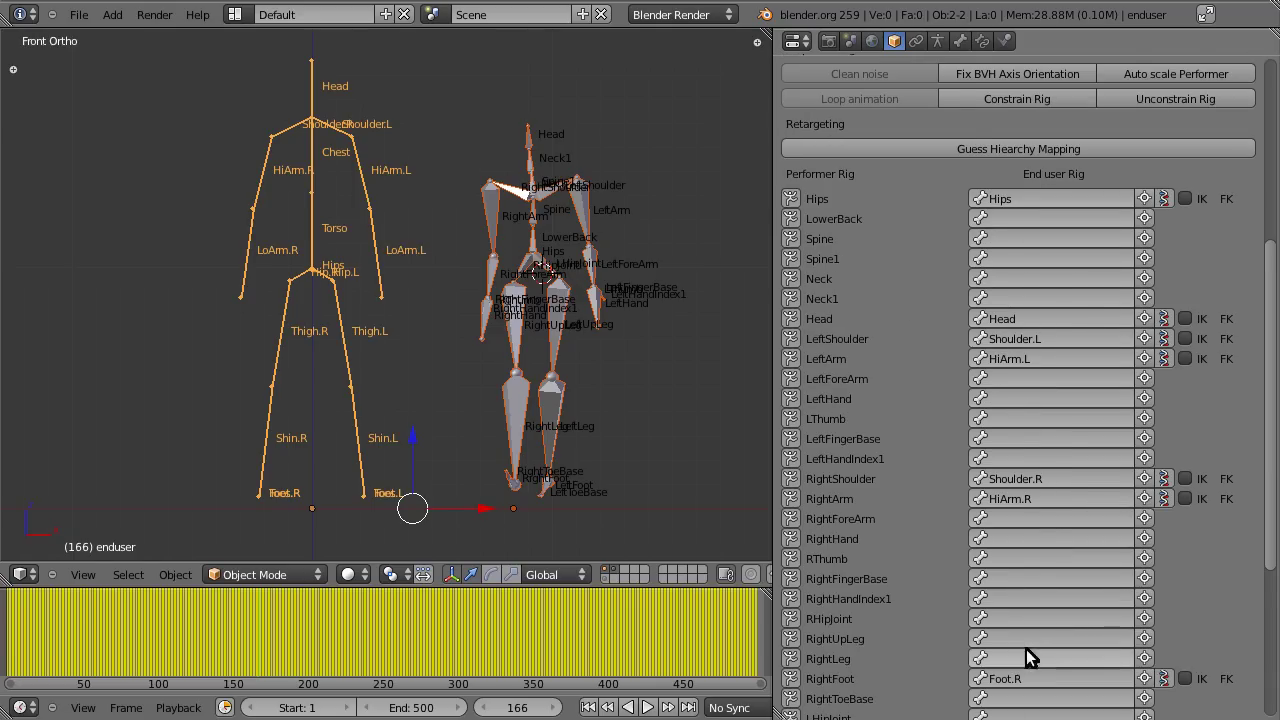
pyautogui.scroll(-1, 1026, 649)
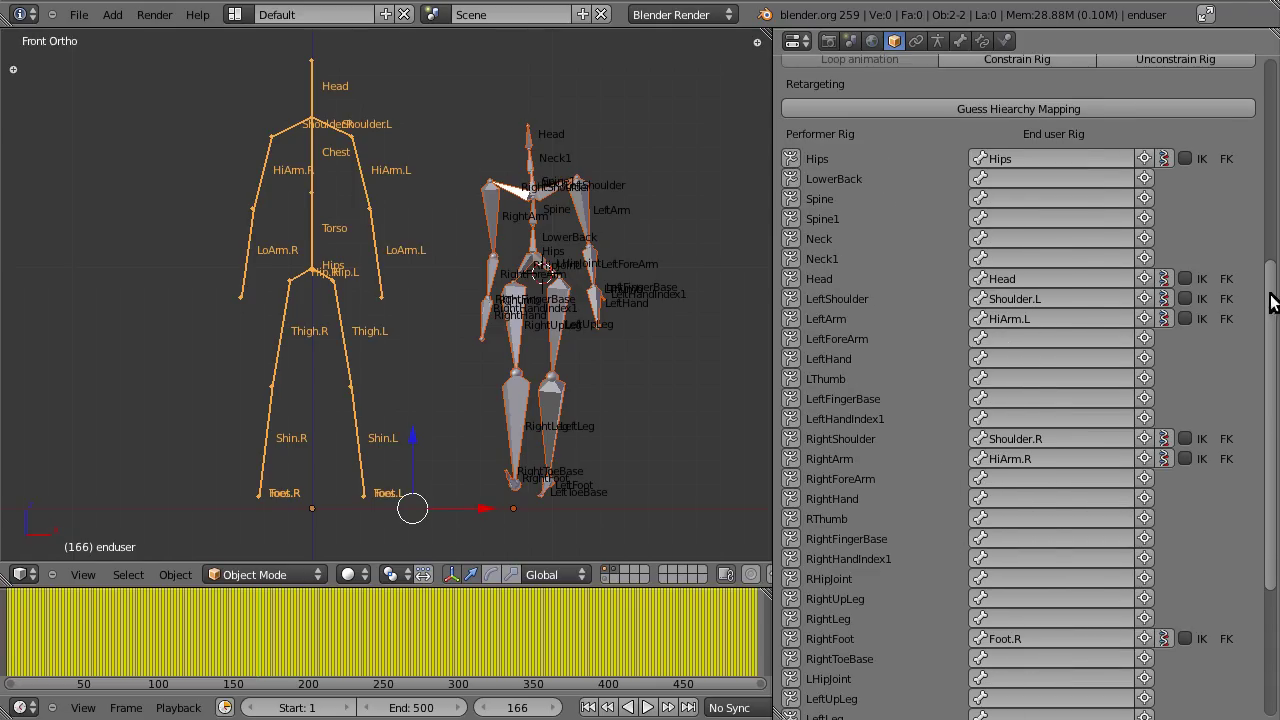
pyautogui.scroll(-1, 1240, 305)
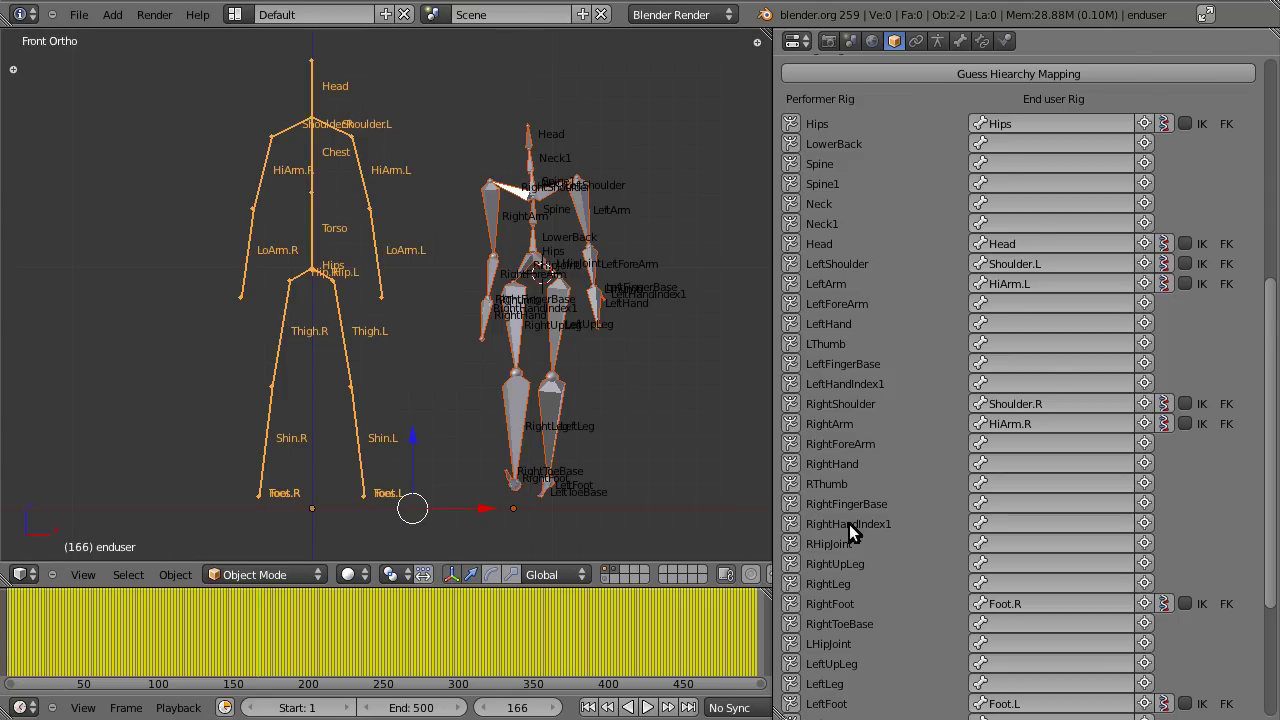
pyautogui.scroll(-1, 849, 524)
pyautogui.scroll(2, 849, 515)
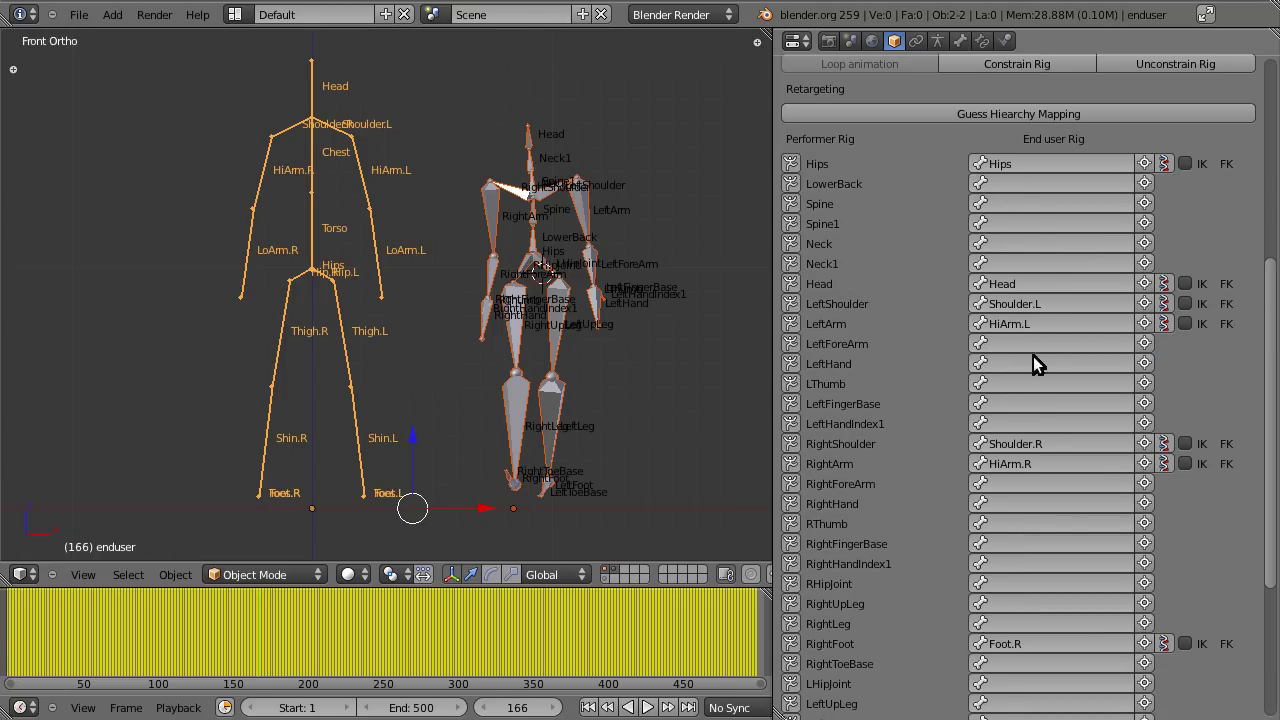
pyautogui.scroll(-1, 1030, 530)
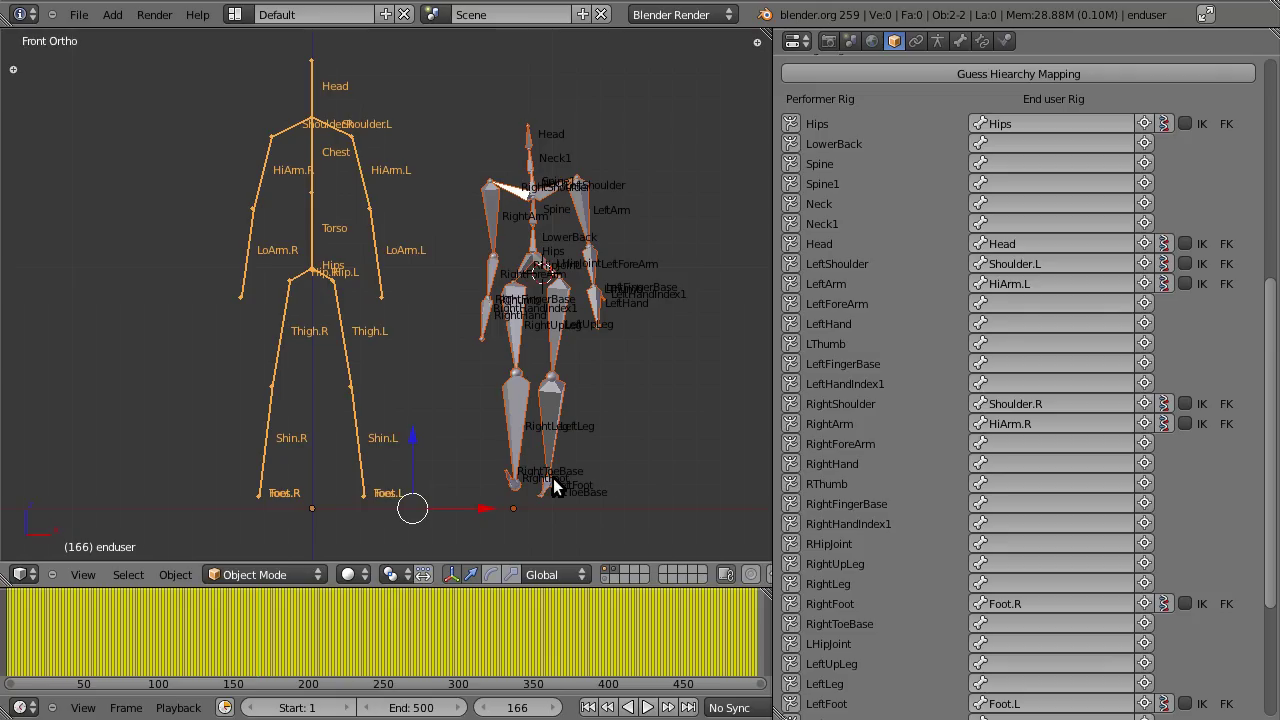
pyautogui.scroll(2, 561, 331)
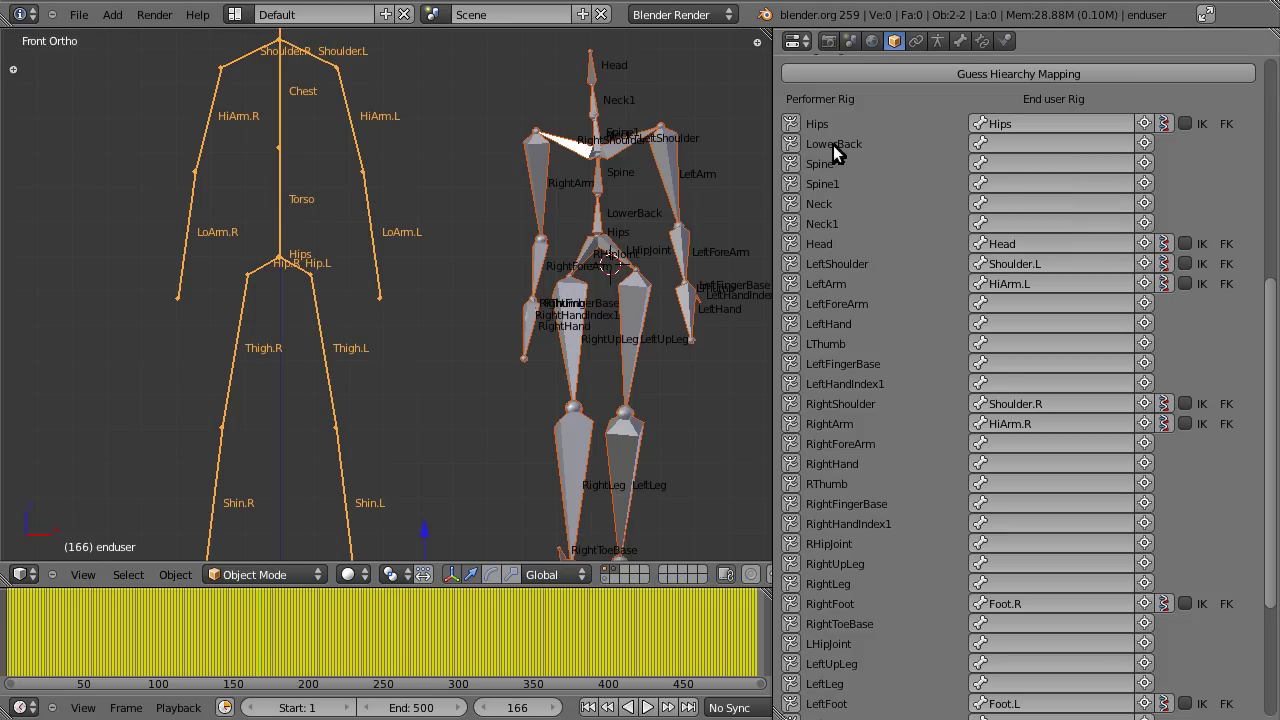
# Step: Map LowerBack to Torso and Spine to Chest on the end-user rig
pyautogui.click(990, 143)
pyautogui.scroll(-10, 1060, 343)
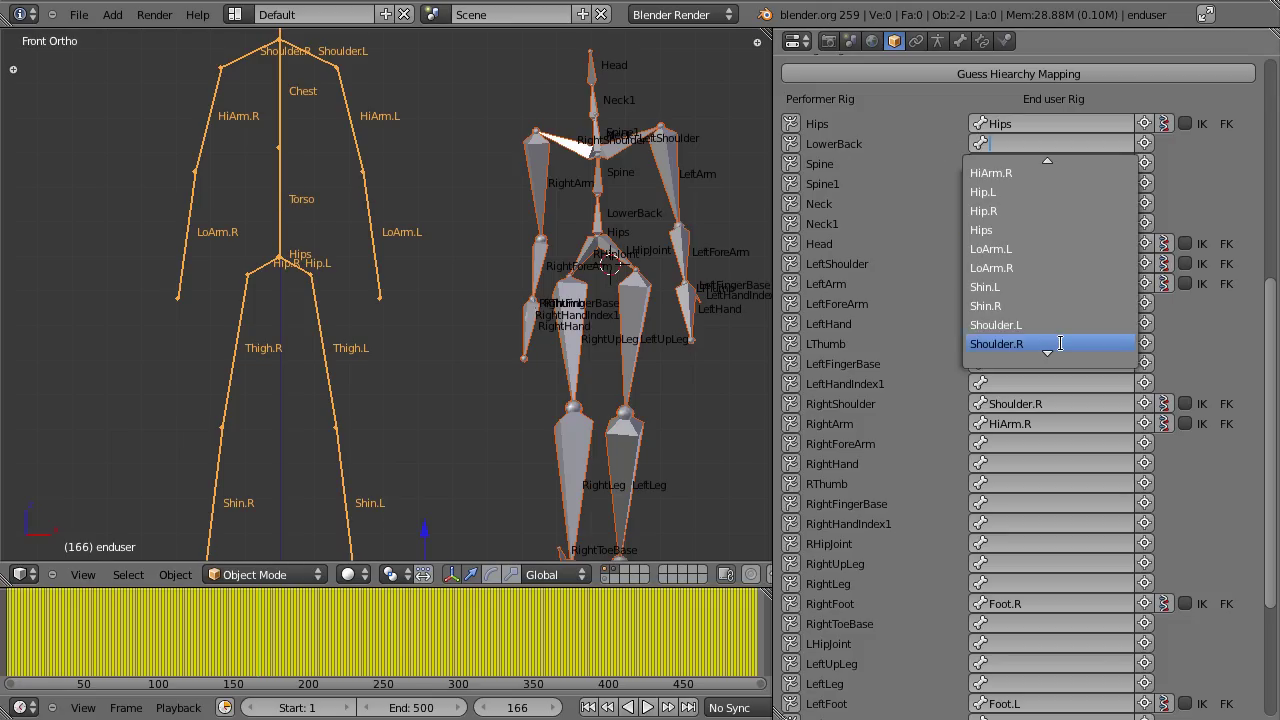
pyautogui.click(1060, 343)
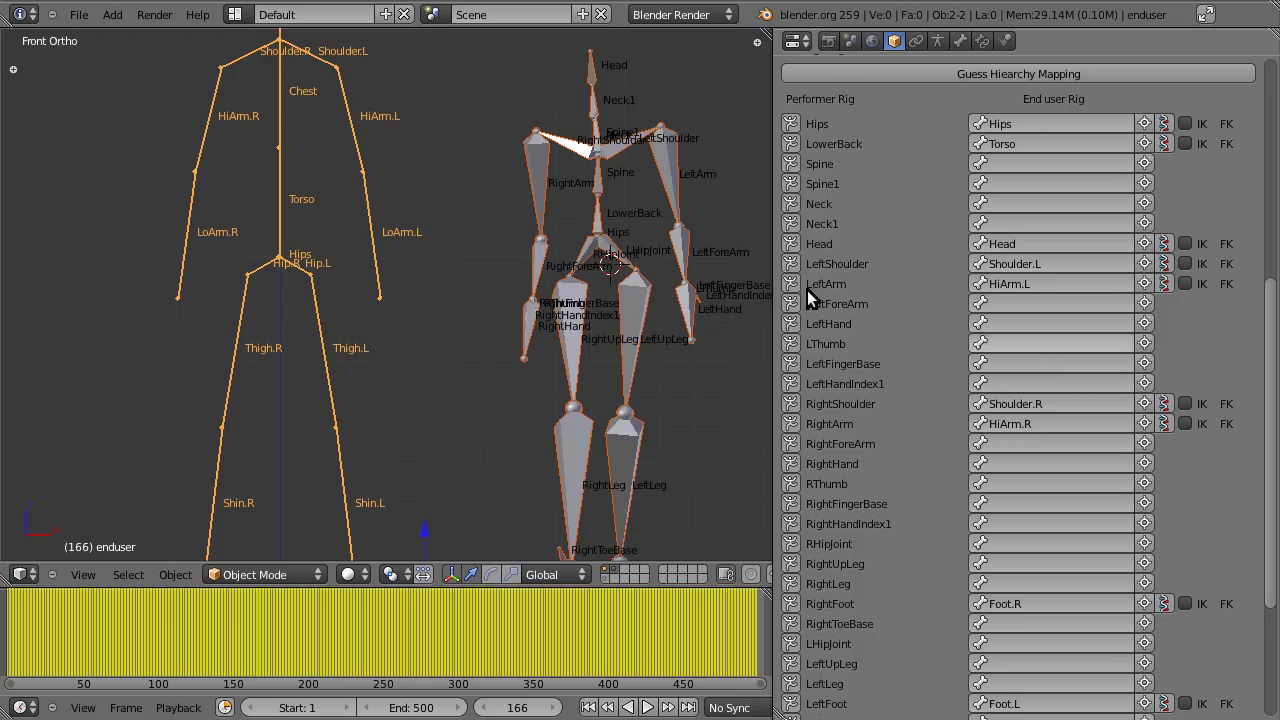
pyautogui.click(1021, 163)
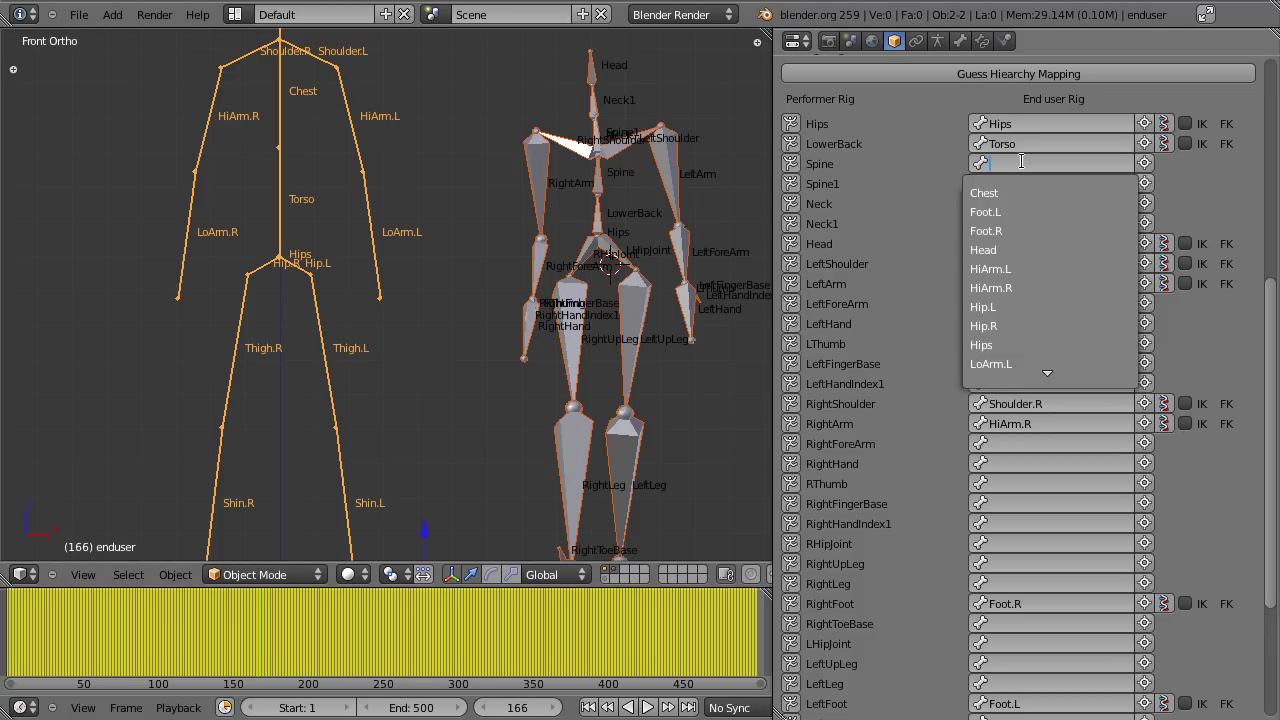
pyautogui.write('Ch')
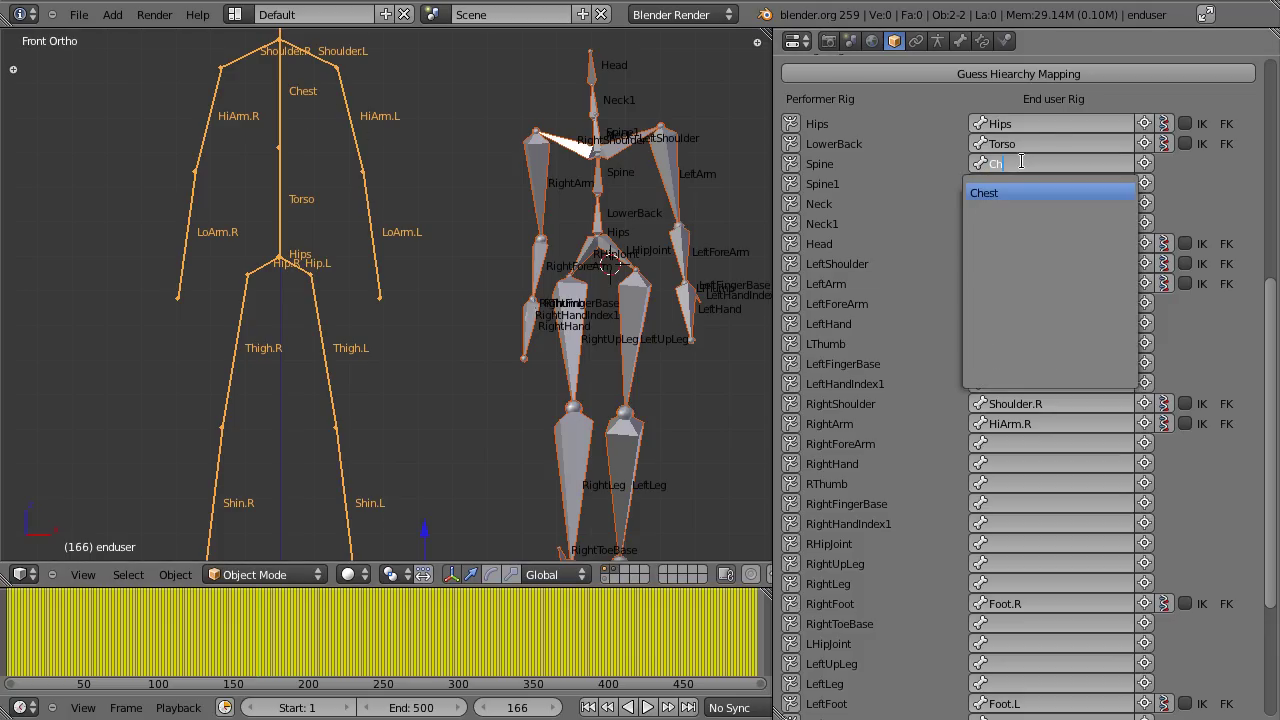
pyautogui.press('Return')
pyautogui.scroll(-2, 432, 317)
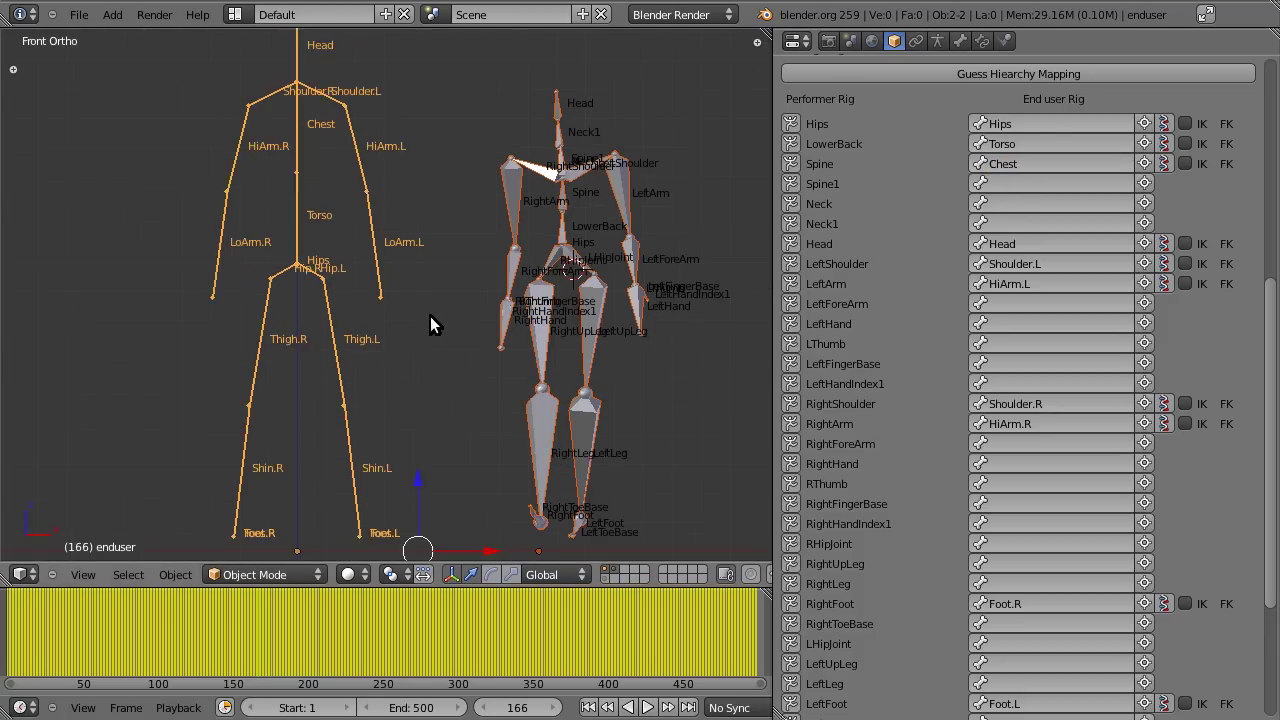
pyautogui.scroll(1, 450, 318)
pyautogui.scroll(-1, 484, 307)
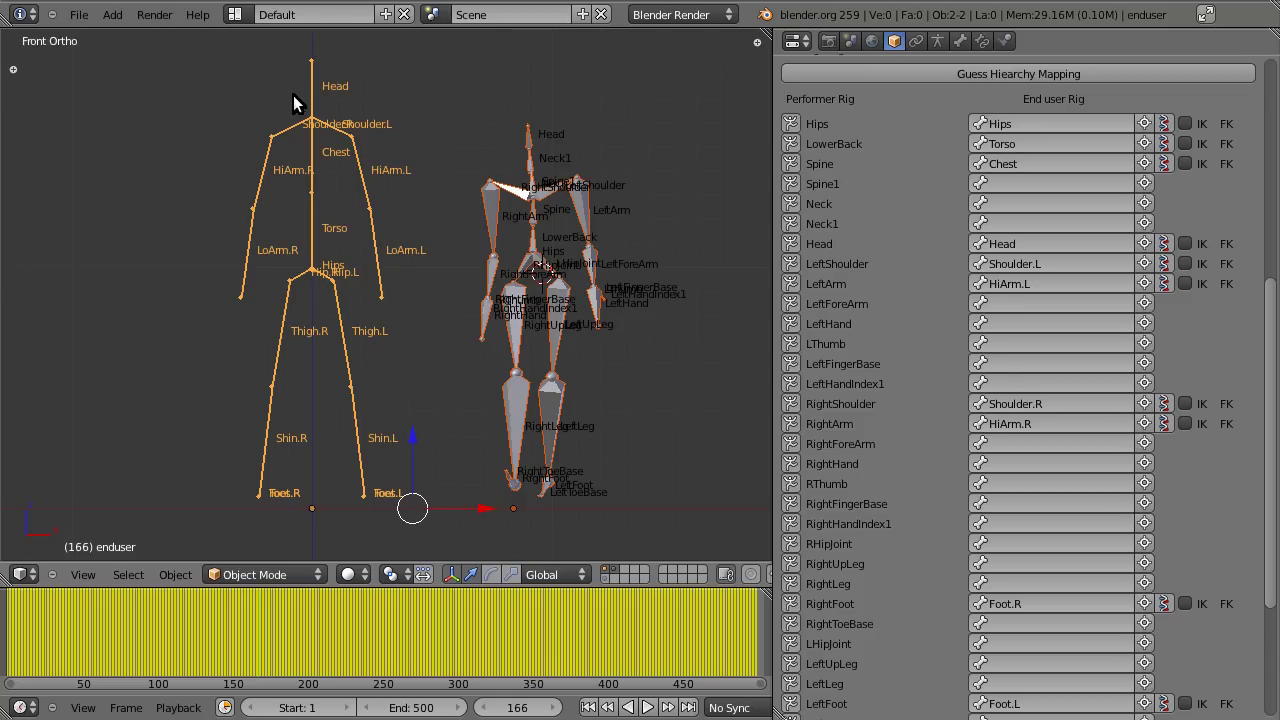
pyautogui.scroll(1, 470, 150)
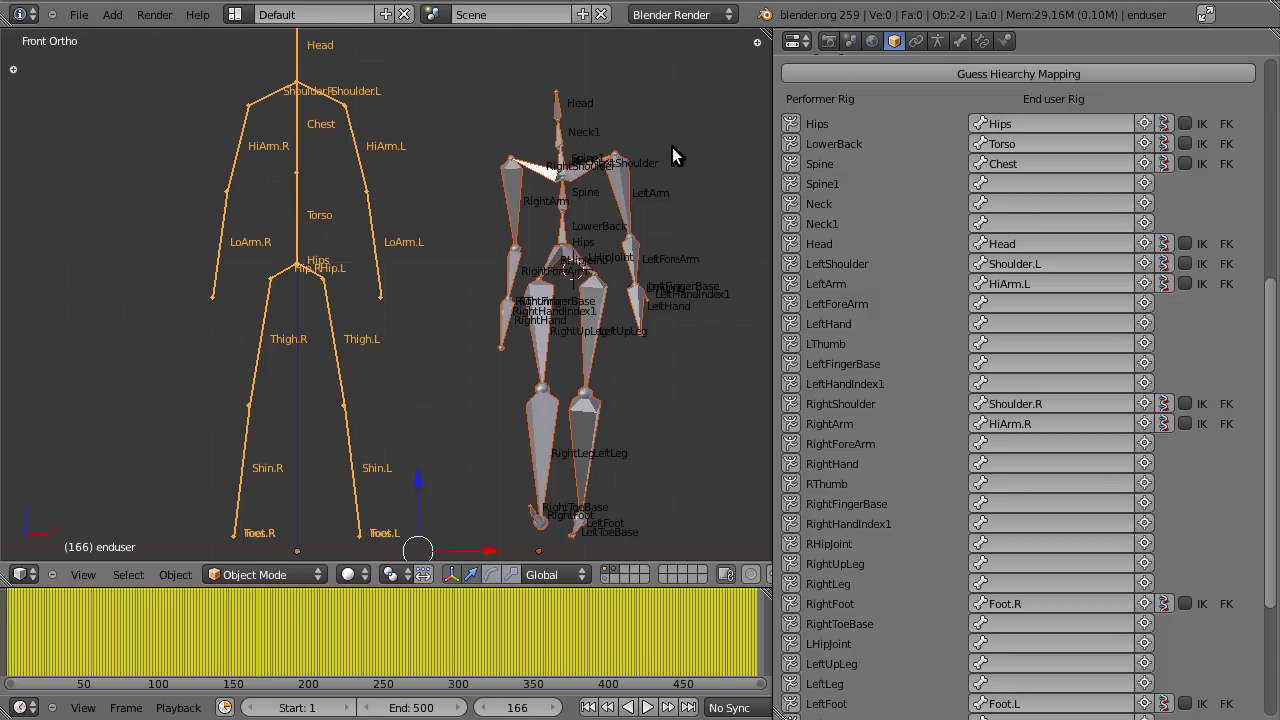
# Step: Map both Spine1 and Neck to the end-user Head bone
pyautogui.click(1010, 184)
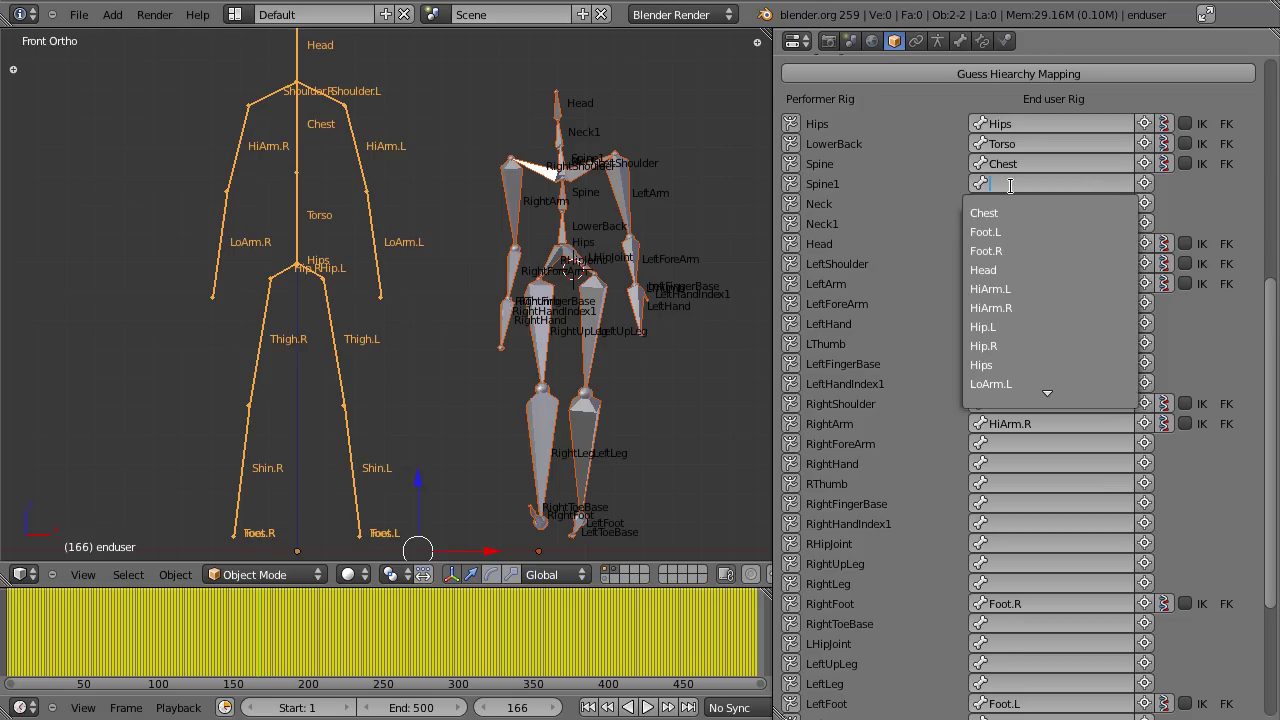
pyautogui.write('Hea')
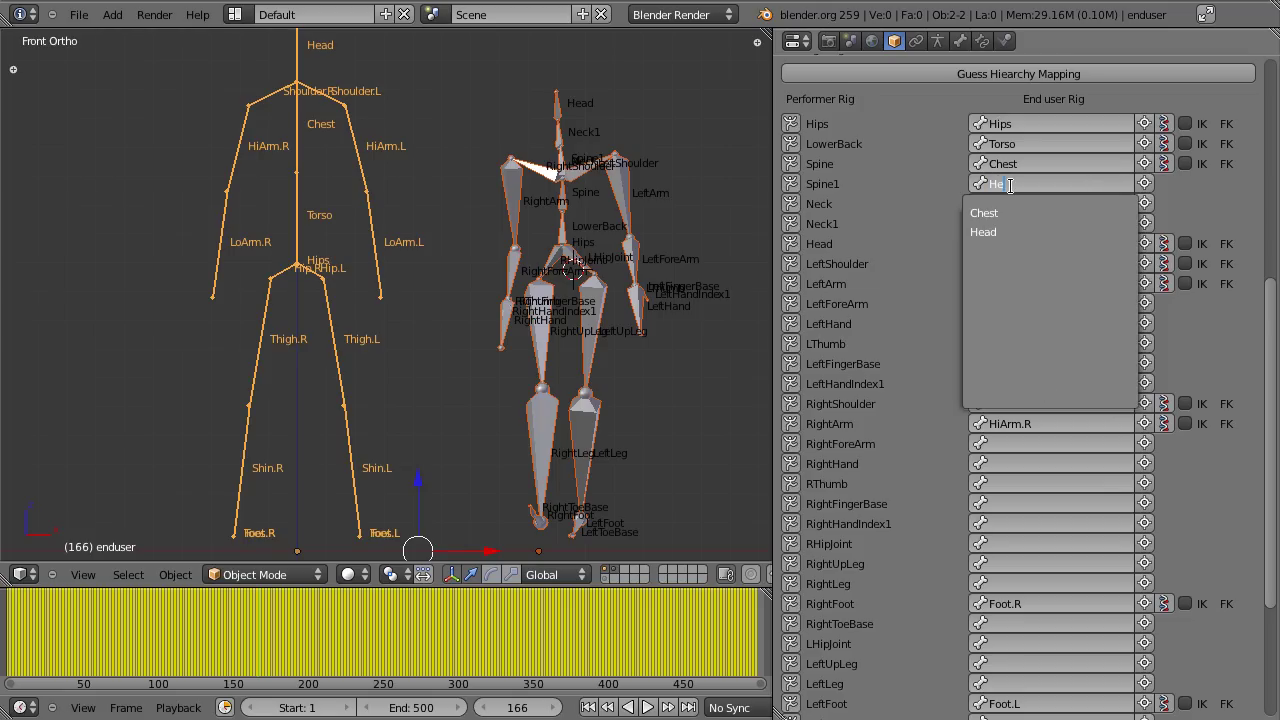
pyautogui.click(1043, 211)
pyautogui.click(1039, 198)
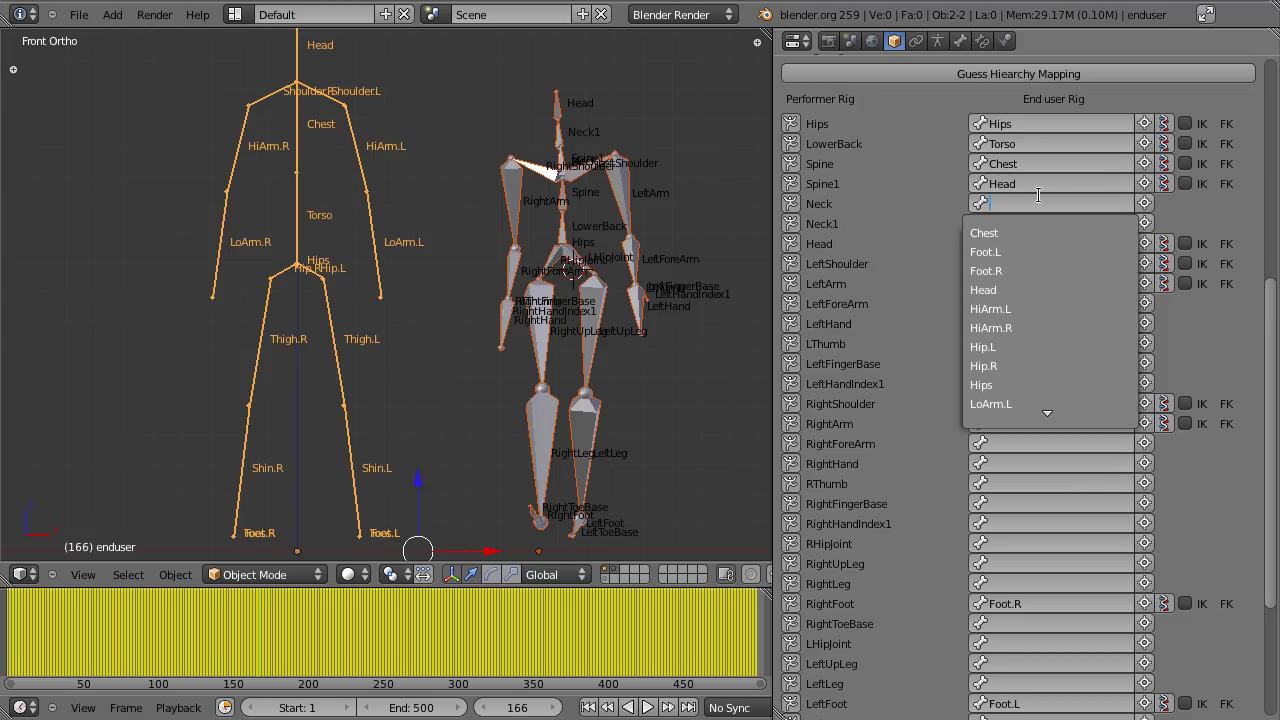
pyautogui.write('Head')
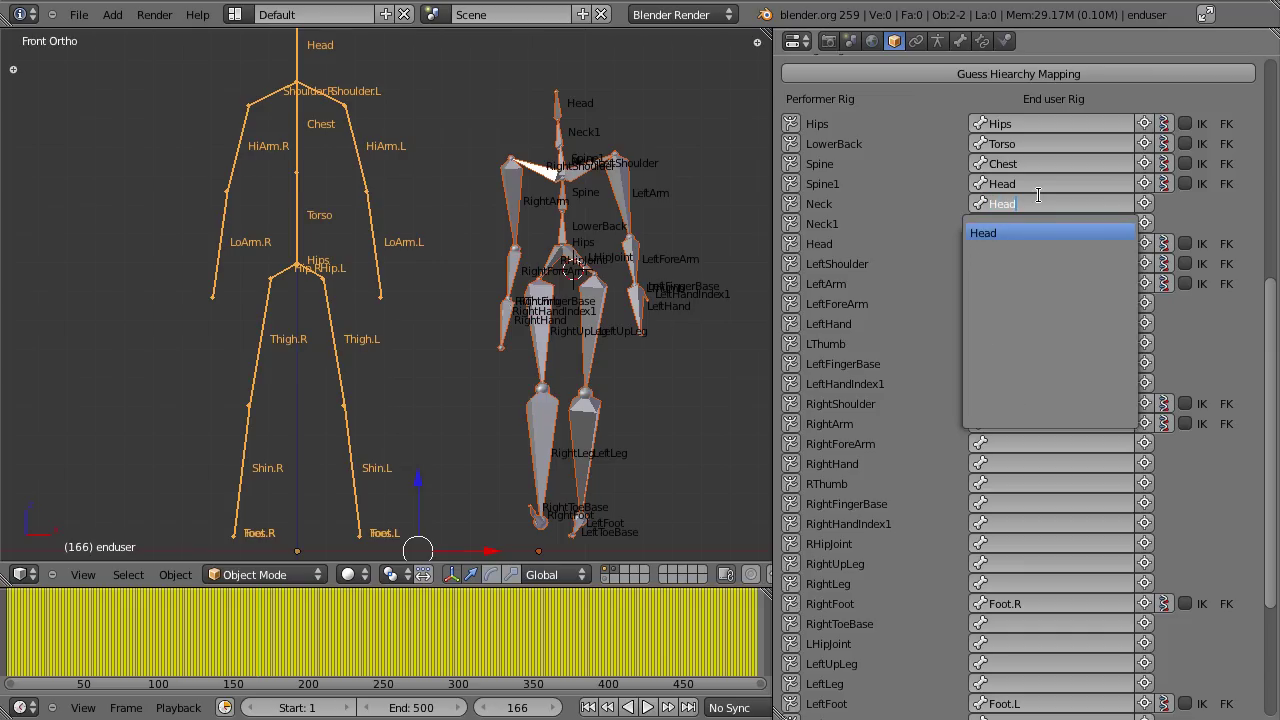
pyautogui.click(1041, 227)
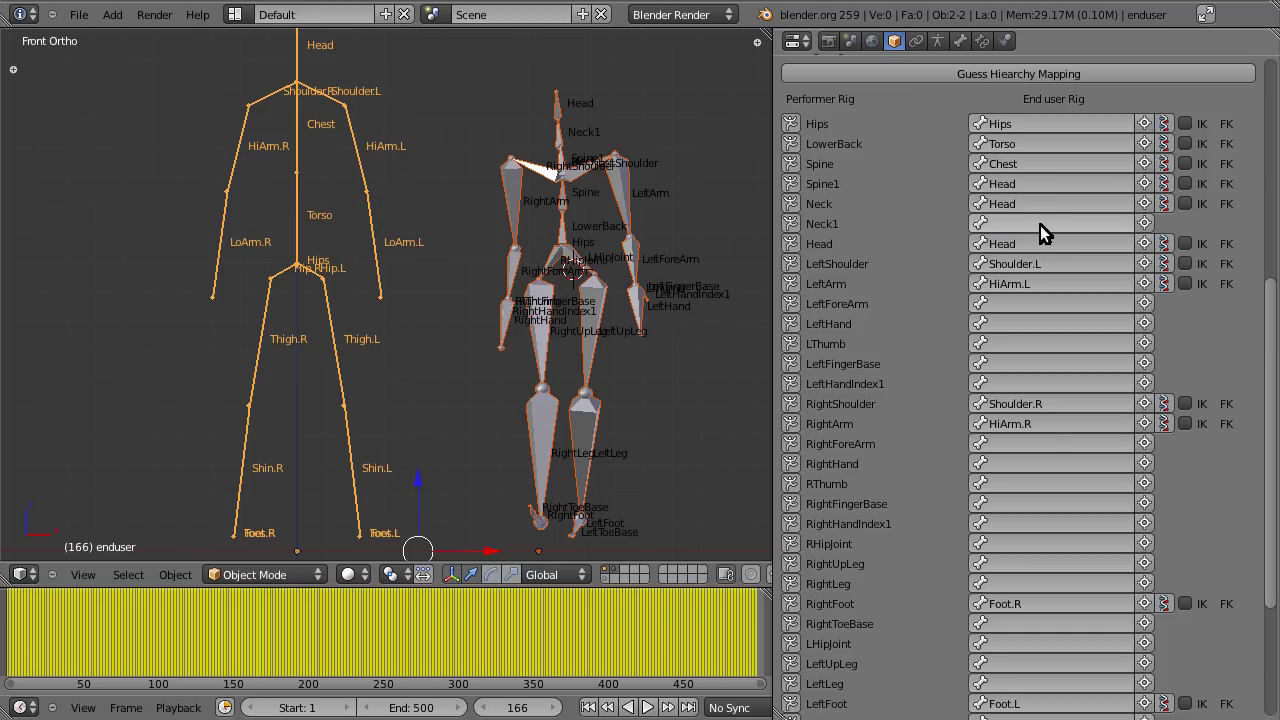
# Step: In Pose Mode, map the Neck1 performer bone to the end-user Head bone
pyautogui.click(264, 574)
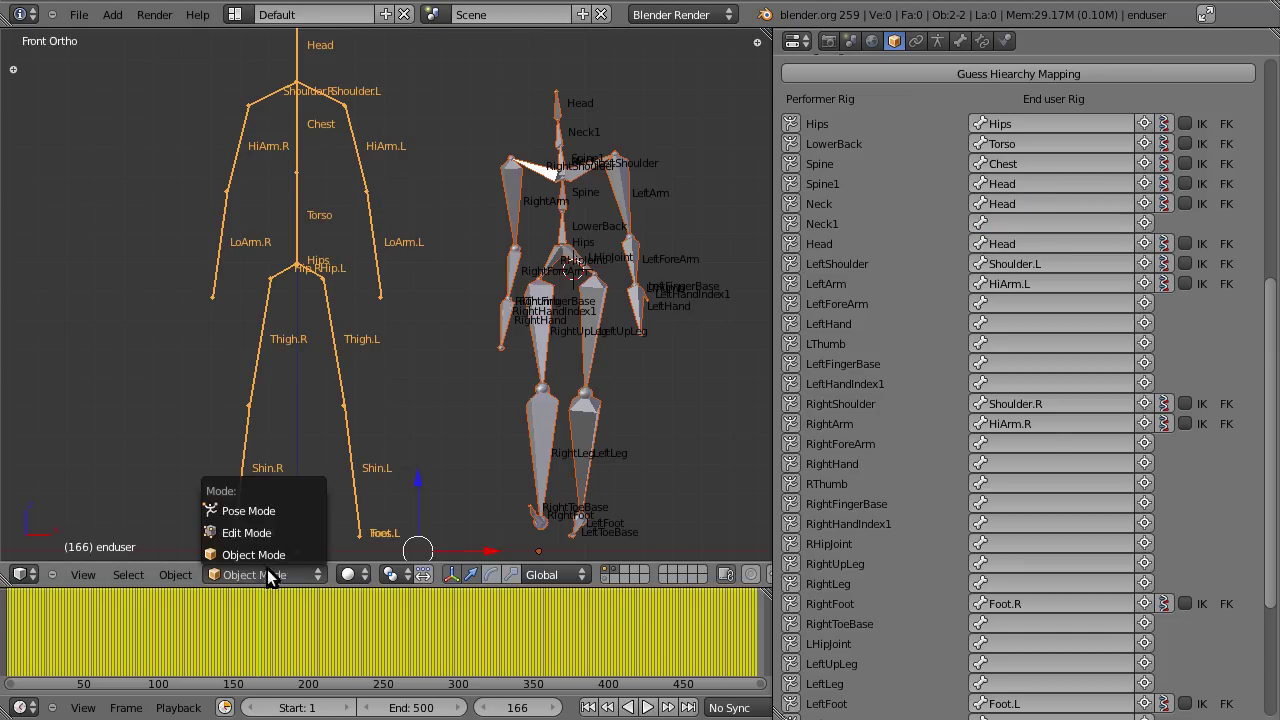
pyautogui.click(285, 509)
pyautogui.rightClick(278, 76)
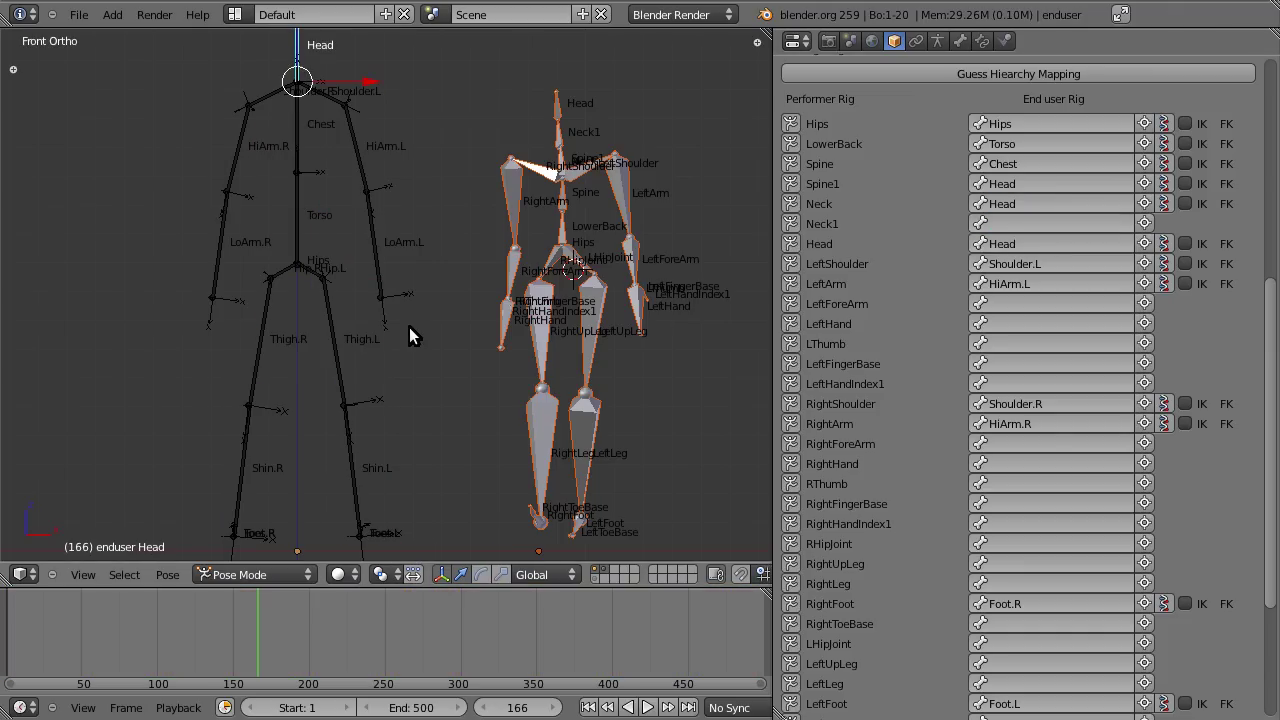
pyautogui.click(1146, 224)
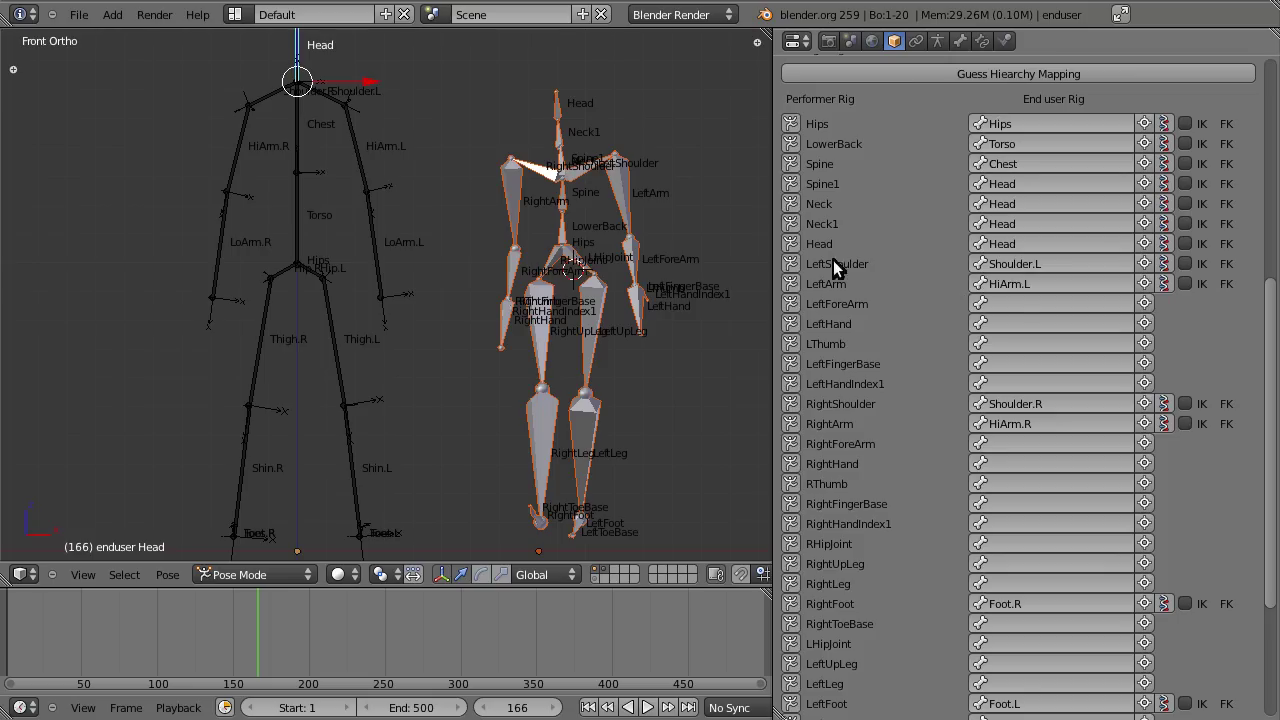
# Step: Map LeftForeArm and LeftHand to the LoArm.L bone
pyautogui.rightClick(360, 156)
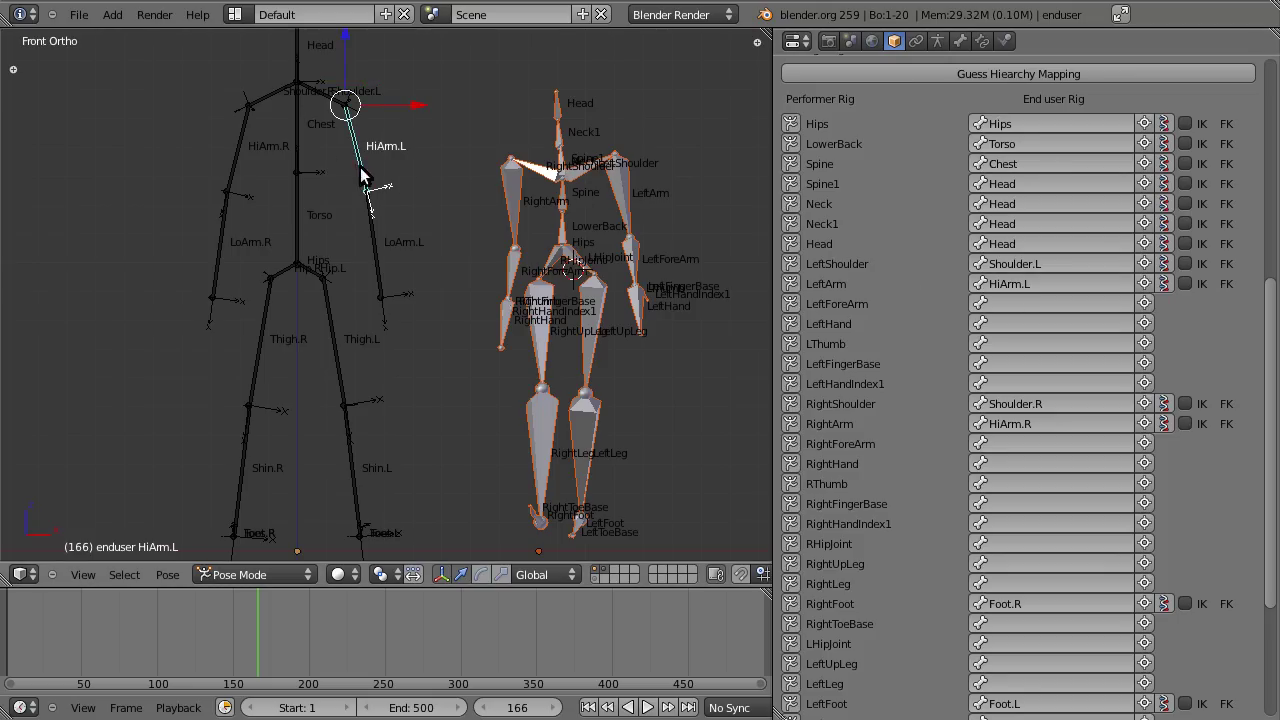
pyautogui.rightClick(382, 262)
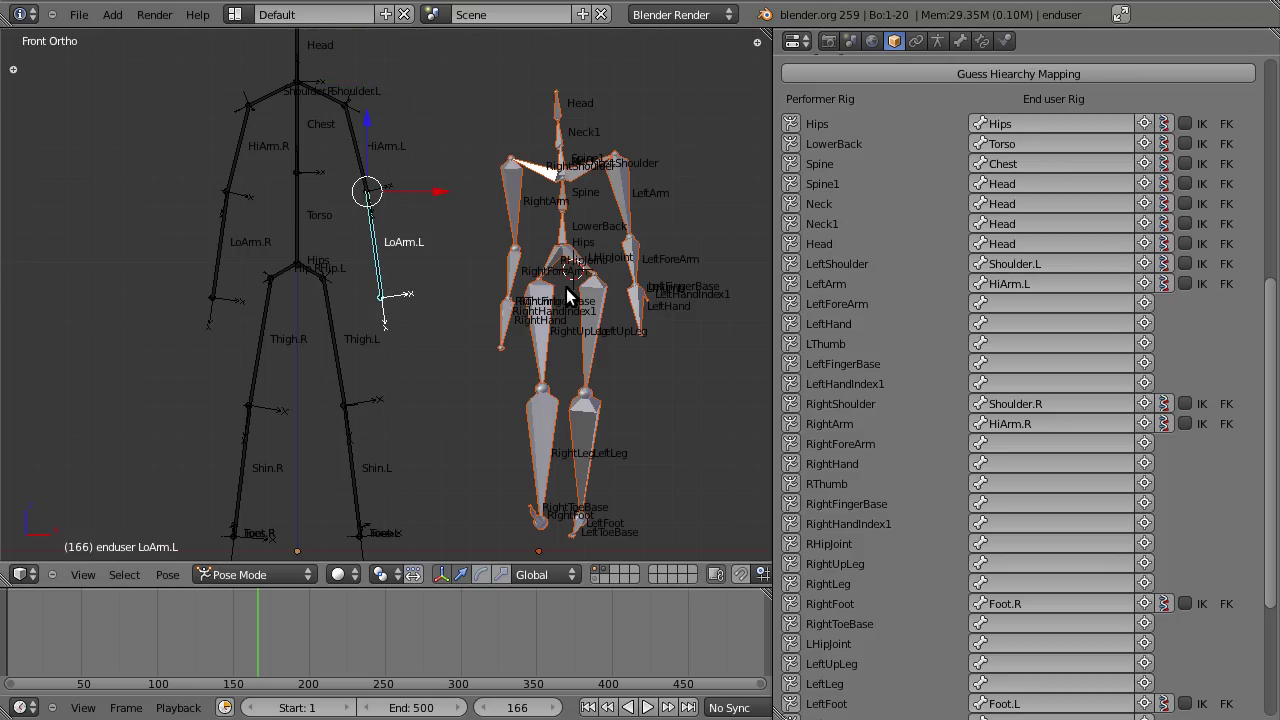
pyautogui.click(1144, 303)
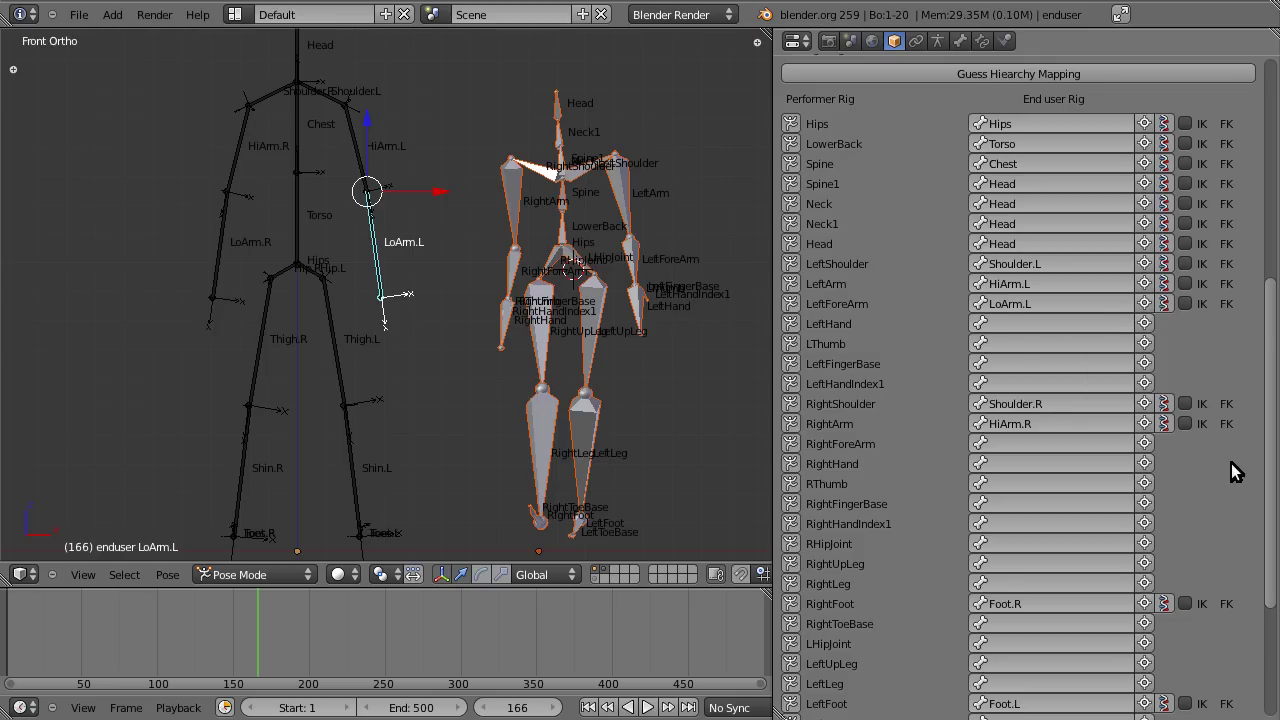
pyautogui.click(1144, 324)
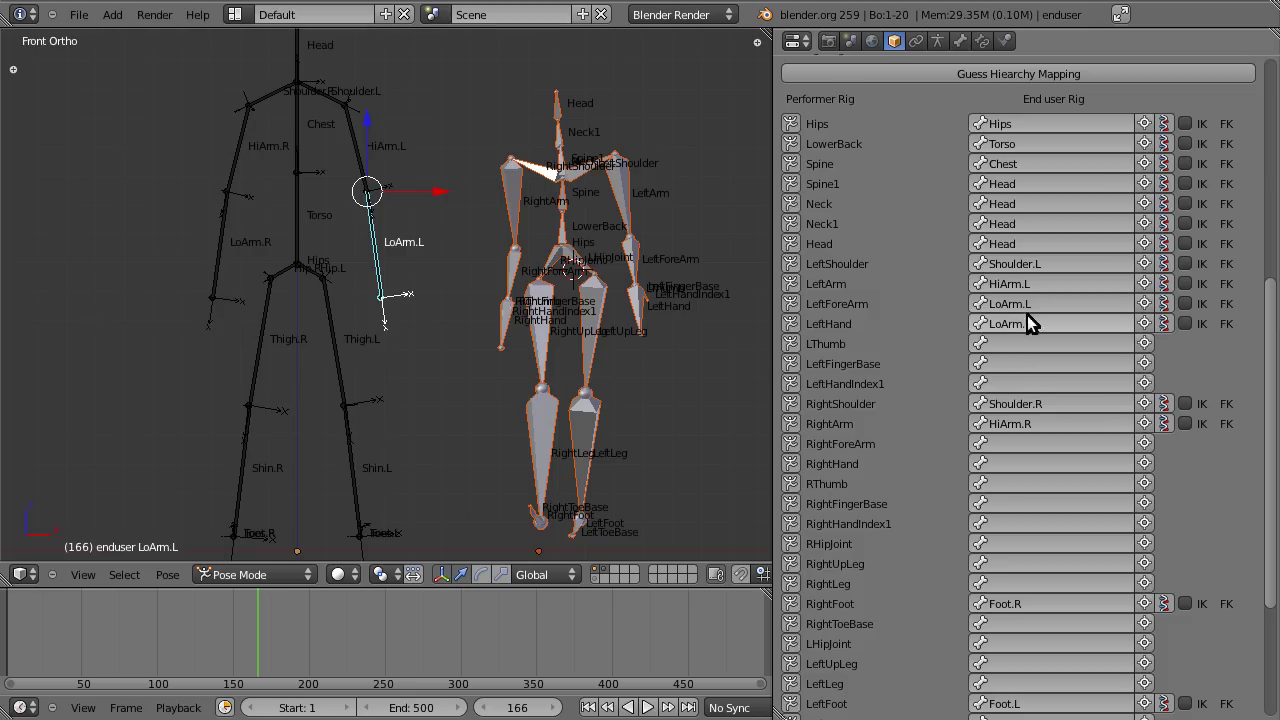
# Step: Map RightForeArm and RightHand to the LoArm.R bone
pyautogui.rightClick(218, 264)
pyautogui.rightClick(376, 262)
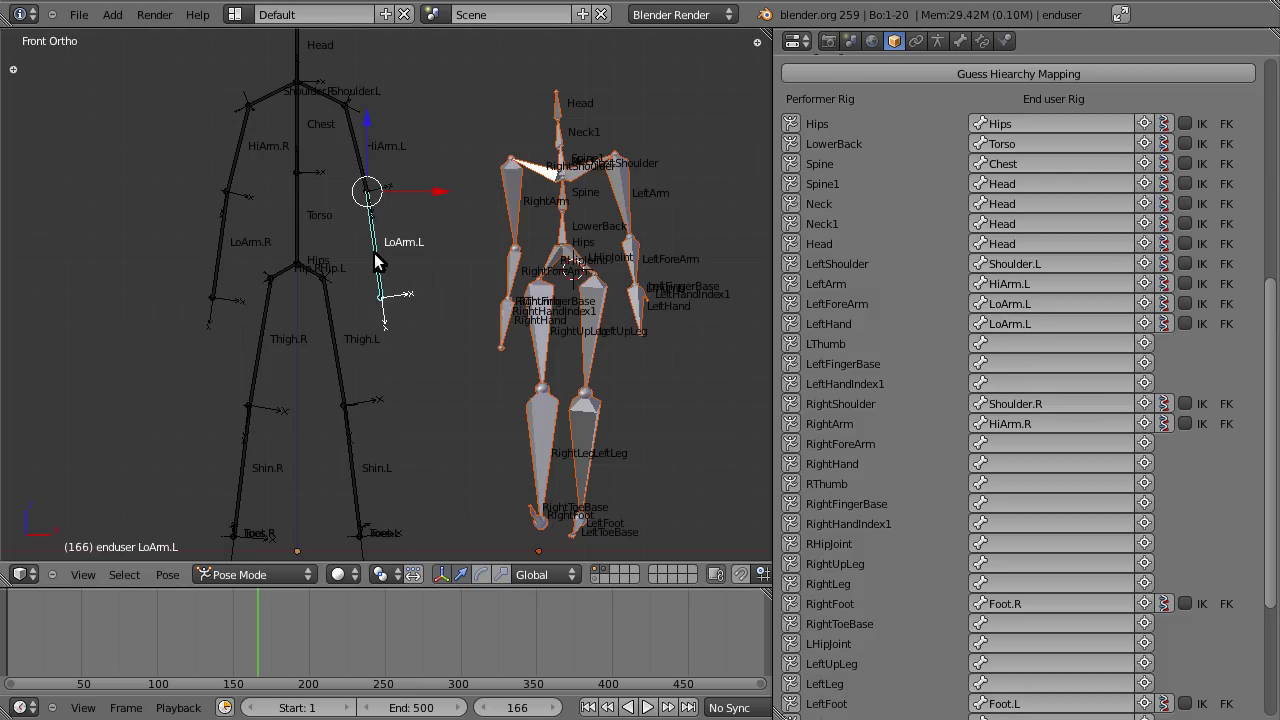
pyautogui.rightClick(238, 144)
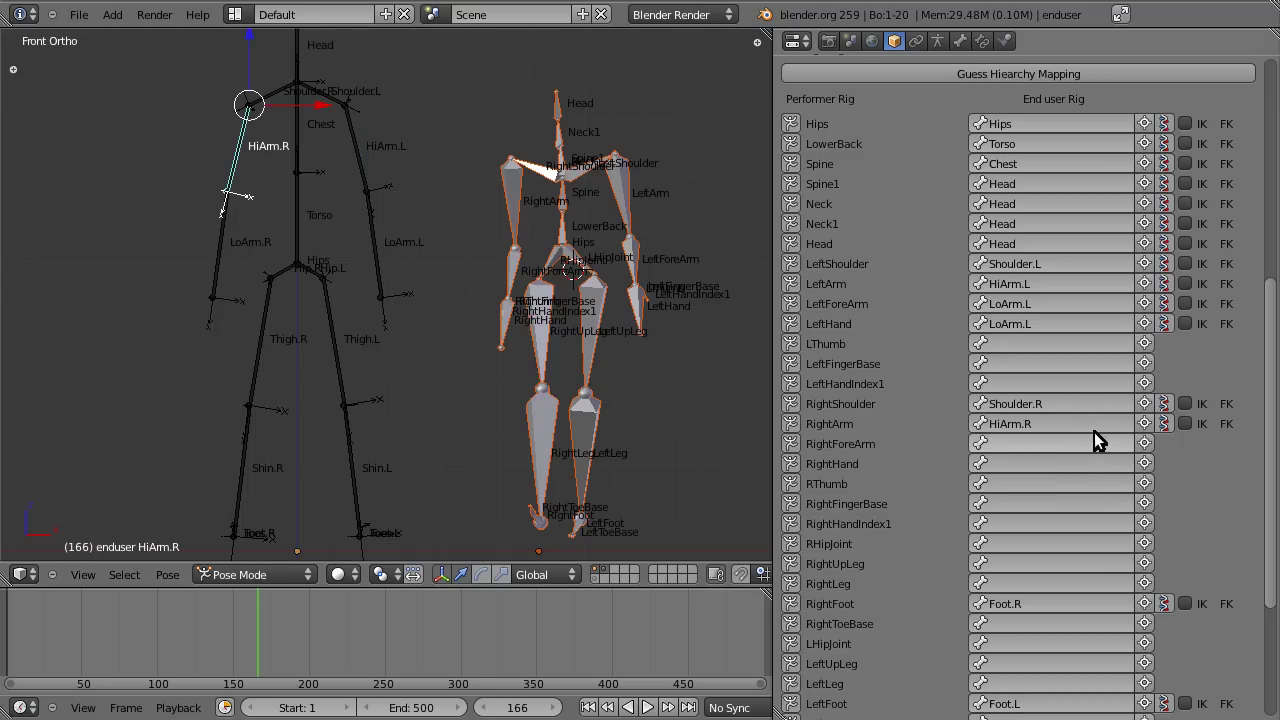
pyautogui.click(1145, 448)
pyautogui.rightClick(223, 242)
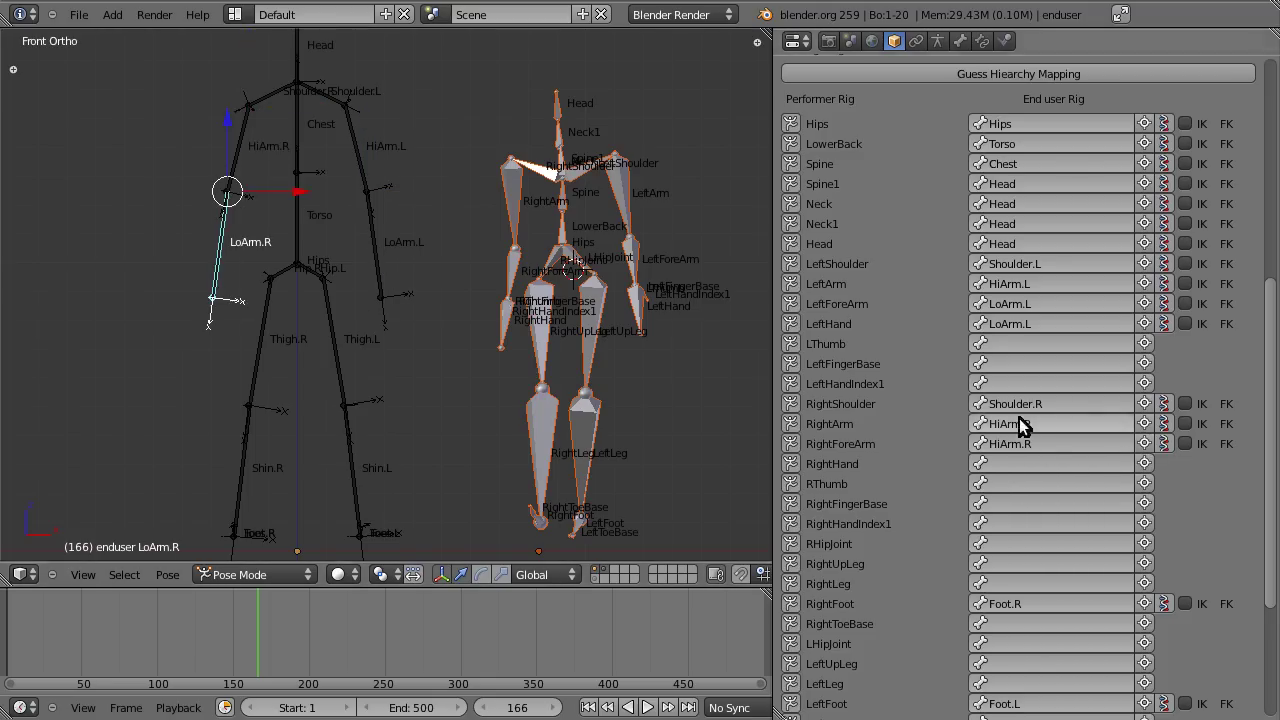
pyautogui.click(1145, 444)
pyautogui.click(1145, 464)
pyautogui.scroll(-2, 1081, 498)
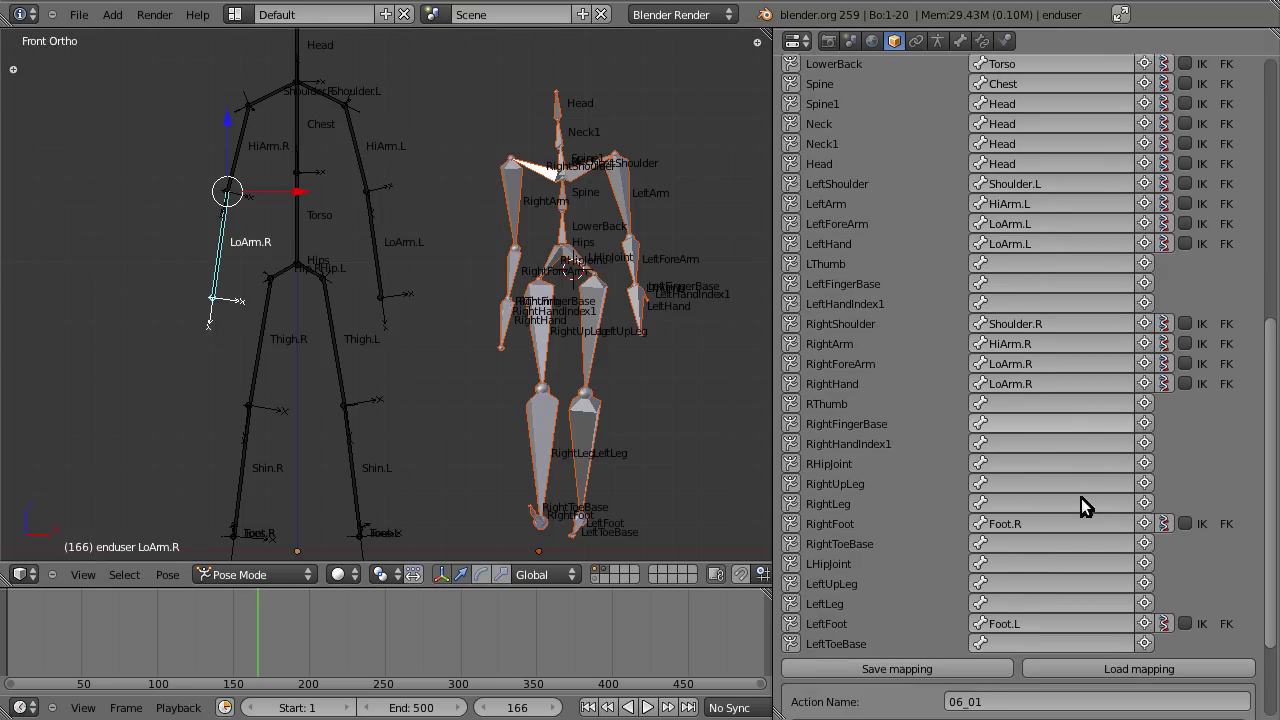
# Step: Map the right leg chain: RHipJoint→Hip.R, RightUpLeg→Thigh.R, RightLeg→Shin.R, RightToeBase→Toes.R
pyautogui.rightClick(266, 321)
pyautogui.rightClick(281, 266)
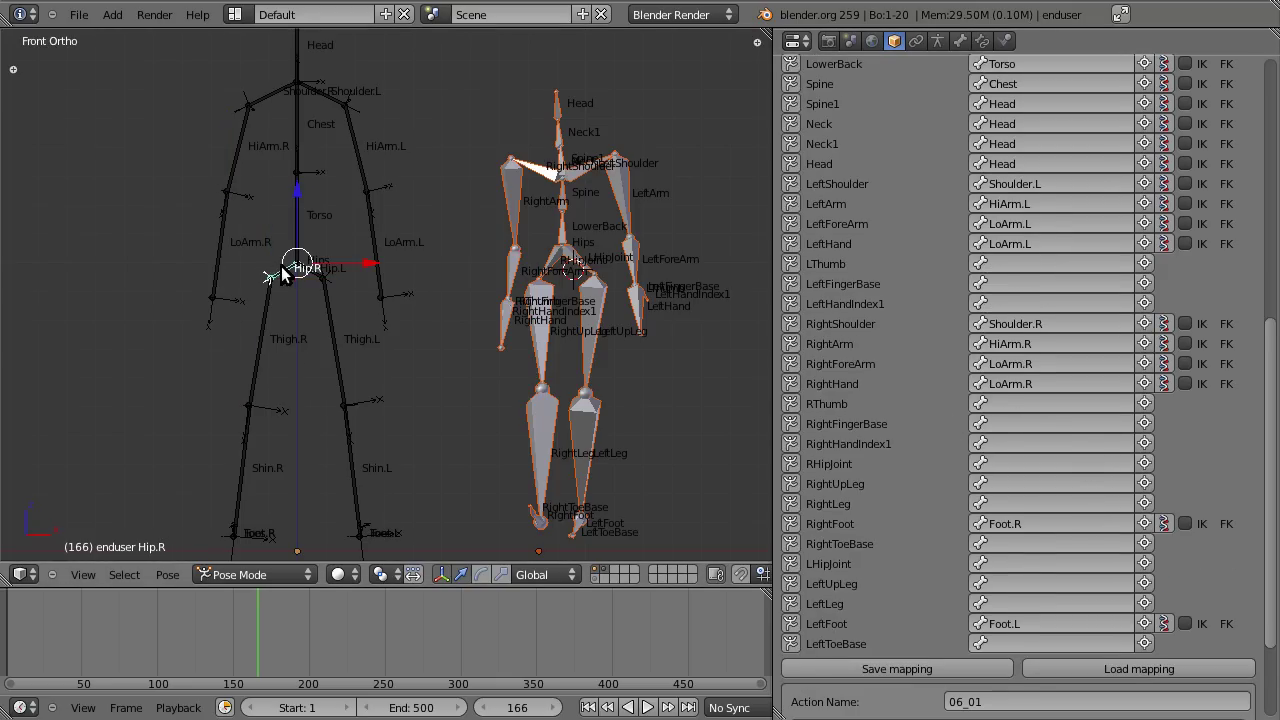
pyautogui.click(1146, 467)
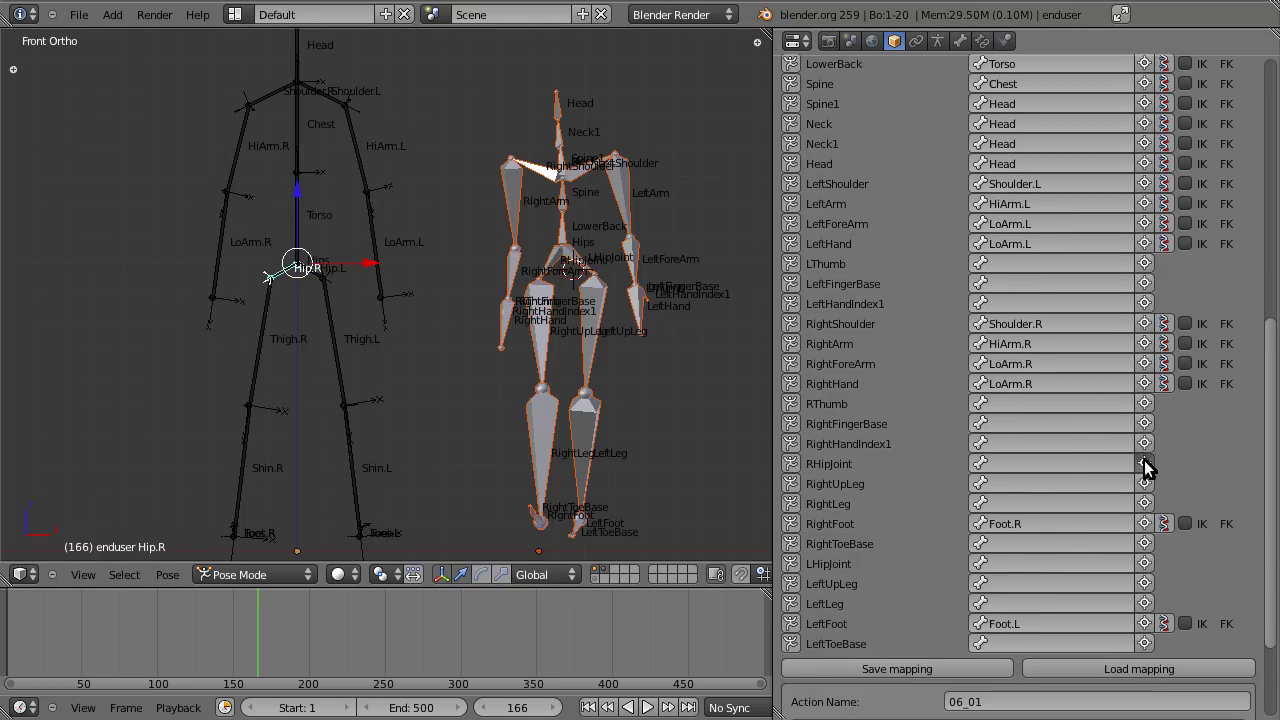
pyautogui.rightClick(275, 327)
pyautogui.click(1146, 484)
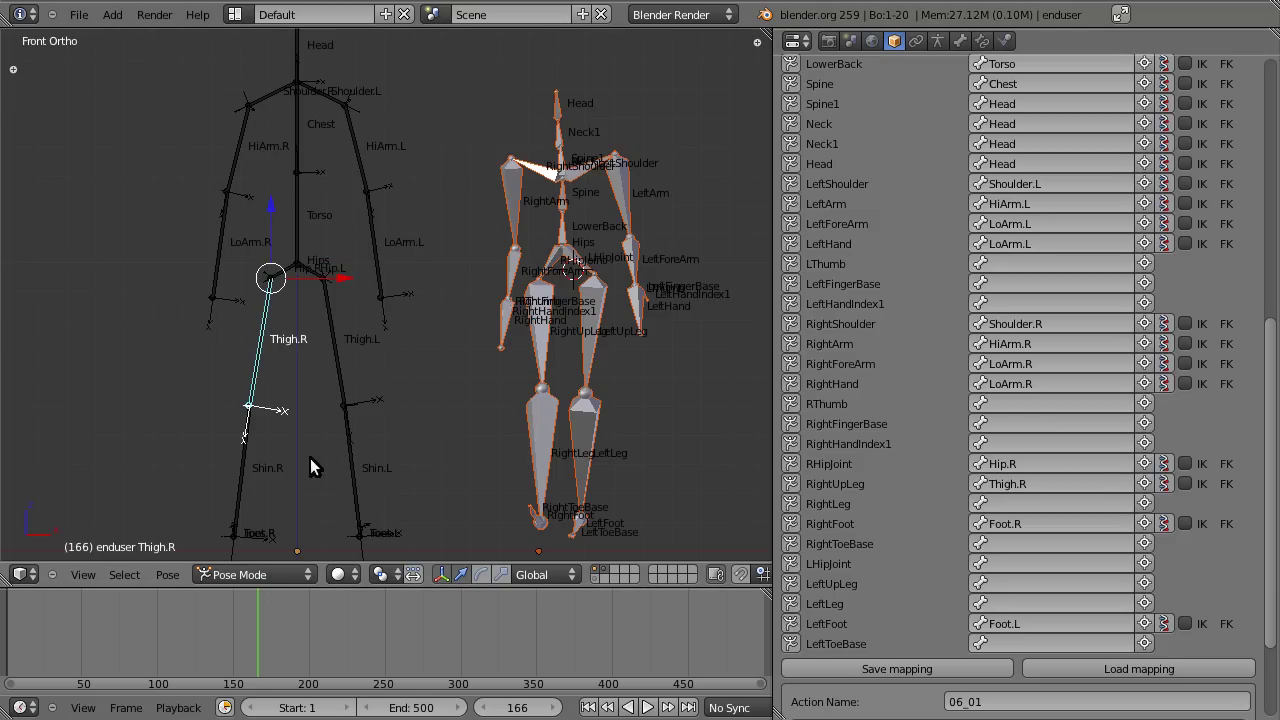
pyautogui.rightClick(241, 465)
pyautogui.click(1146, 504)
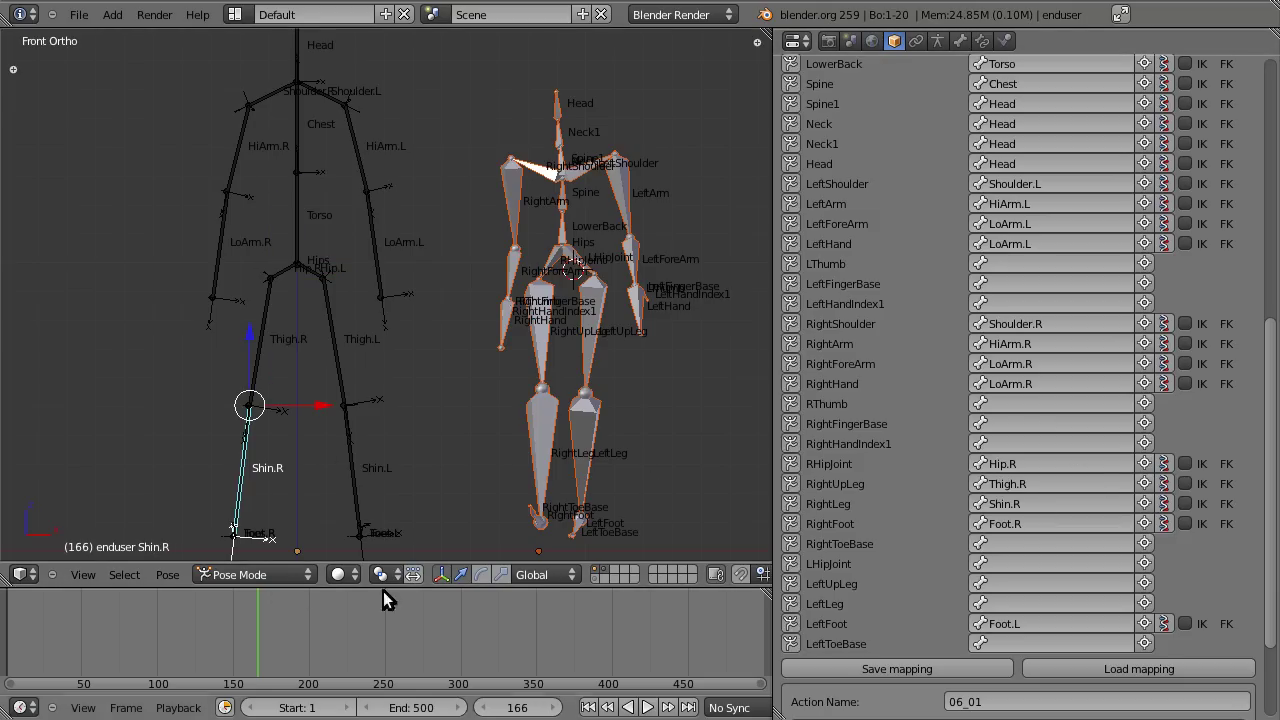
pyautogui.rightClick(233, 533)
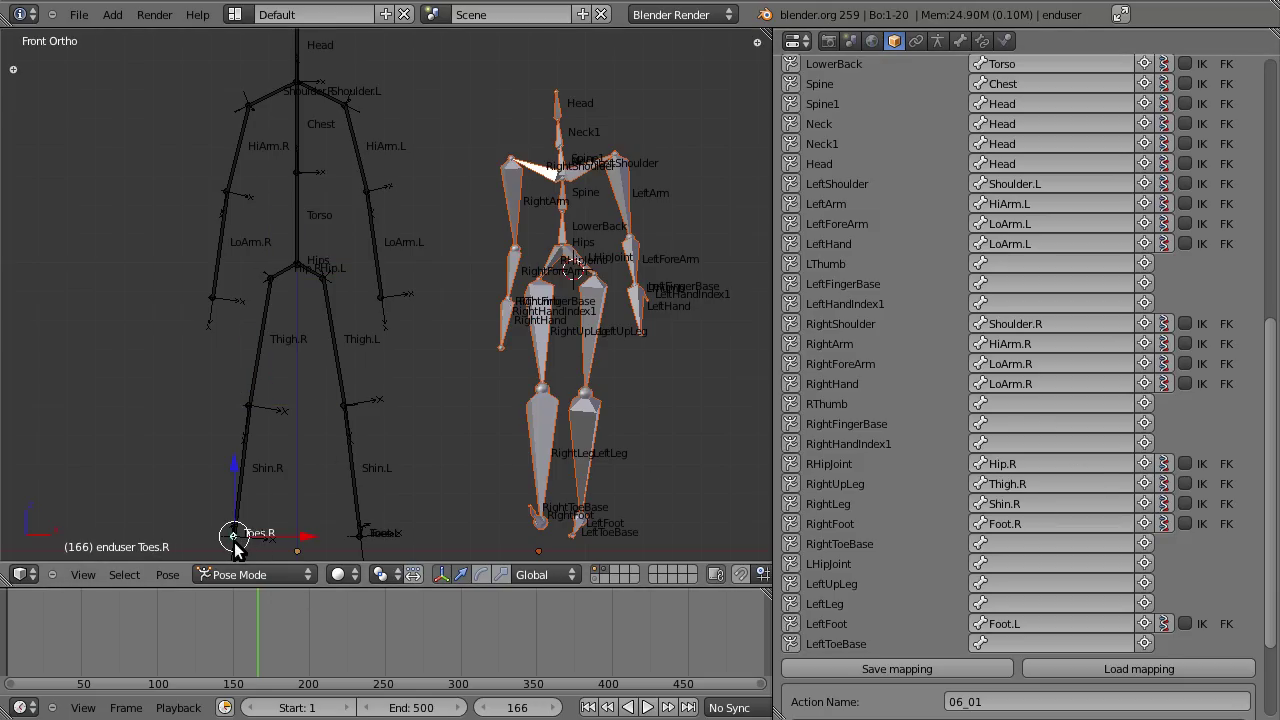
pyautogui.click(1146, 544)
# Step: Map the left leg chain: LHipJoint→Hip.L, LeftUpLeg→Thigh.L, LeftLeg→Shin.L, LeftToeBase→Toes.L
pyautogui.rightClick(342, 368)
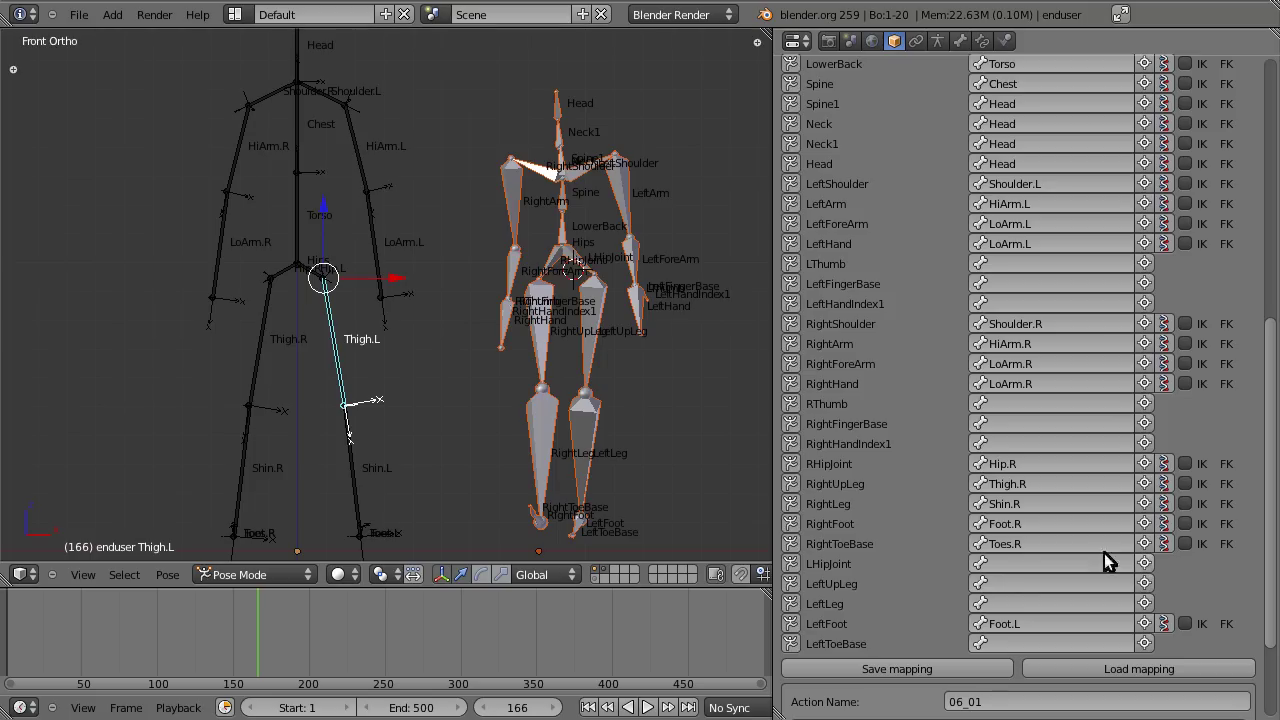
pyautogui.rightClick(330, 273)
pyautogui.click(1144, 564)
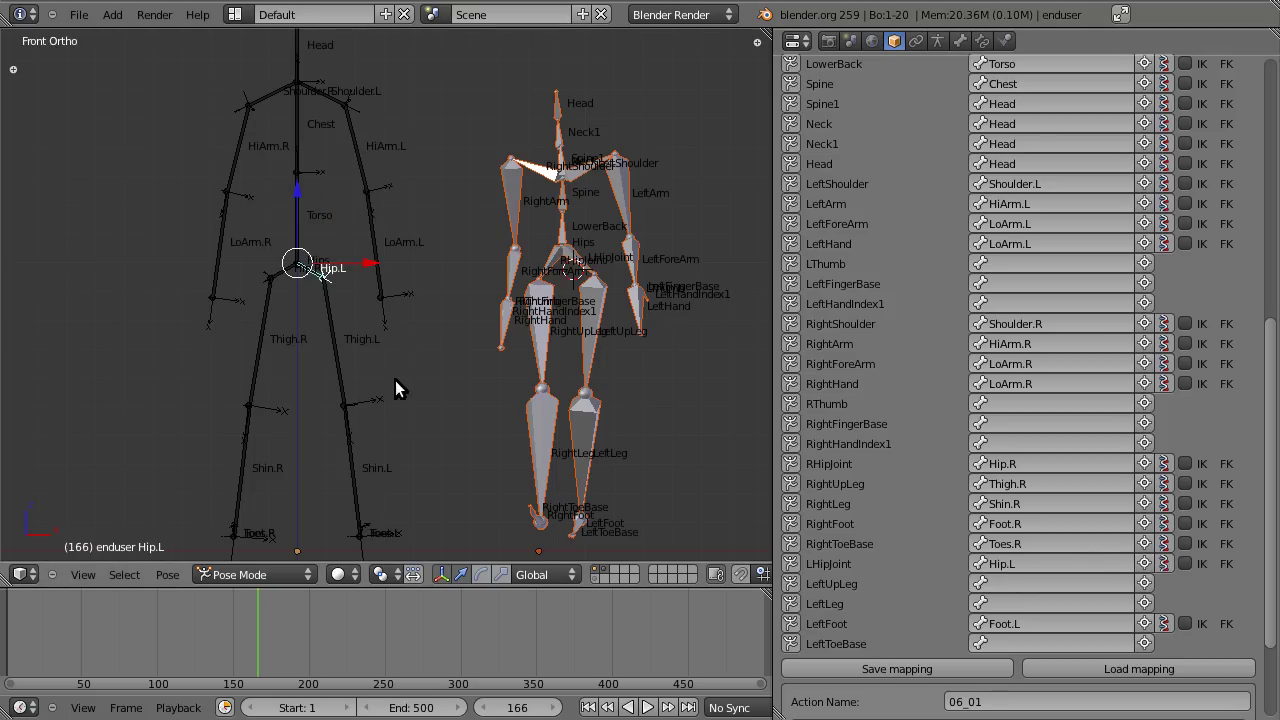
pyautogui.rightClick(342, 375)
pyautogui.click(1144, 584)
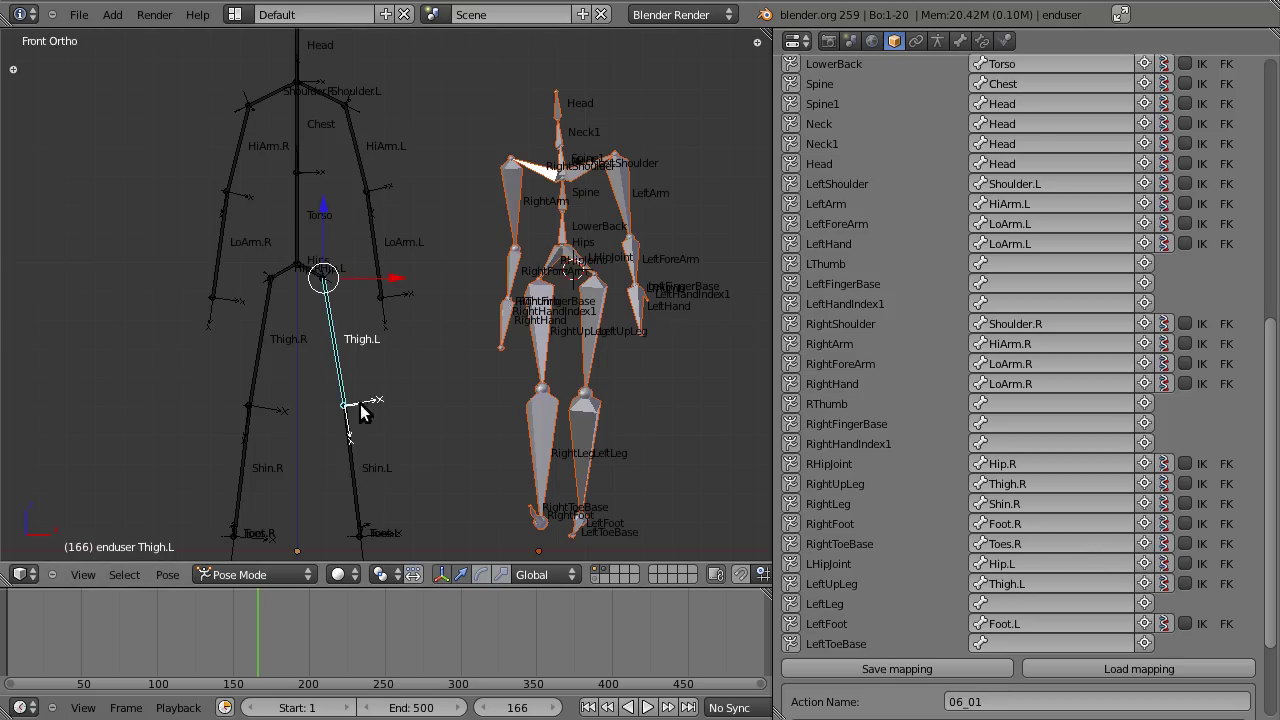
pyautogui.rightClick(358, 482)
pyautogui.click(1144, 604)
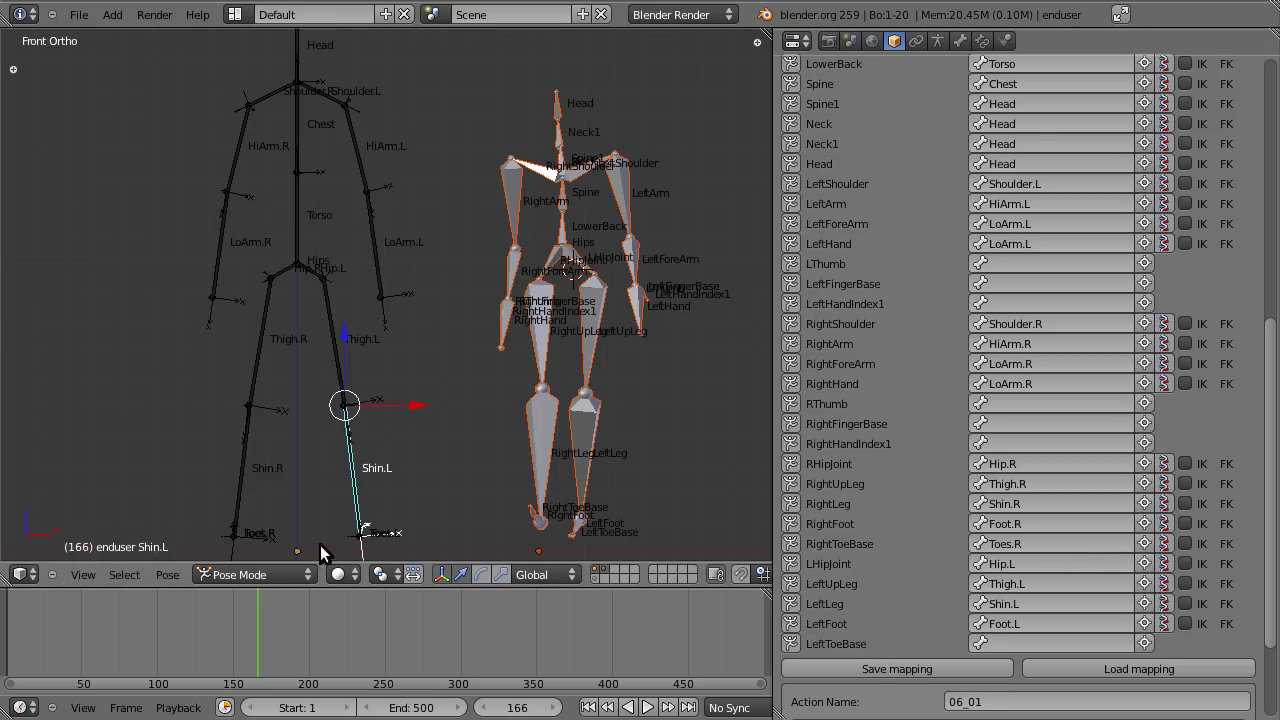
pyautogui.rightClick(360, 533)
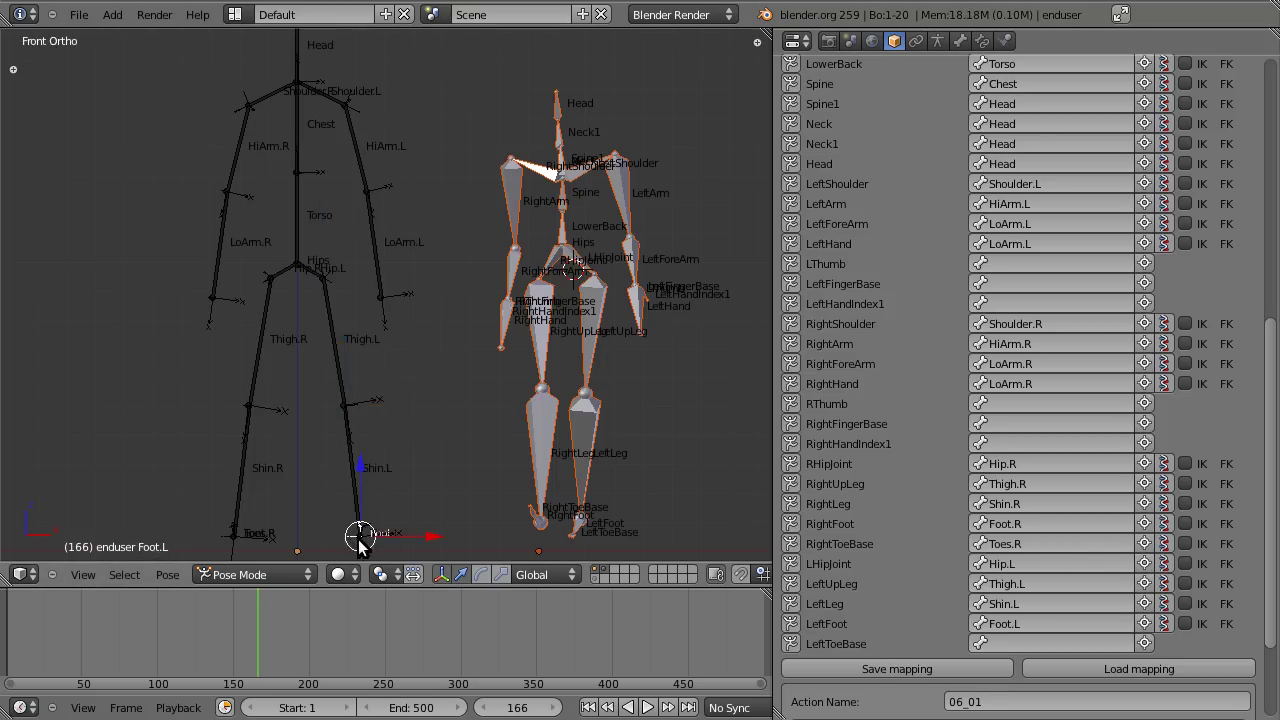
pyautogui.click(1145, 643)
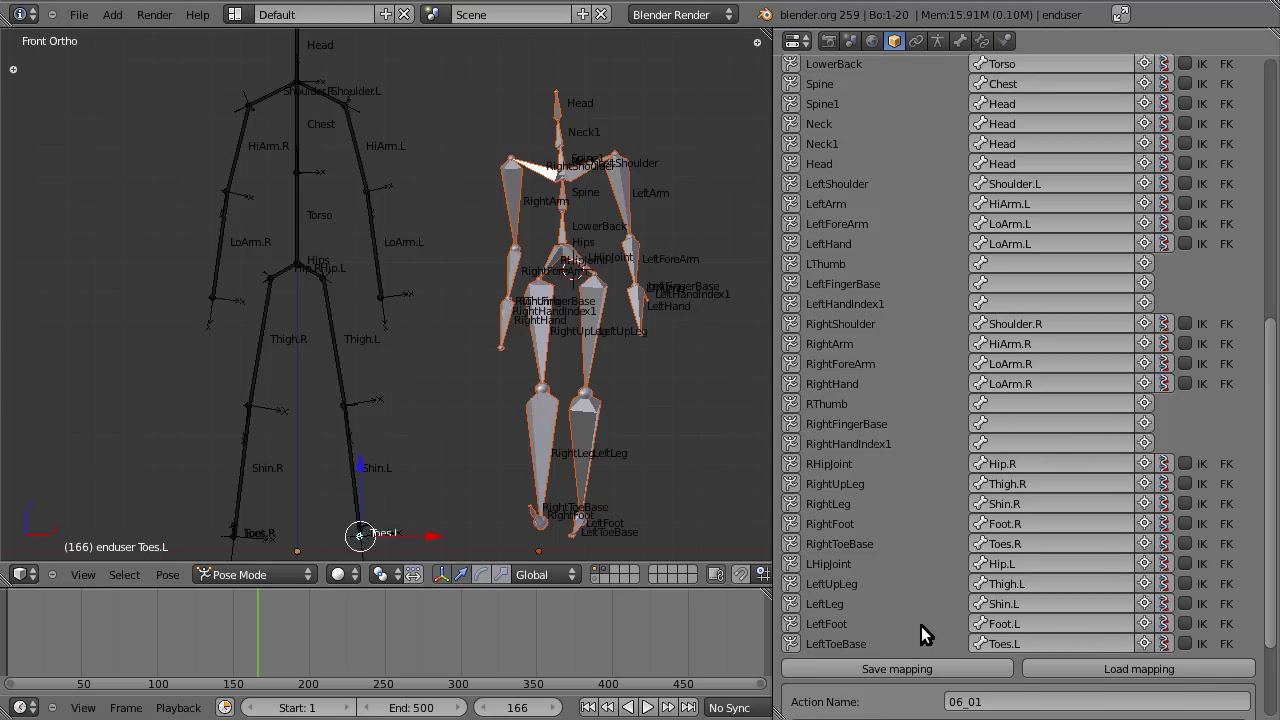
pyautogui.scroll(-2, 528, 534)
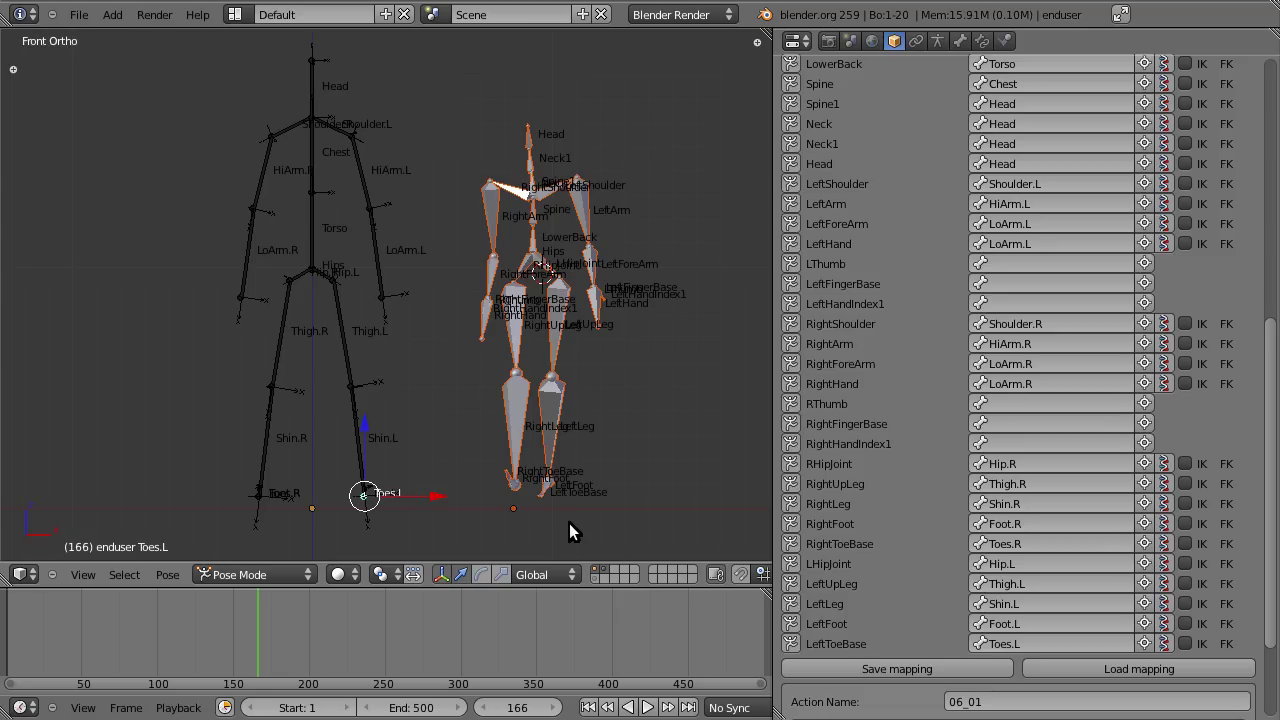
# Step: Review the full bone list from Hips to LeftToeBase and save the mapping
pyautogui.scroll(2, 1220, 462)
pyautogui.scroll(3, 1224, 477)
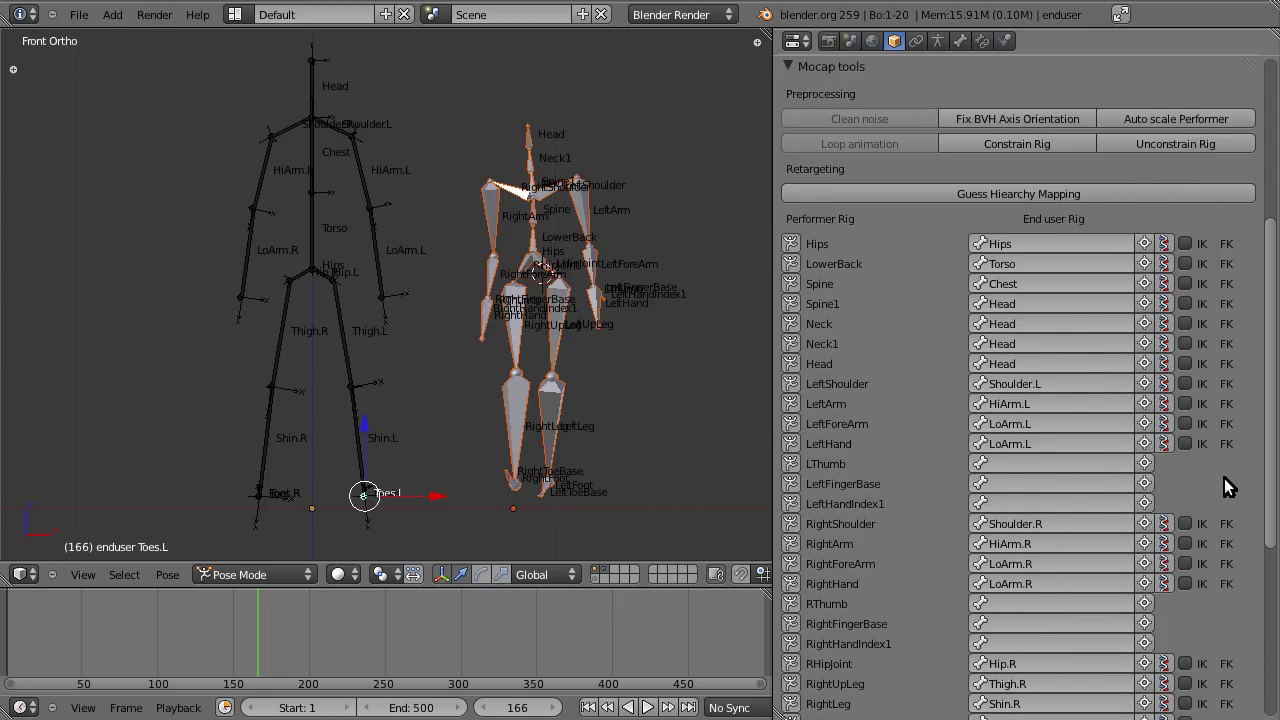
pyautogui.scroll(-6, 1224, 478)
pyautogui.scroll(1, 1224, 478)
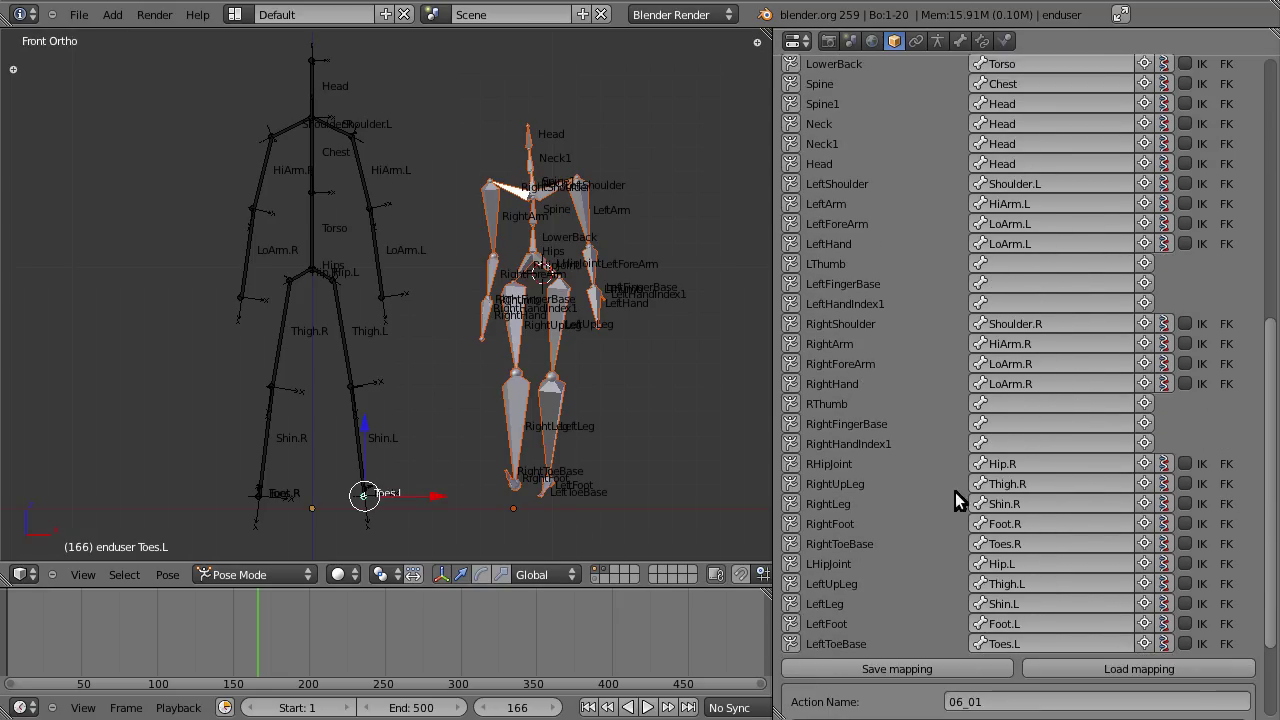
pyautogui.scroll(-1, 1192, 482)
pyautogui.scroll(4, 1236, 476)
pyautogui.scroll(-4, 1236, 478)
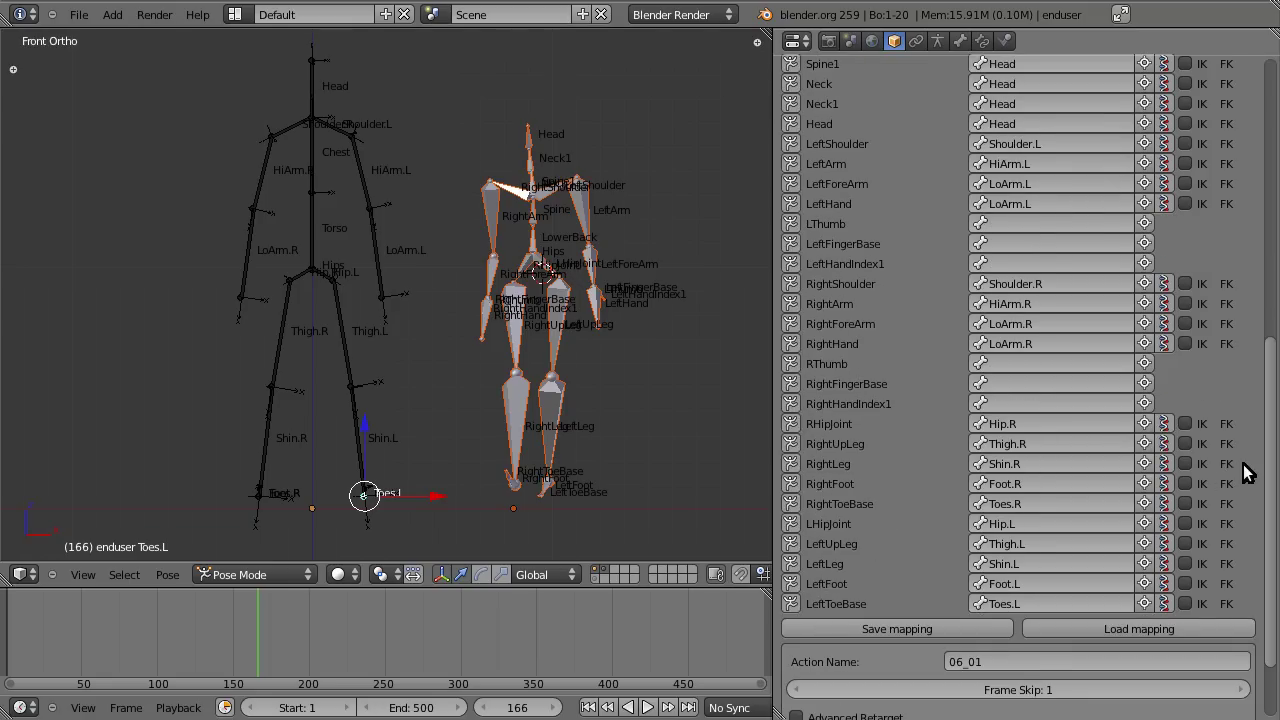
pyautogui.click(927, 632)
pyautogui.scroll(-1, 510, 493)
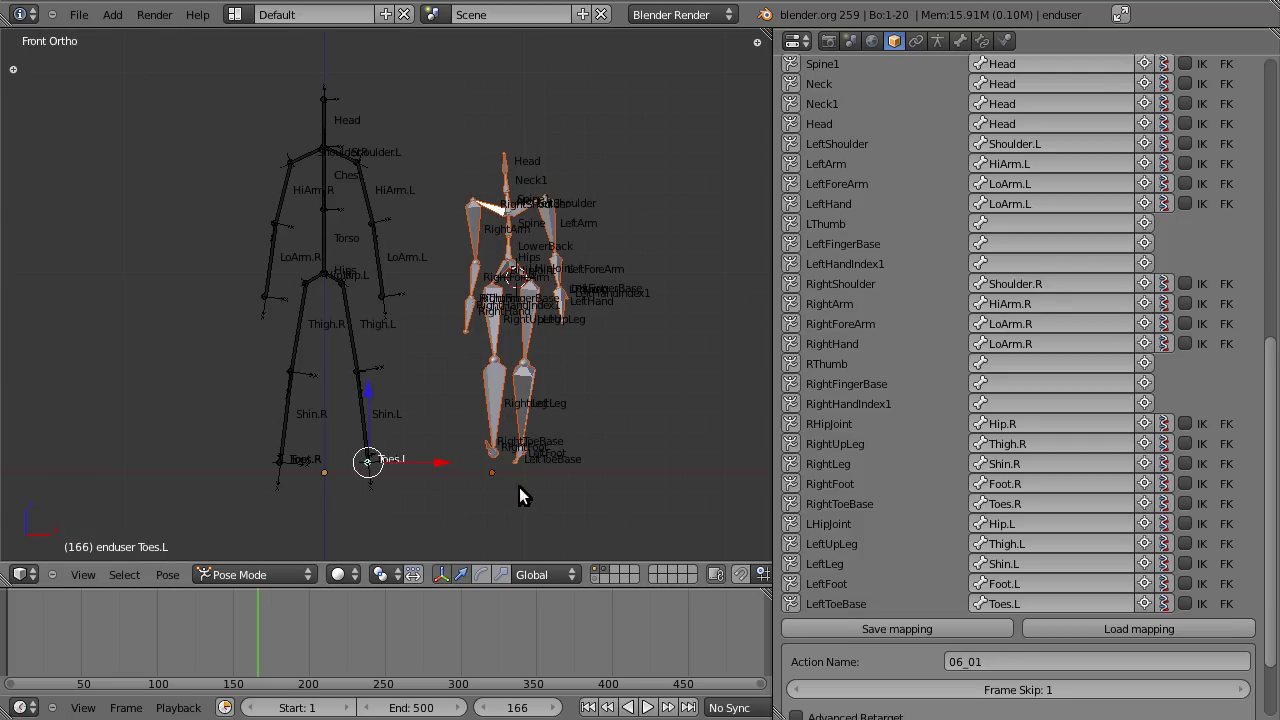
pyautogui.scroll(3, 880, 535)
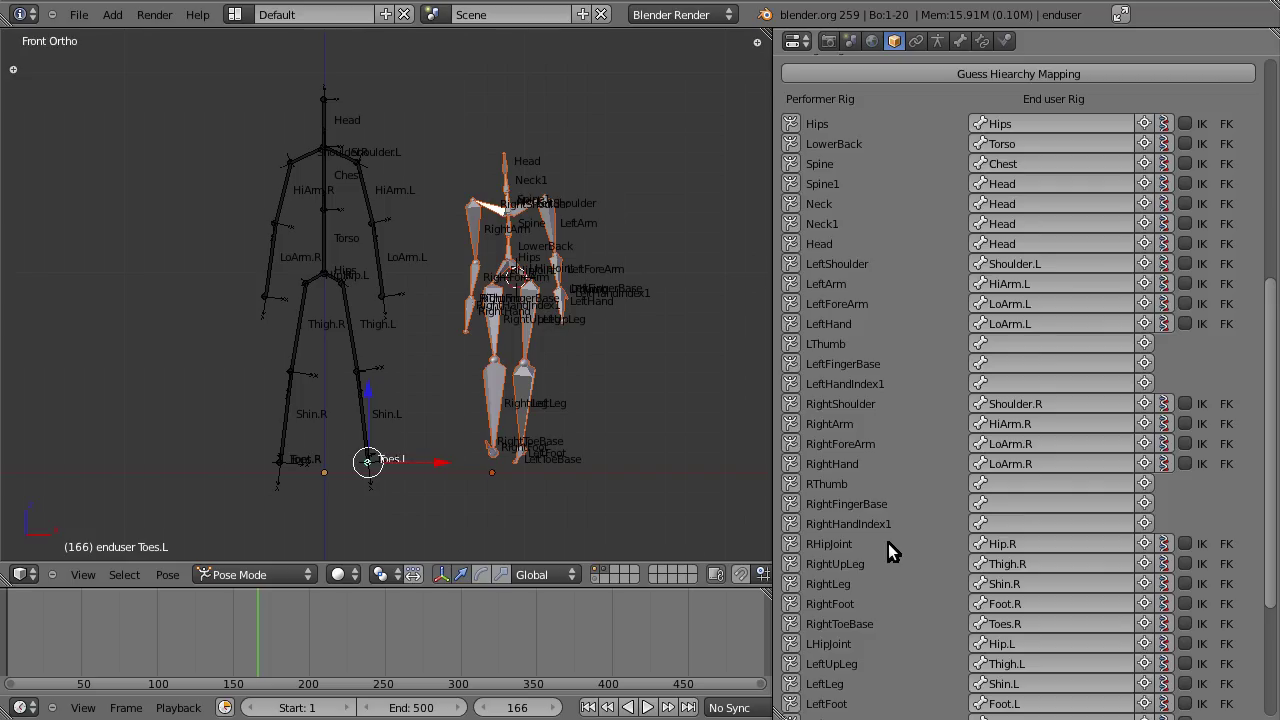
pyautogui.scroll(-3, 888, 543)
pyautogui.scroll(5, 889, 543)
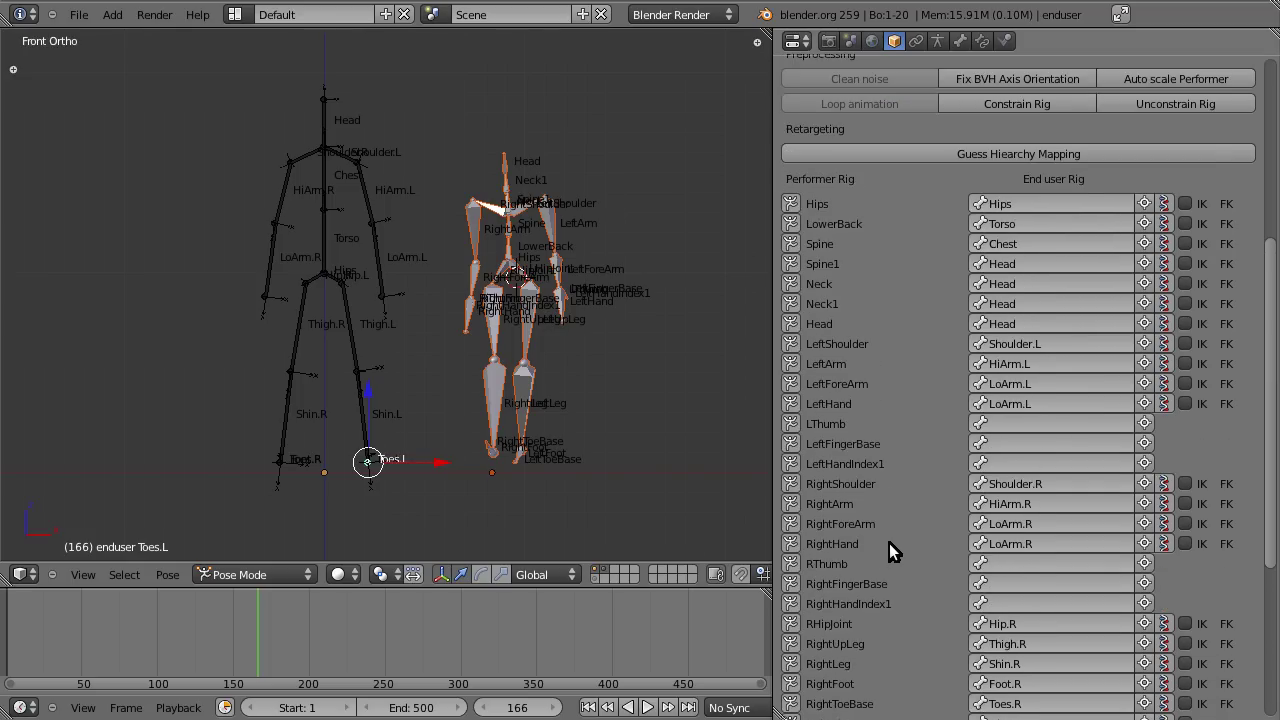
# Step: Change the retarget Frame Skip from 1 to 10
pyautogui.scroll(-7, 889, 543)
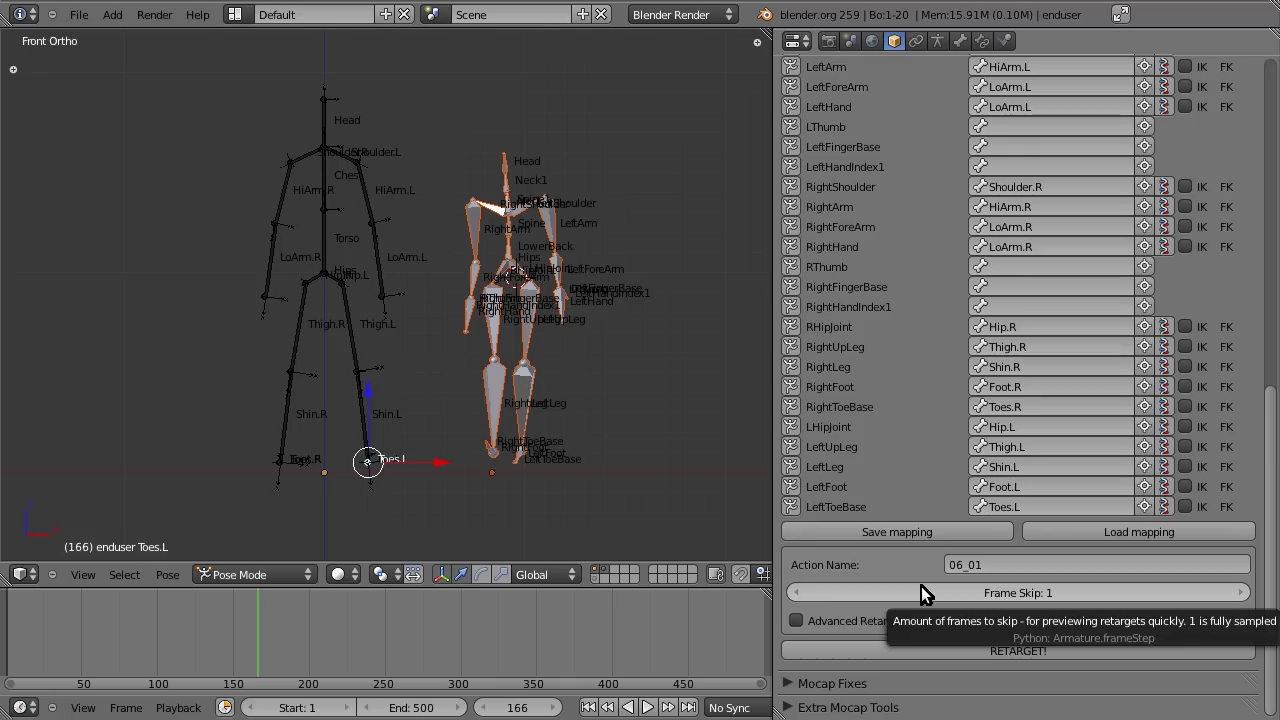
pyautogui.click(972, 596)
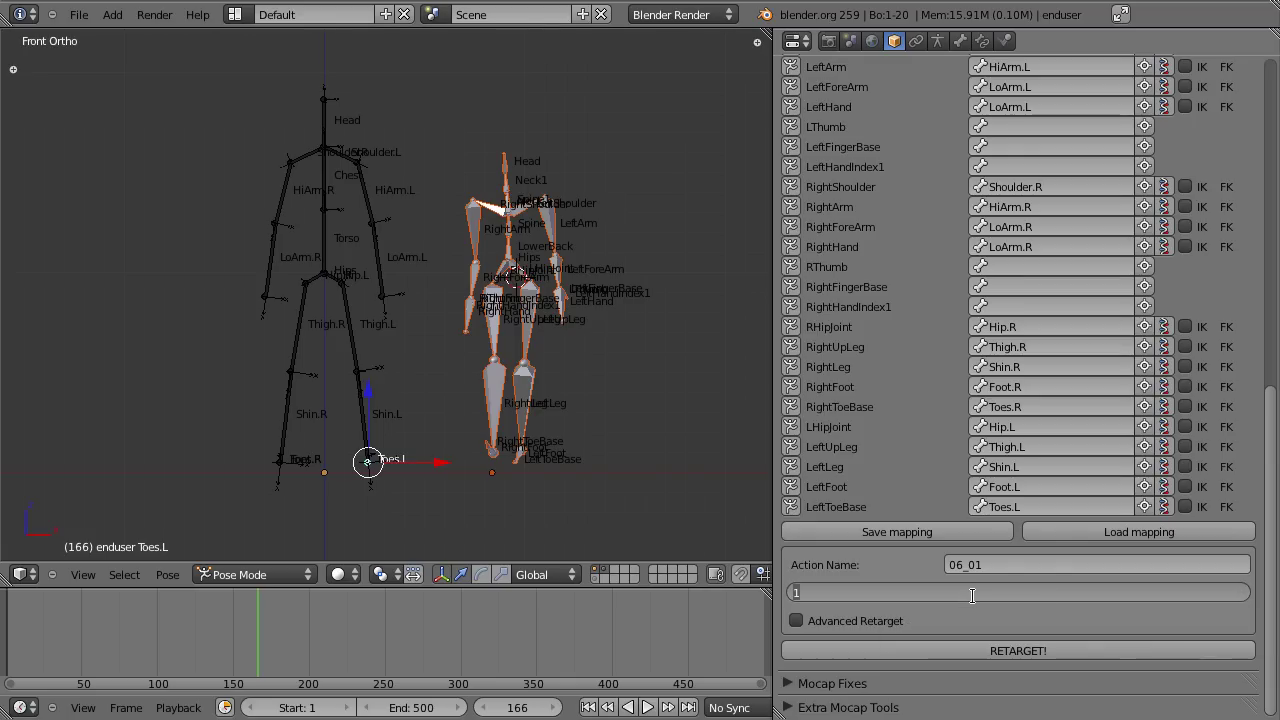
pyautogui.write('10')
pyautogui.press('Return')
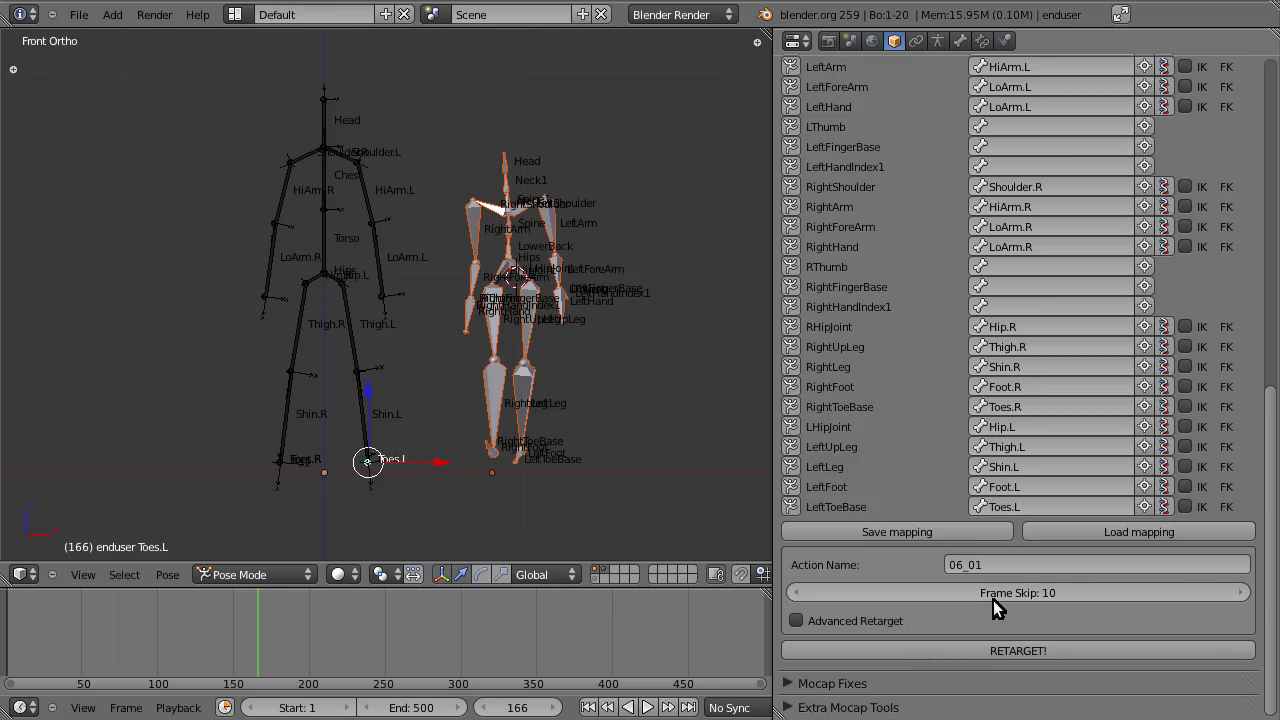
# Step: Run RETARGET! in Object Mode and scrub the timeline to check the stickman's motion
pyautogui.click(262, 572)
pyautogui.click(268, 553)
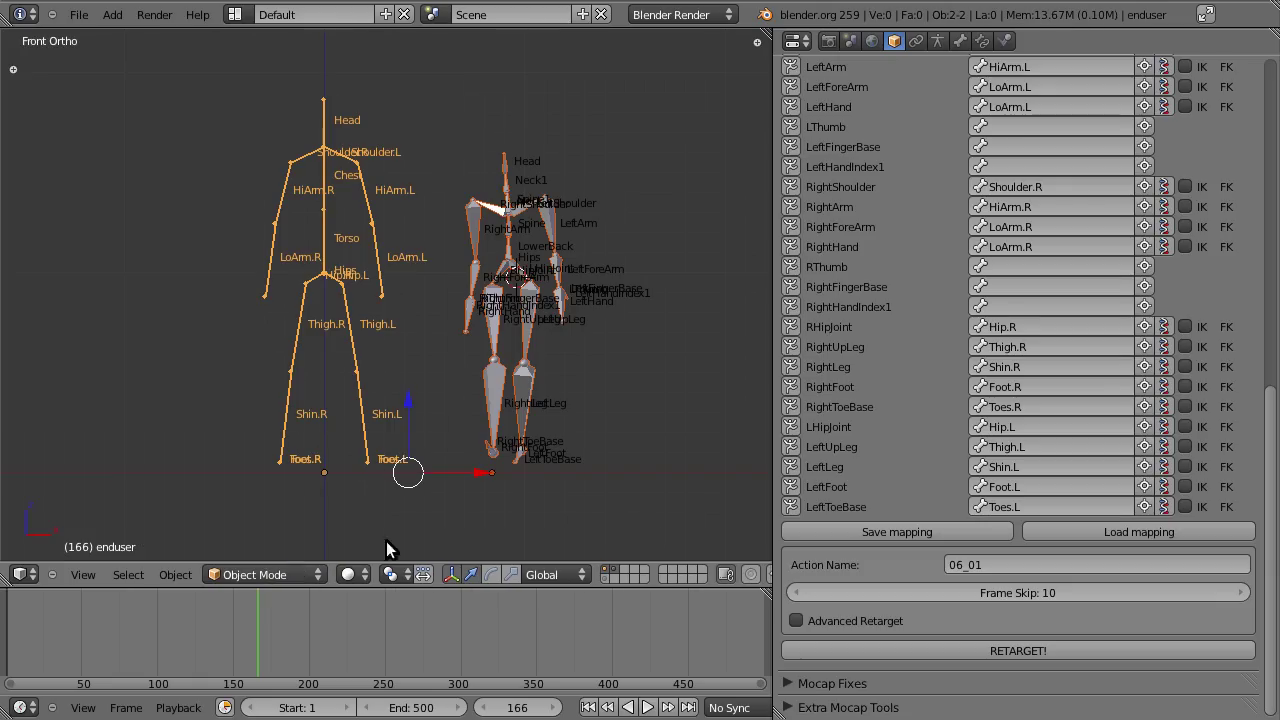
pyautogui.click(1049, 651)
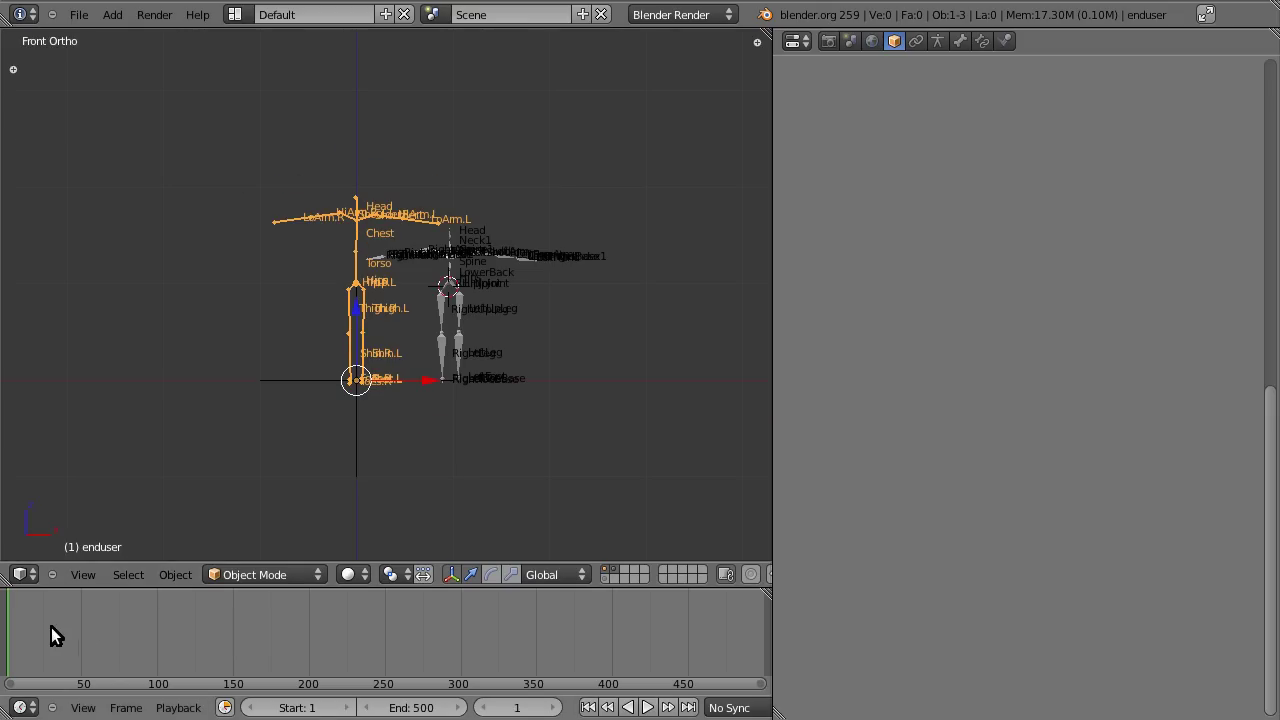
pyautogui.moveTo(26, 634)
pyautogui.mouseDown()
pyautogui.moveTo(383, 657)
pyautogui.moveTo(679, 639)
pyautogui.moveTo(102, 630)
pyautogui.moveTo(20, 648)
pyautogui.mouseUp()
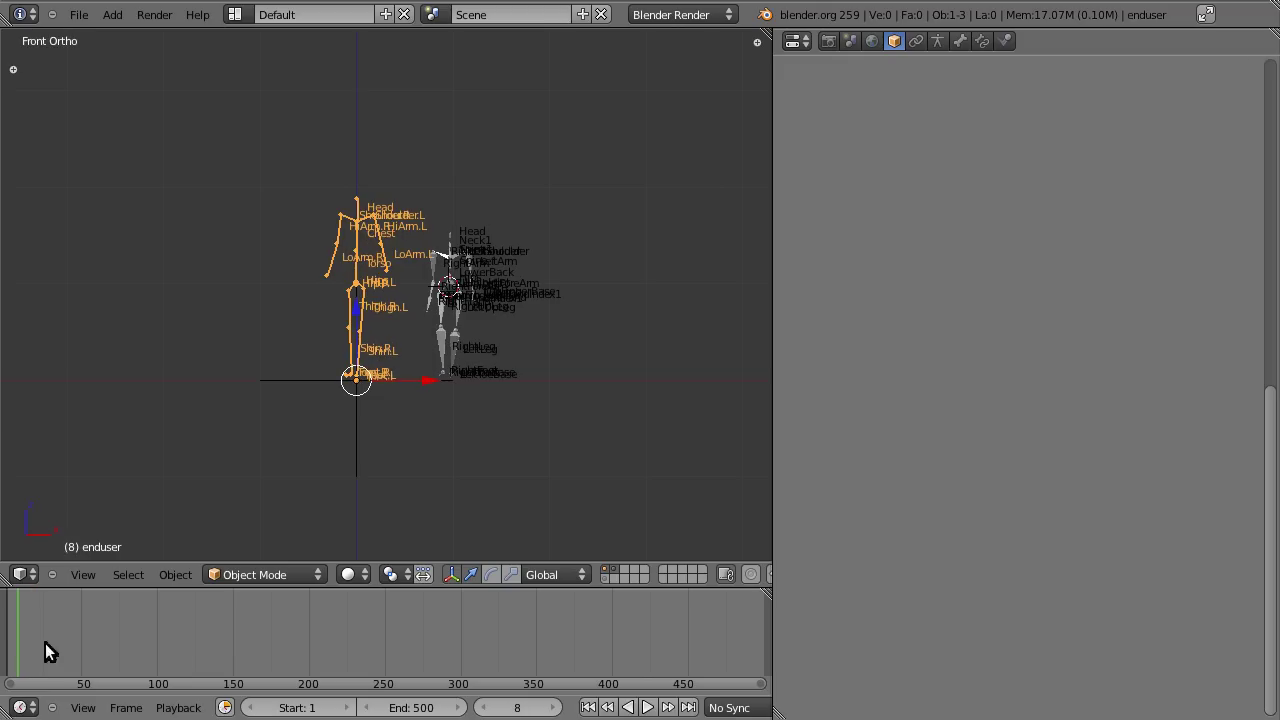
# Step: Show the layer holding the MTI_stickman character mesh
pyautogui.click(607, 580)
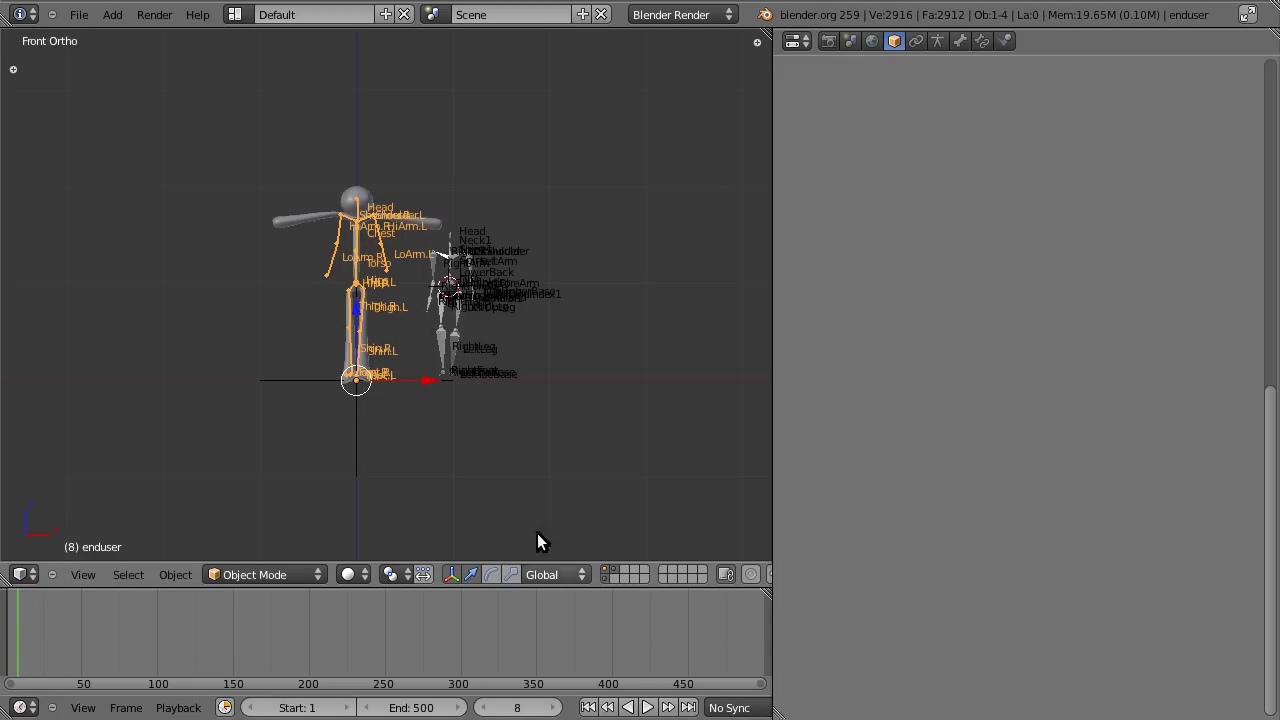
pyautogui.scroll(5, 347, 414)
pyautogui.scroll(-2, 347, 414)
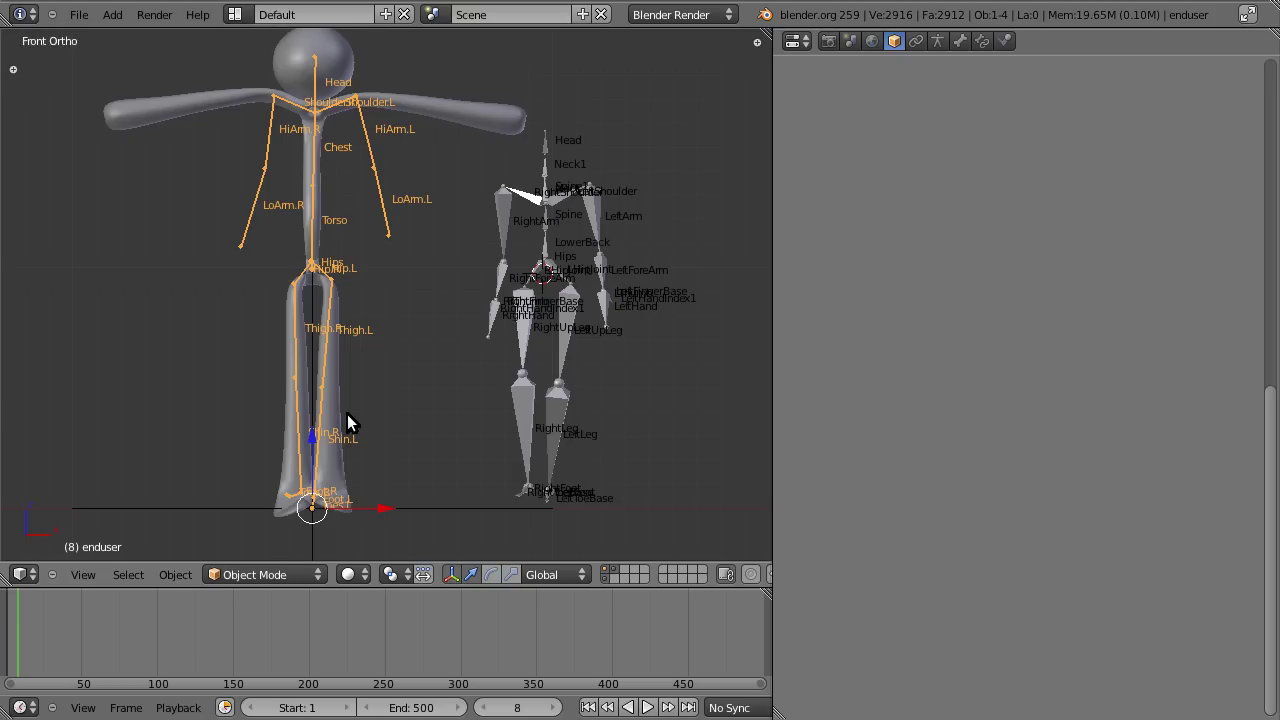
pyautogui.scroll(1, 347, 414)
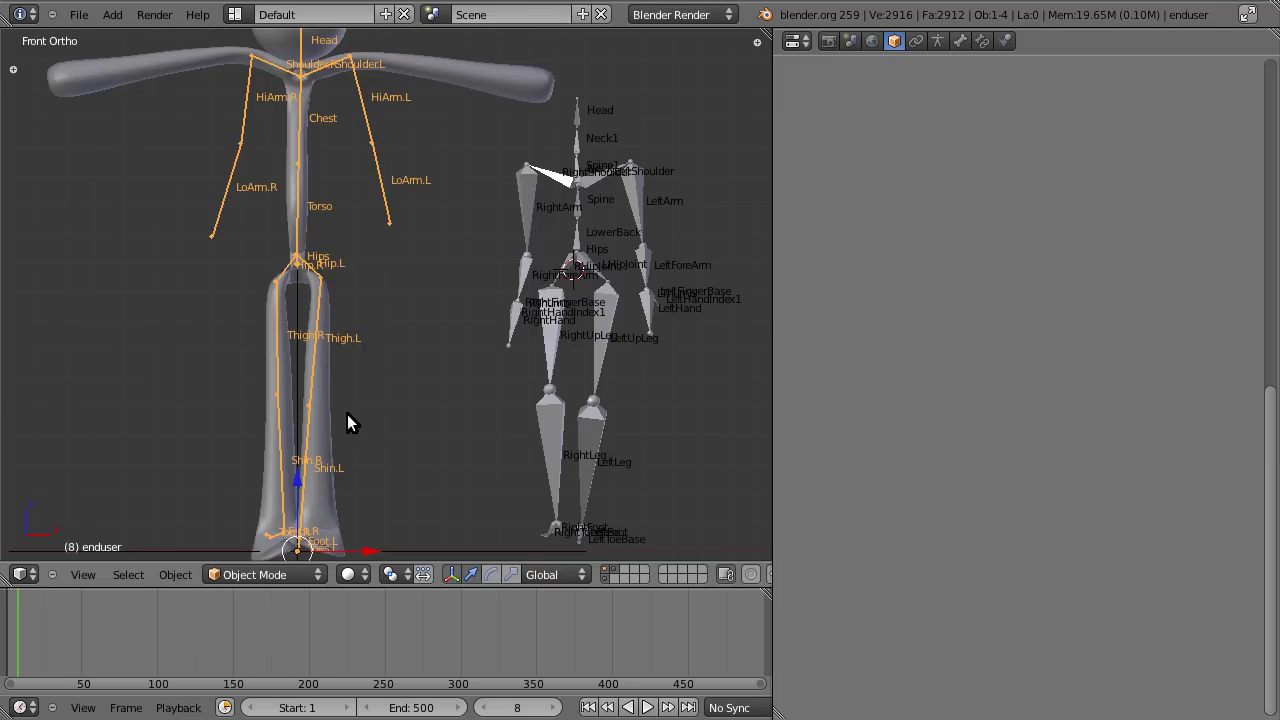
pyautogui.scroll(2, 347, 414)
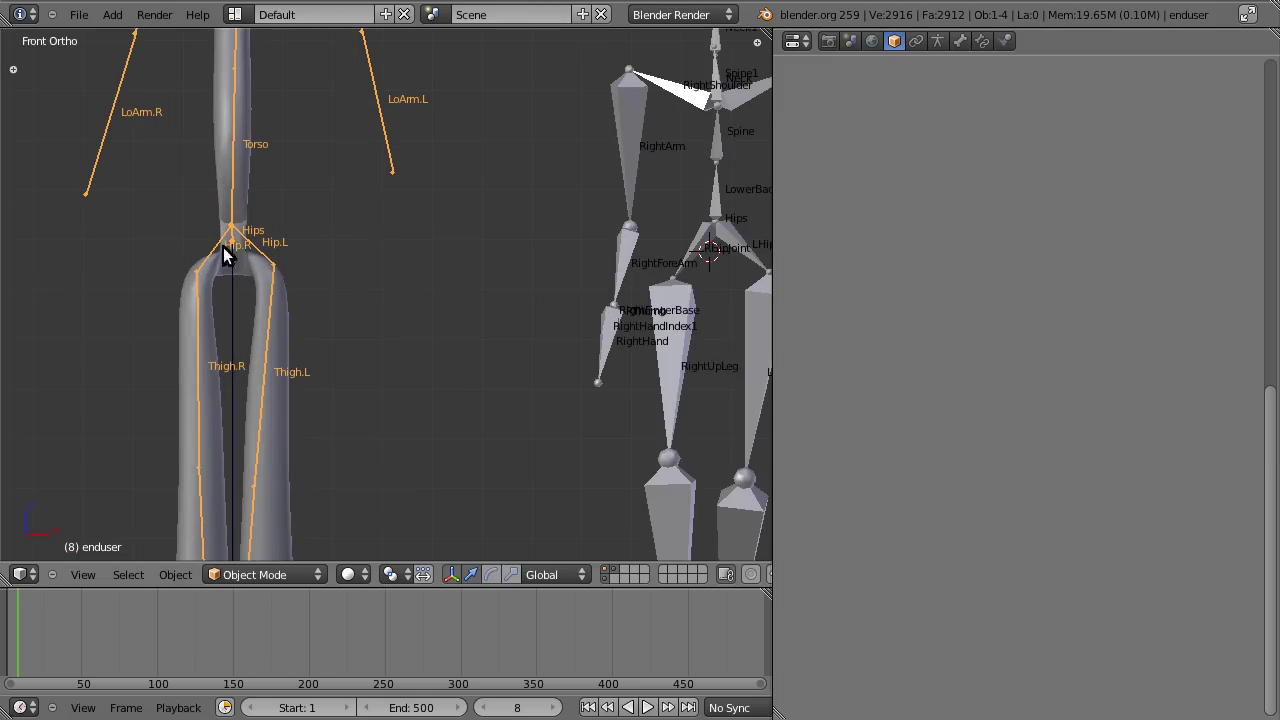
pyautogui.scroll(-2, 394, 323)
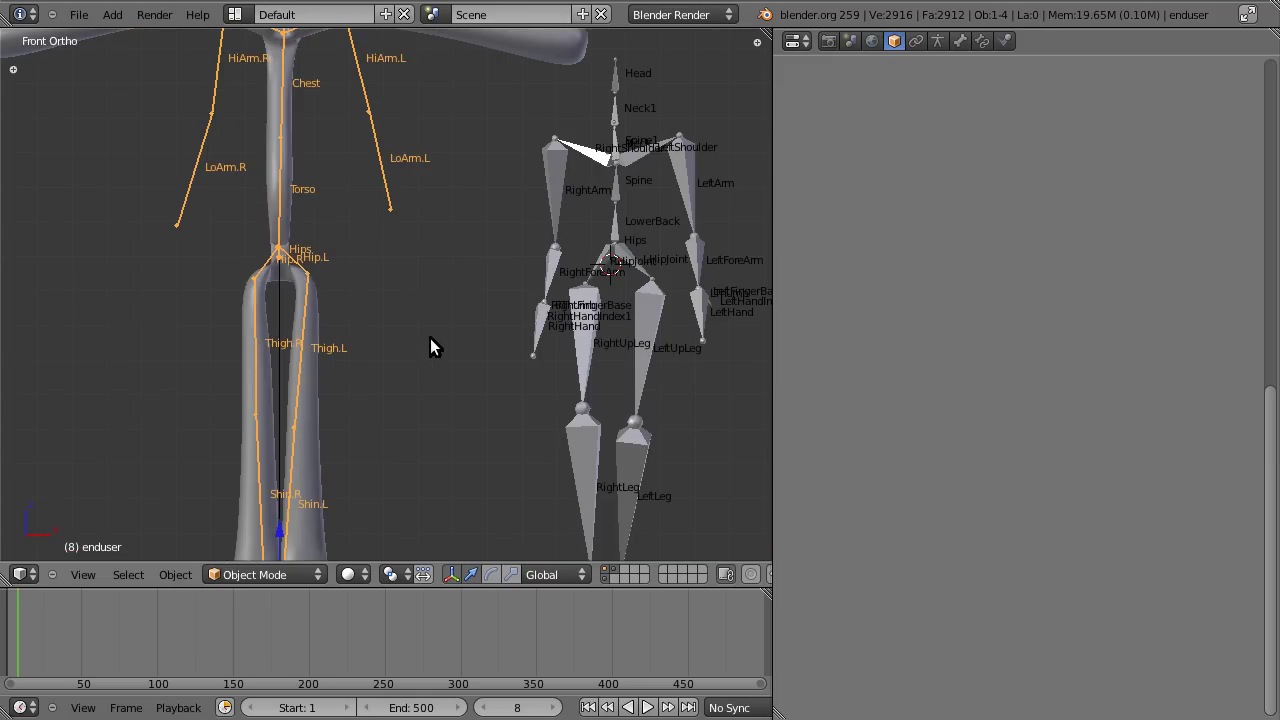
pyautogui.hotkey('ctrl', 'z')
pyautogui.hotkey('ctrl', 'z')
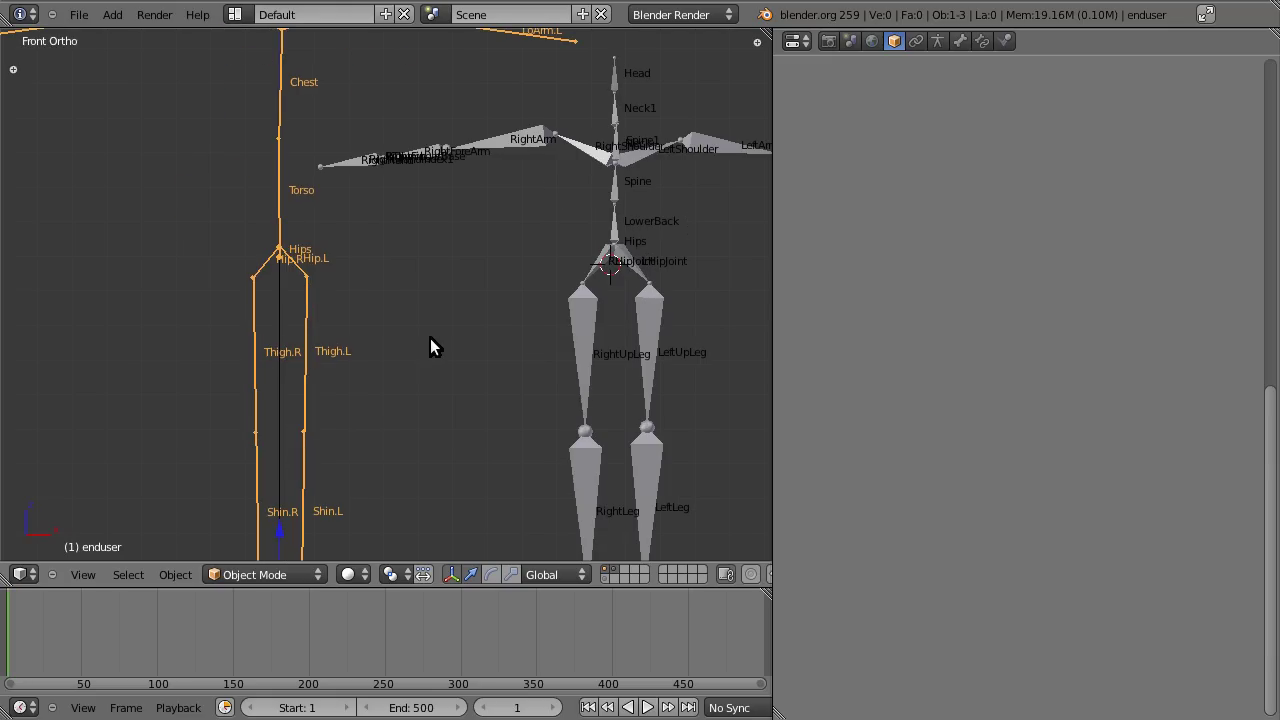
pyautogui.hotkey('ctrl', 'shift', 'z')
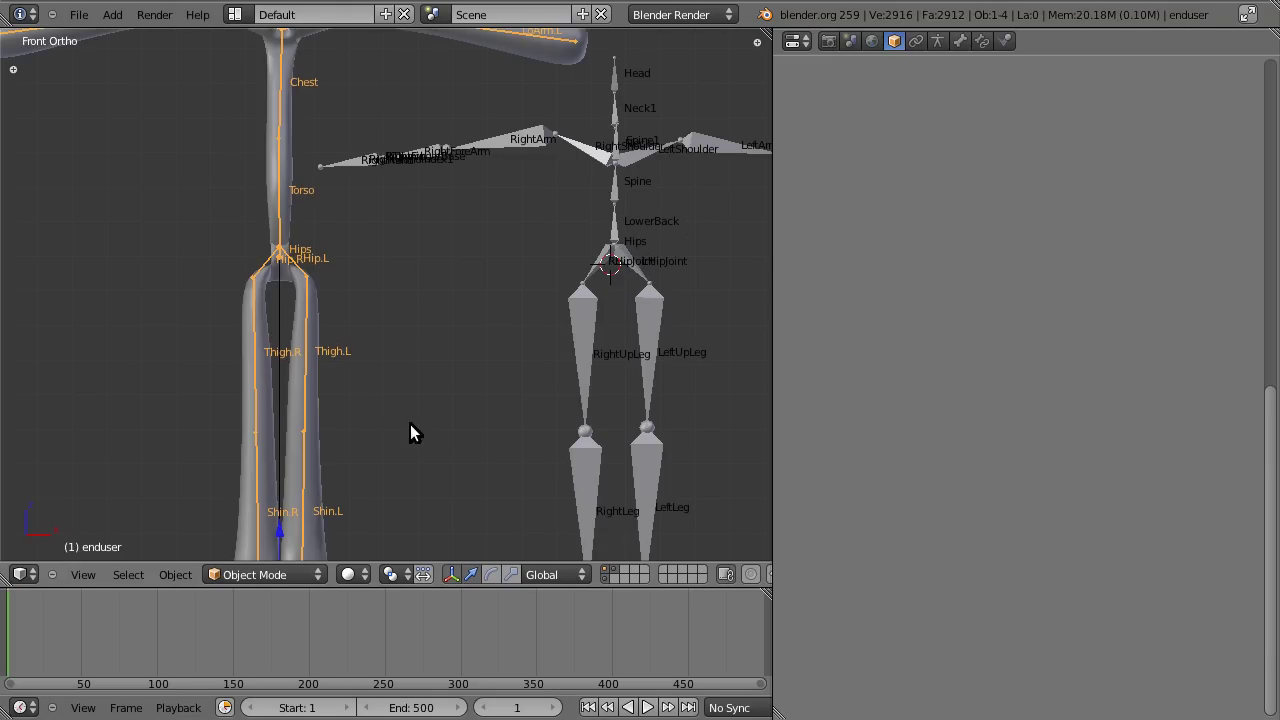
pyautogui.scroll(-3, 587, 407)
# Step: Select the 06_01 mocap skeleton together with the MTI_stickman mesh
pyautogui.rightClick(499, 338)
pyautogui.scroll(3, 365, 352)
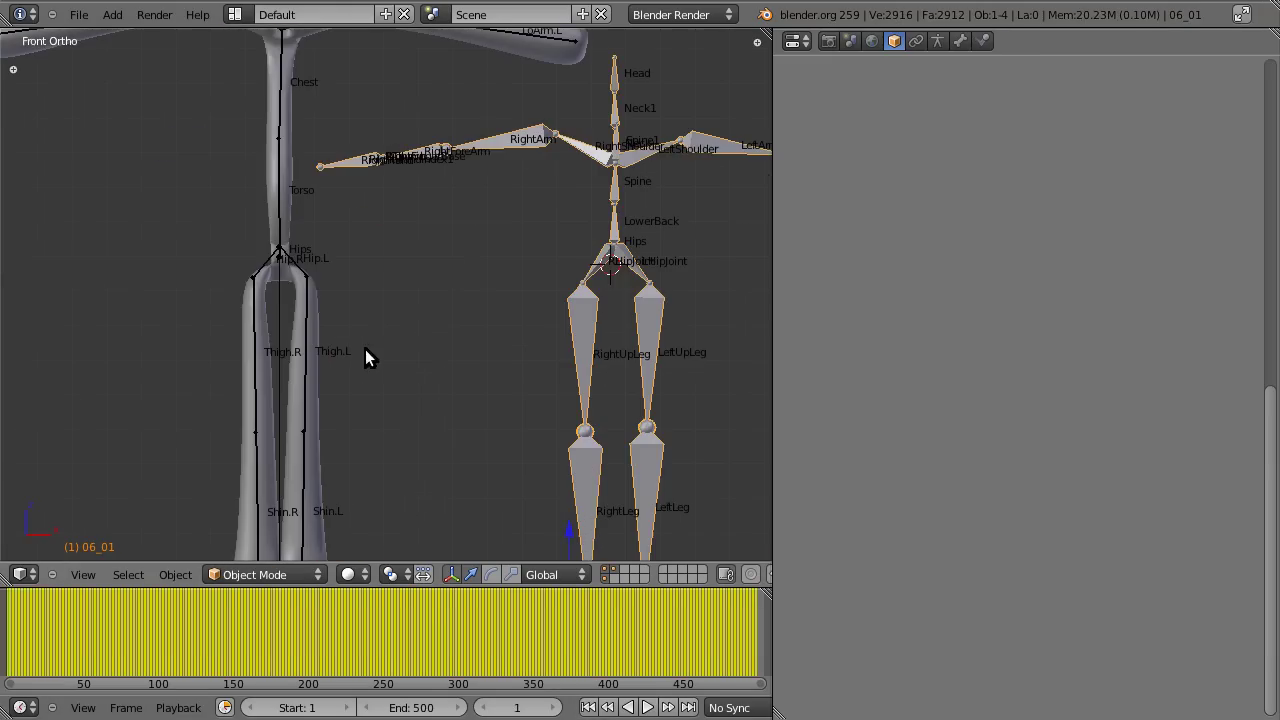
pyautogui.keyDown('shift'); pyautogui.rightClick(294, 261); pyautogui.keyUp('shift')
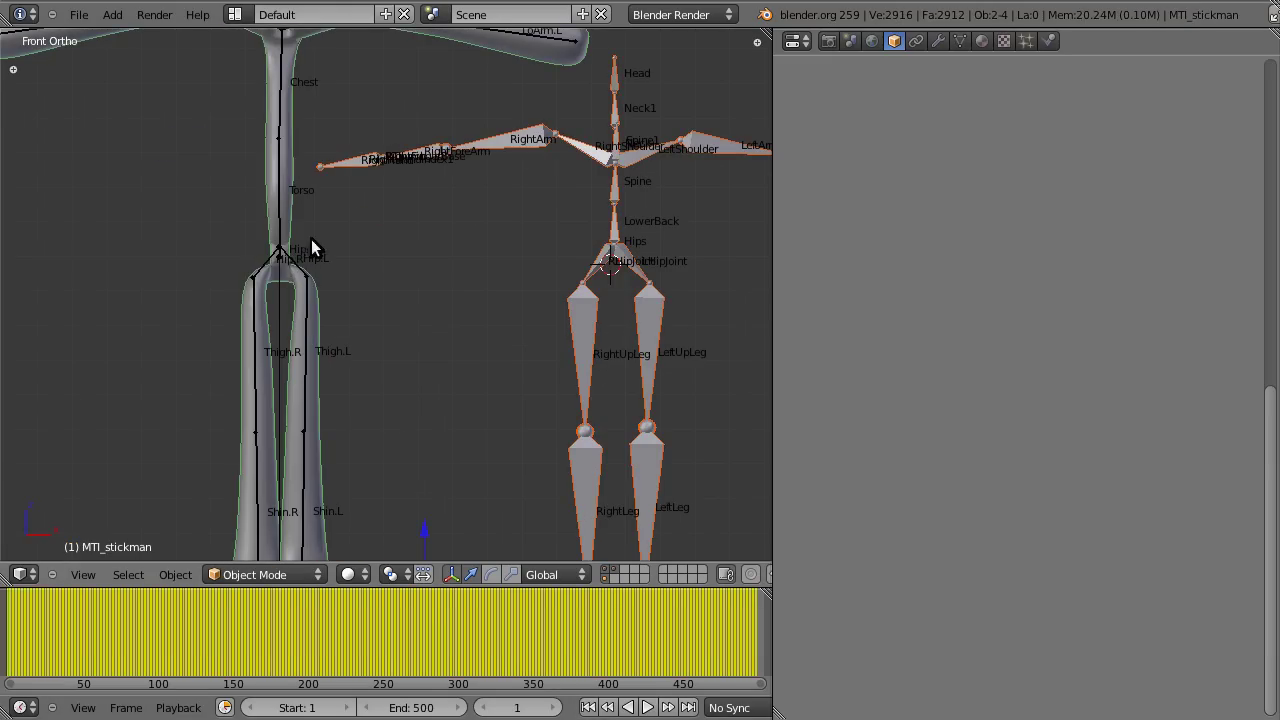
# Step: Jump to frame 105, run RETARGET! with Frame Skip 10, and review the mapping list
pyautogui.moveTo(160, 662)
pyautogui.mouseDown()
pyautogui.moveTo(178, 648)
pyautogui.moveTo(166, 655)
pyautogui.mouseUp()
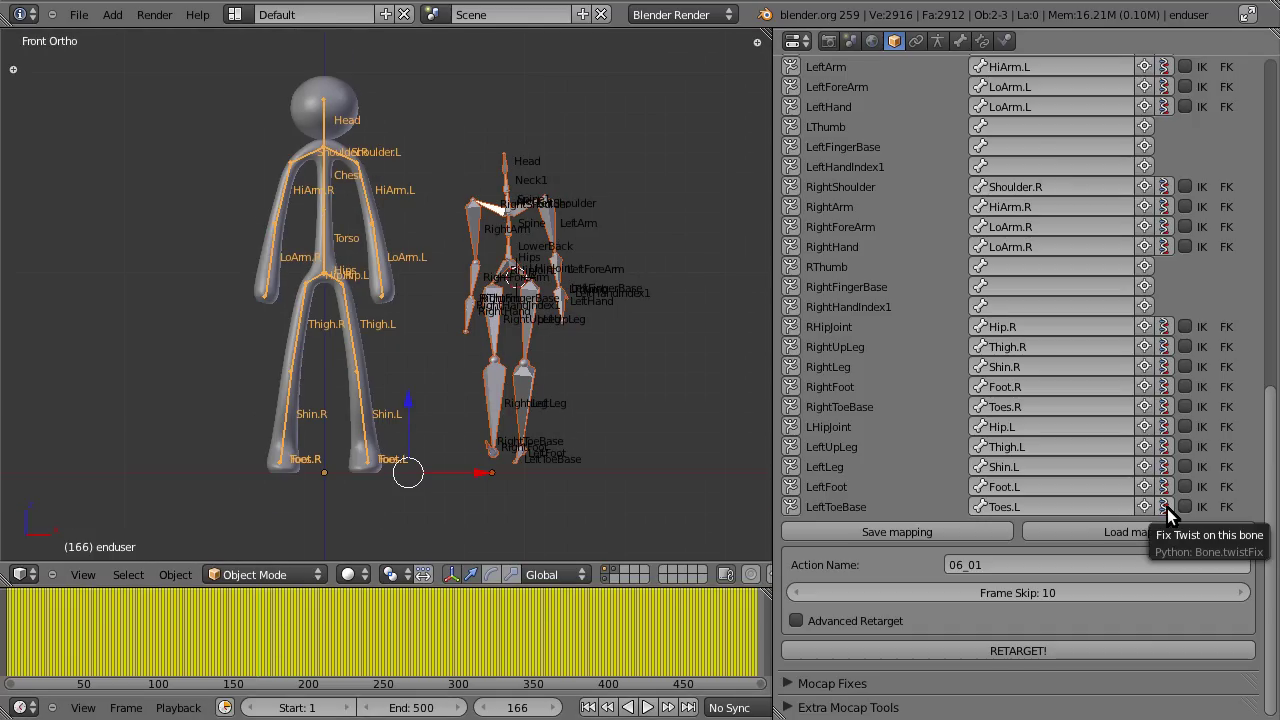
pyautogui.click(1012, 648)
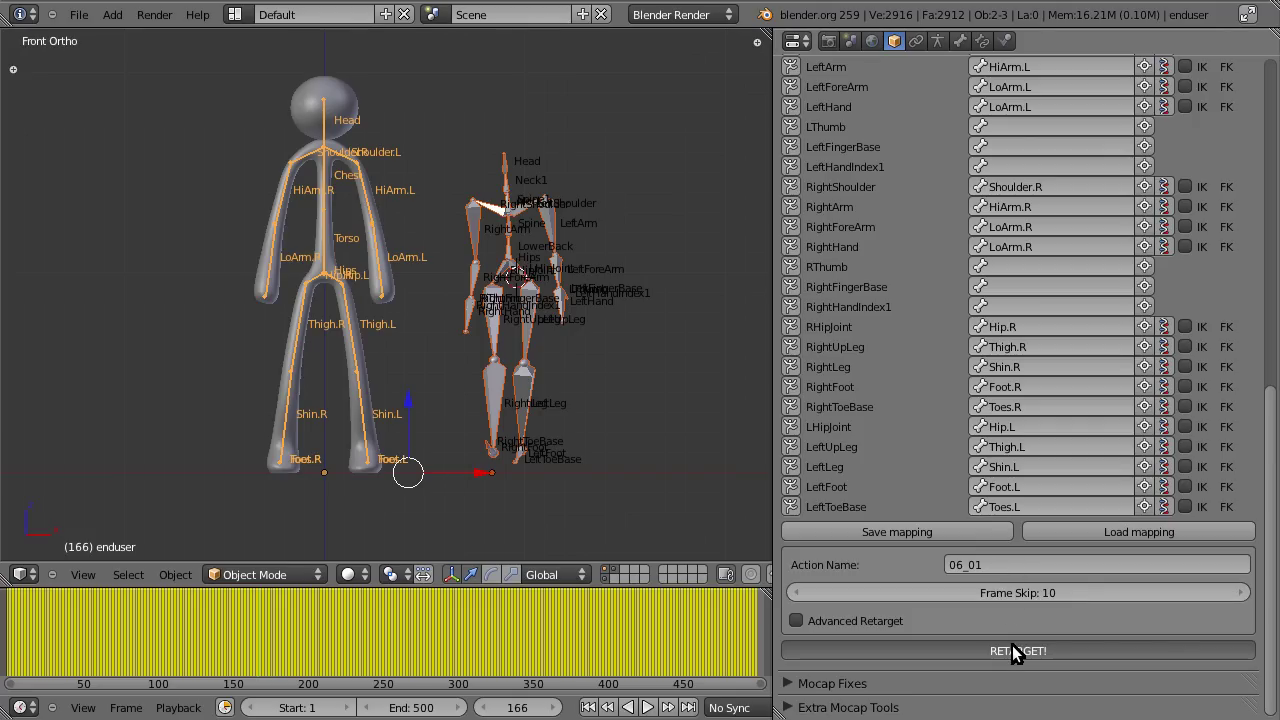
pyautogui.scroll(6, 340, 417)
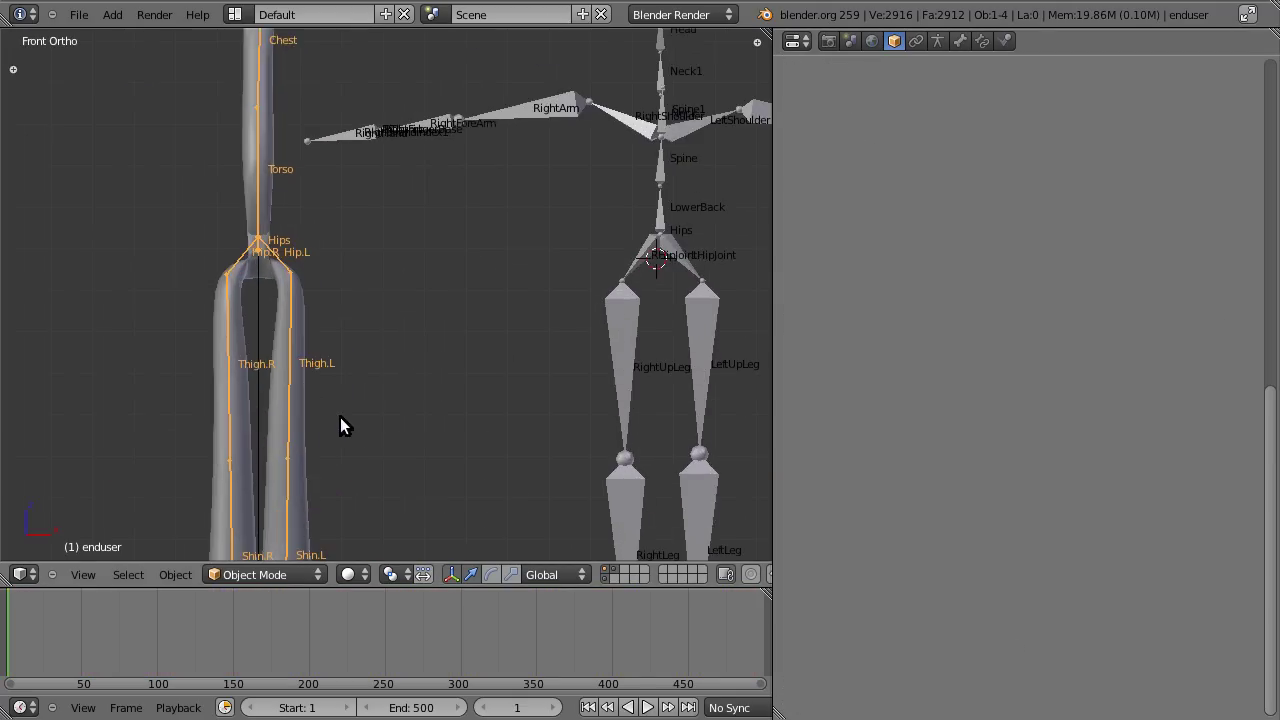
pyautogui.scroll(-5, 279, 268)
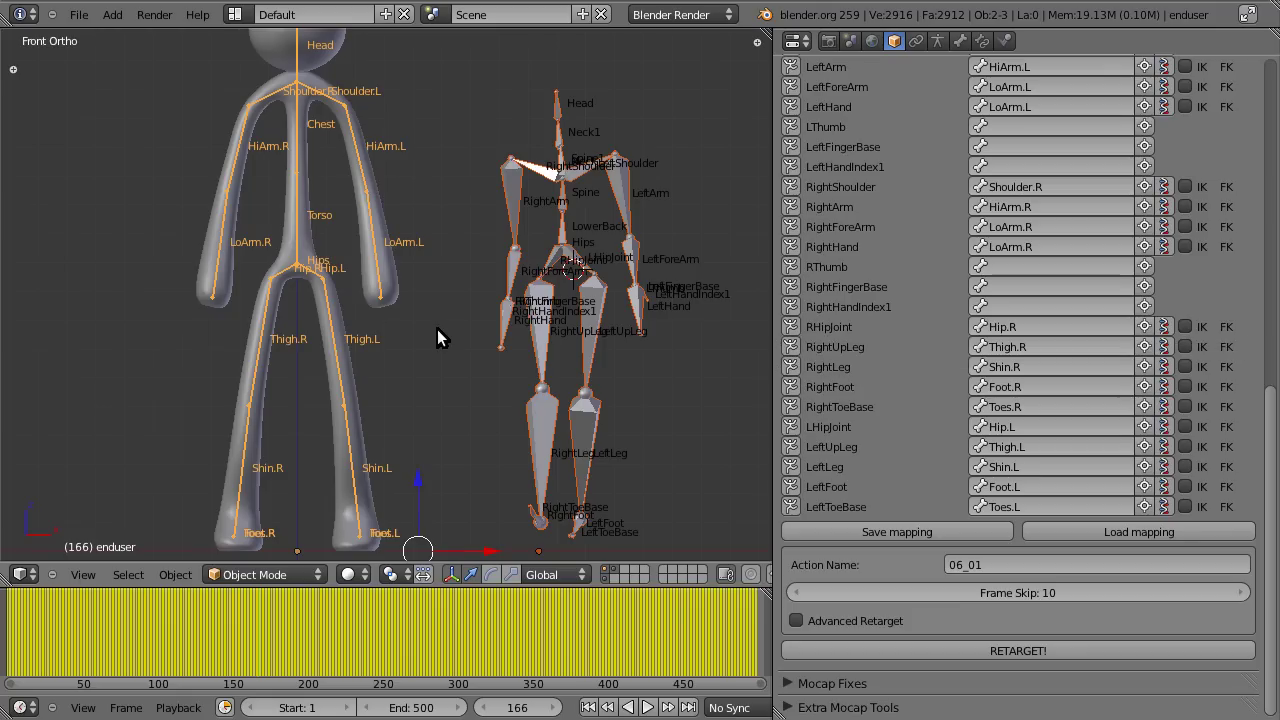
pyautogui.scroll(3, 1260, 314)
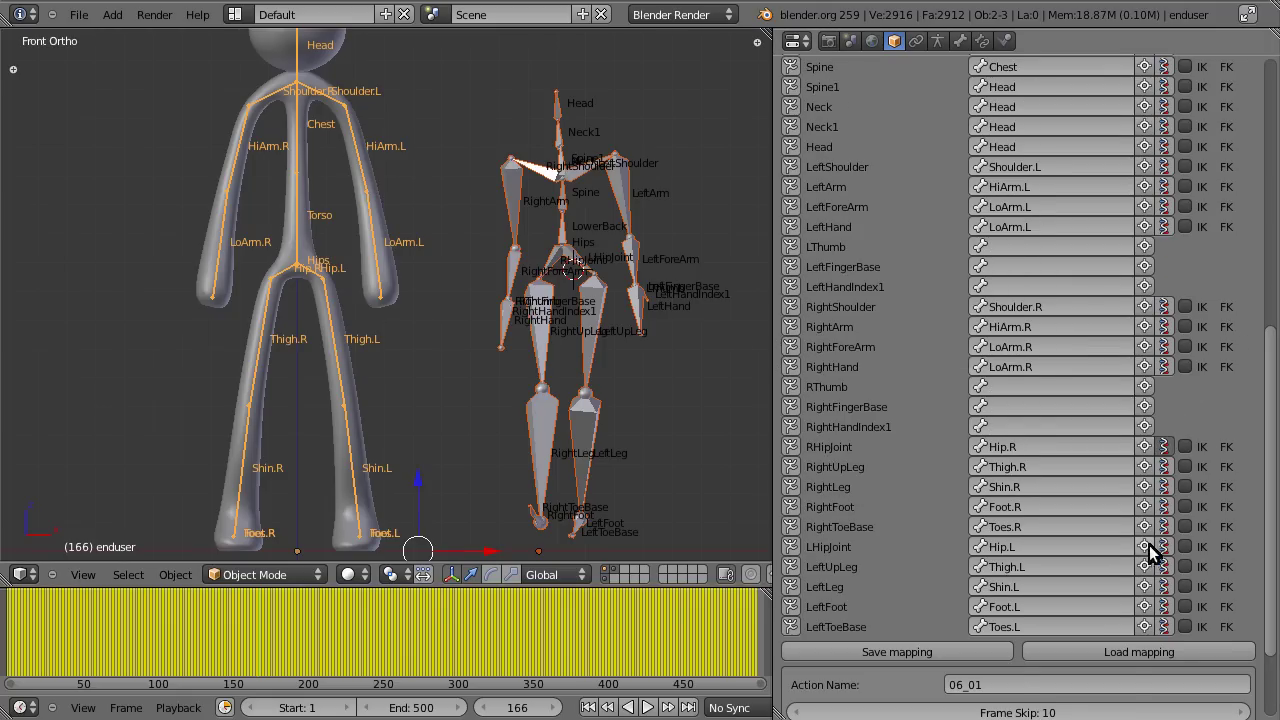
pyautogui.scroll(1, 1258, 374)
pyautogui.scroll(2, 1258, 374)
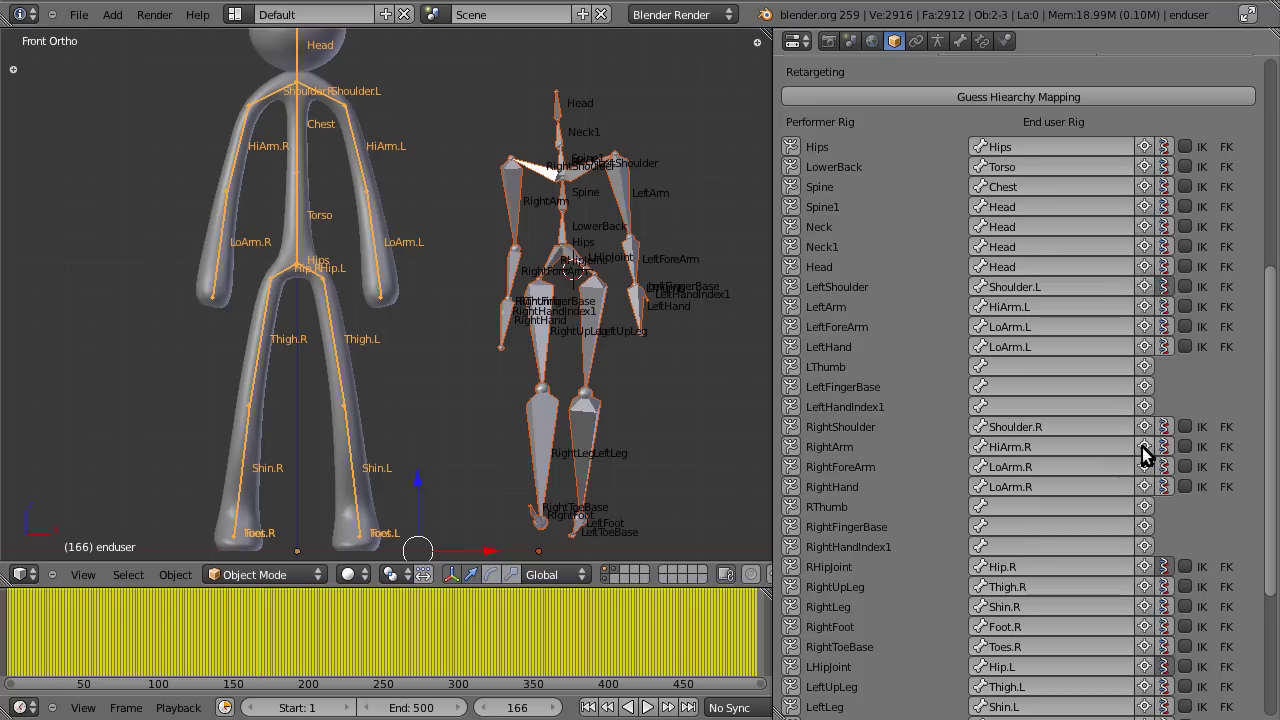
pyautogui.scroll(-6, 1190, 455)
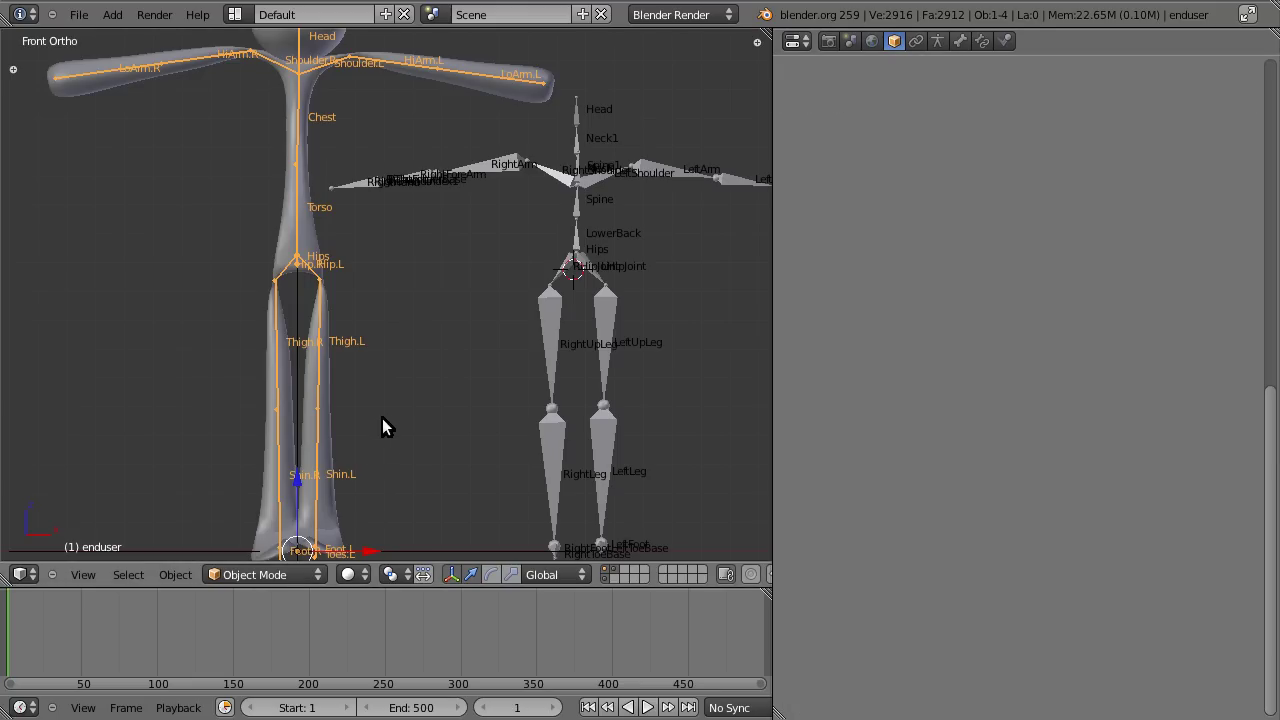
# Step: Rerun RETARGET! and preview the stickman's arms-down walking pose around frame 113
pyautogui.scroll(-1, 382, 418)
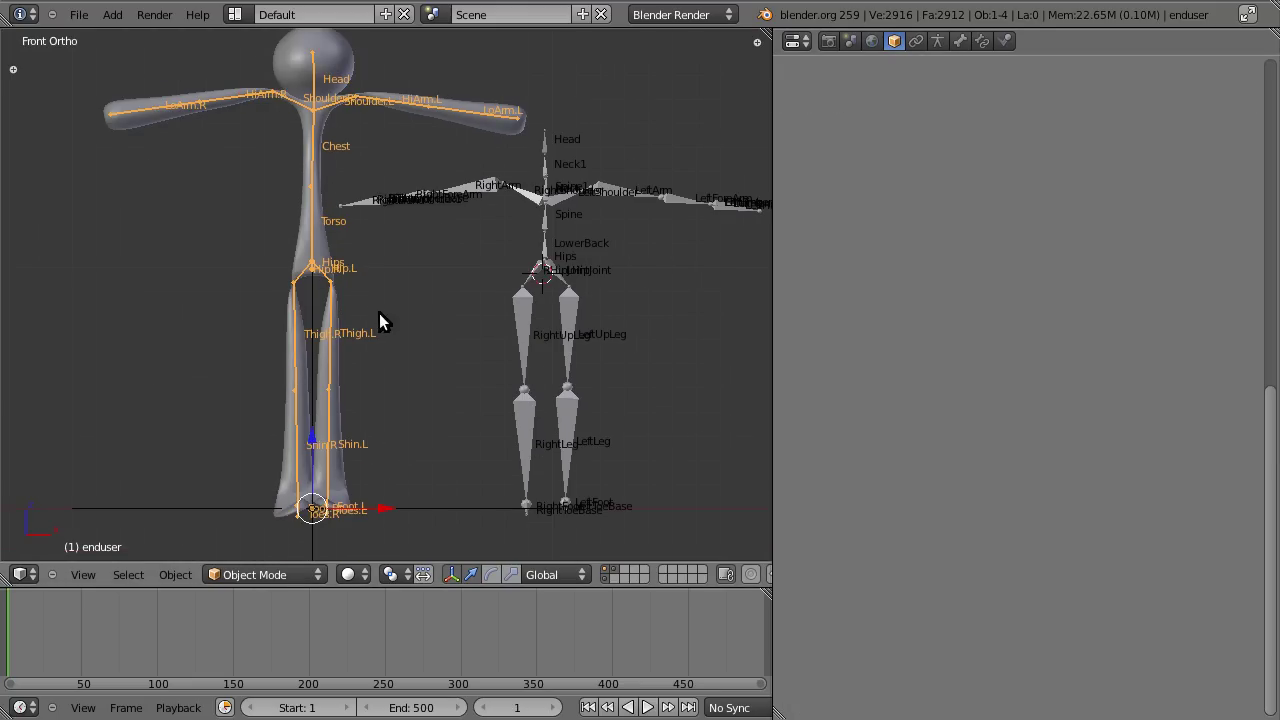
pyautogui.scroll(2, 360, 496)
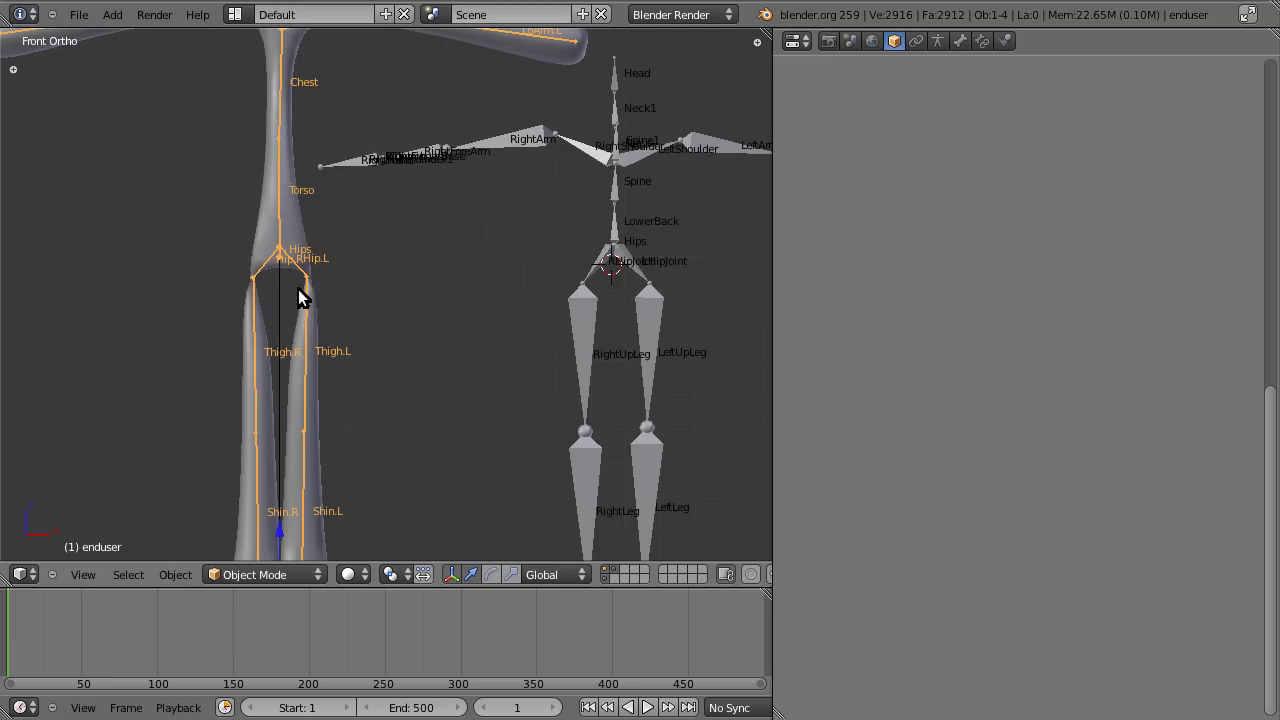
pyautogui.scroll(-1, 298, 268)
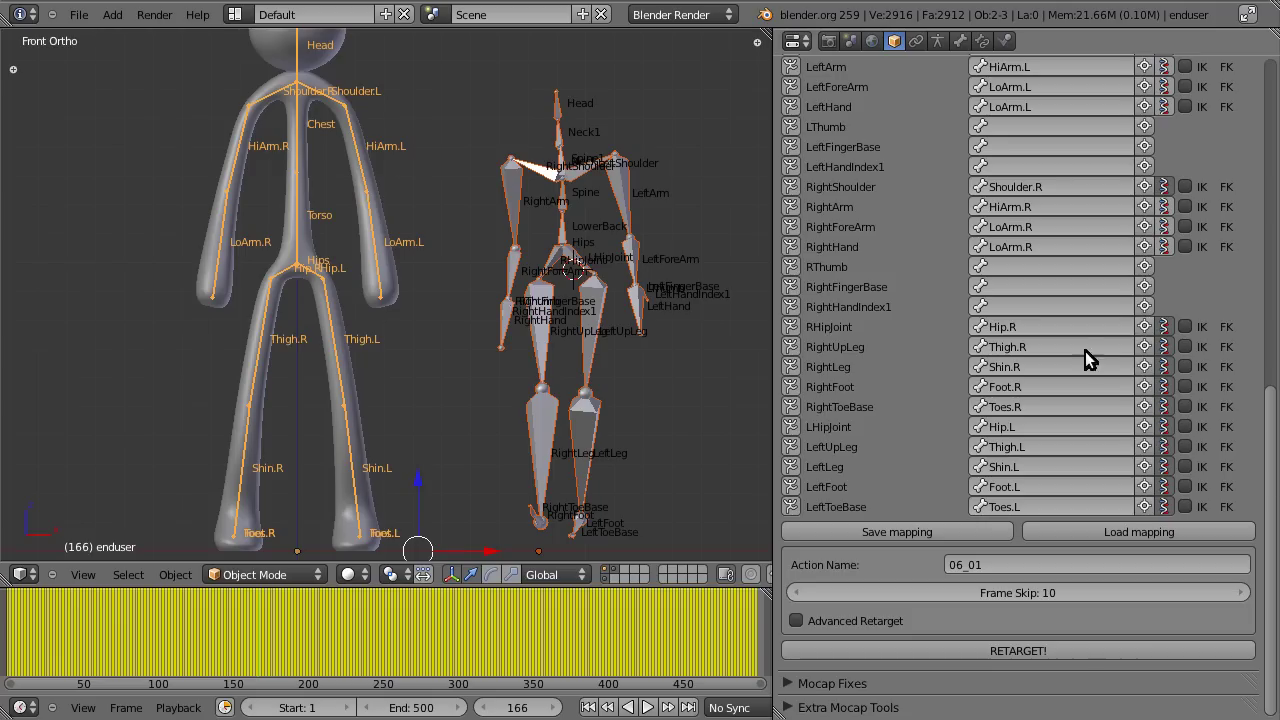
pyautogui.click(995, 648)
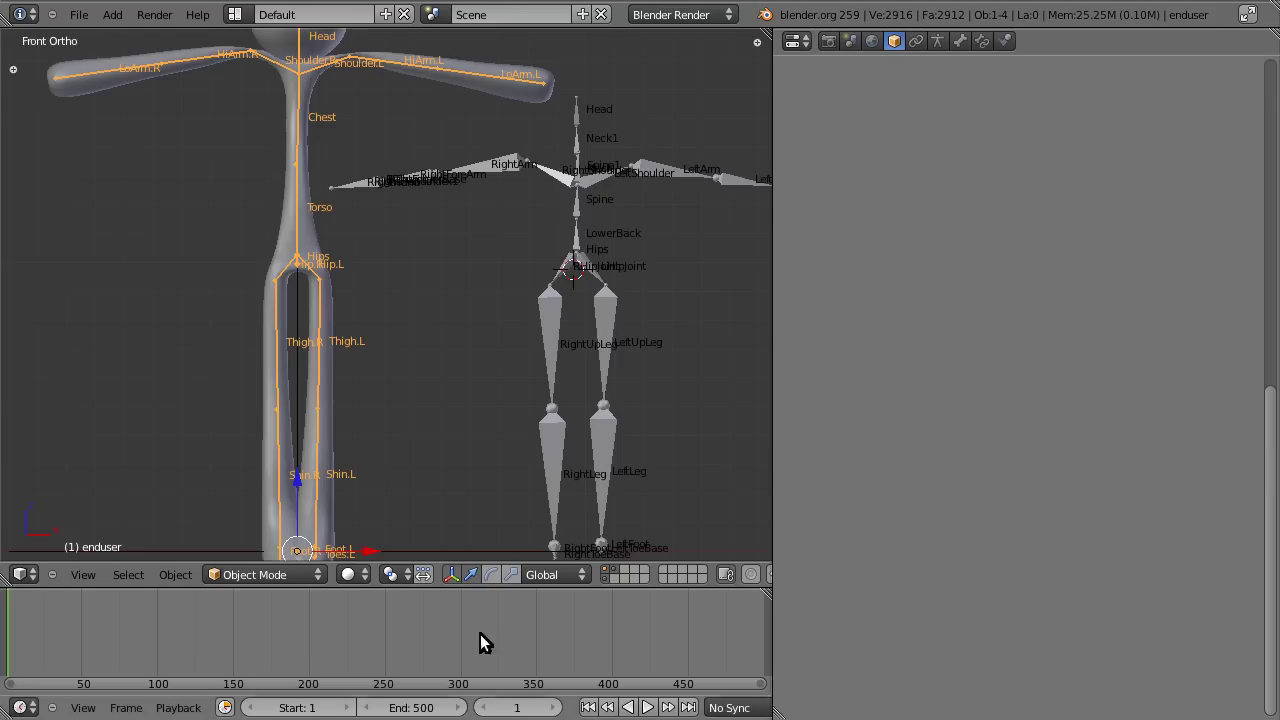
pyautogui.moveTo(480, 634); pyautogui.dragTo(176, 636)
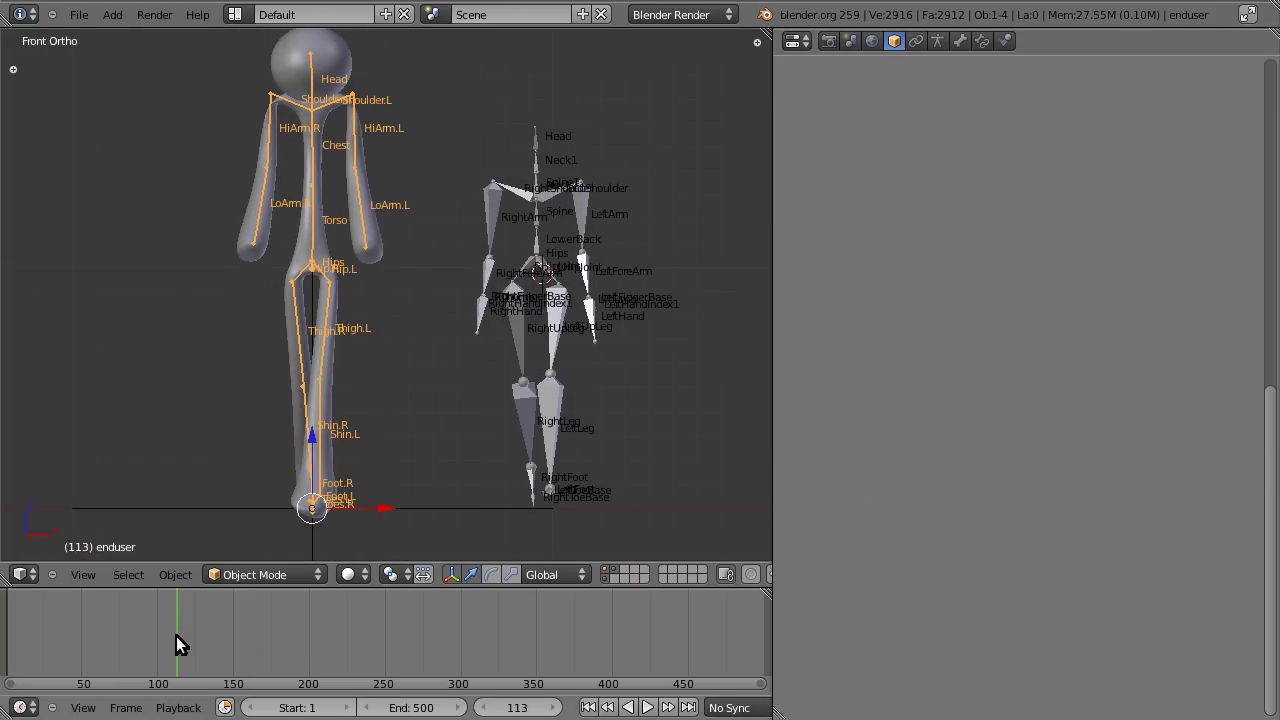
# Step: Cancel the running retarget, set Frame Skip to 1, and preview the motion at frame 75
pyautogui.hotkey('ctrl', 'z')
pyautogui.hotkey('ctrl', 'z')
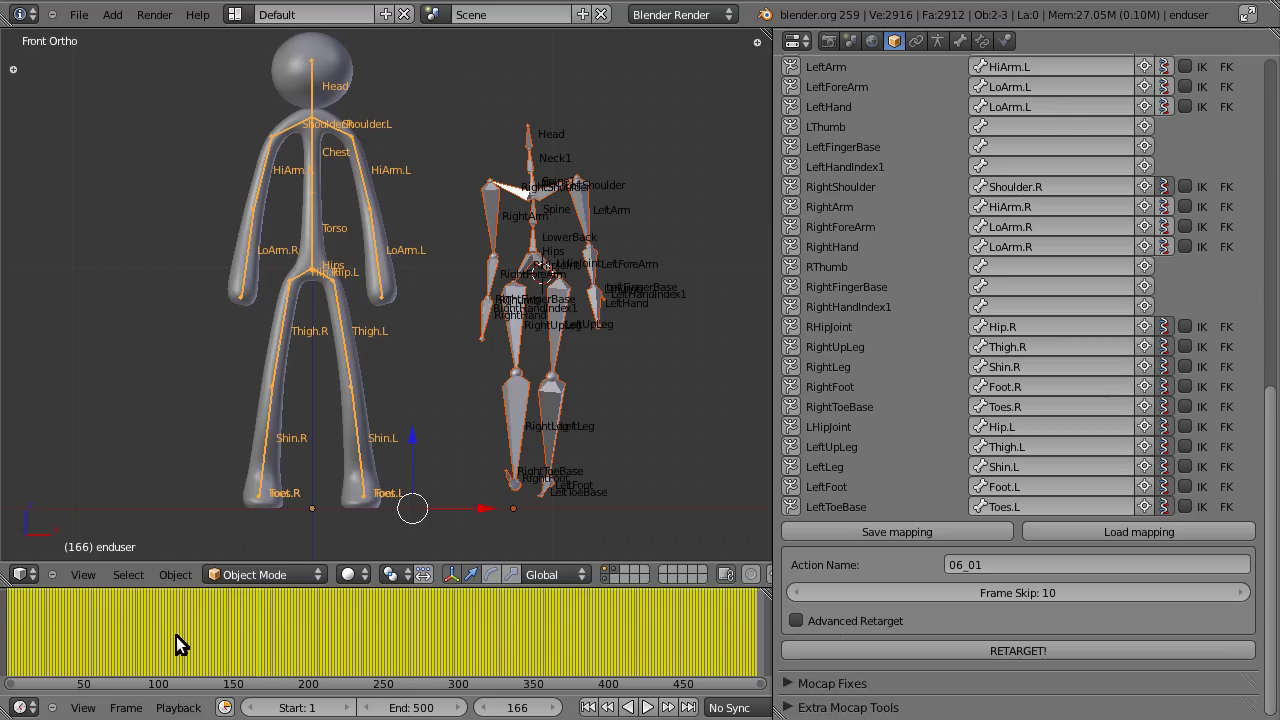
pyautogui.click(1064, 593)
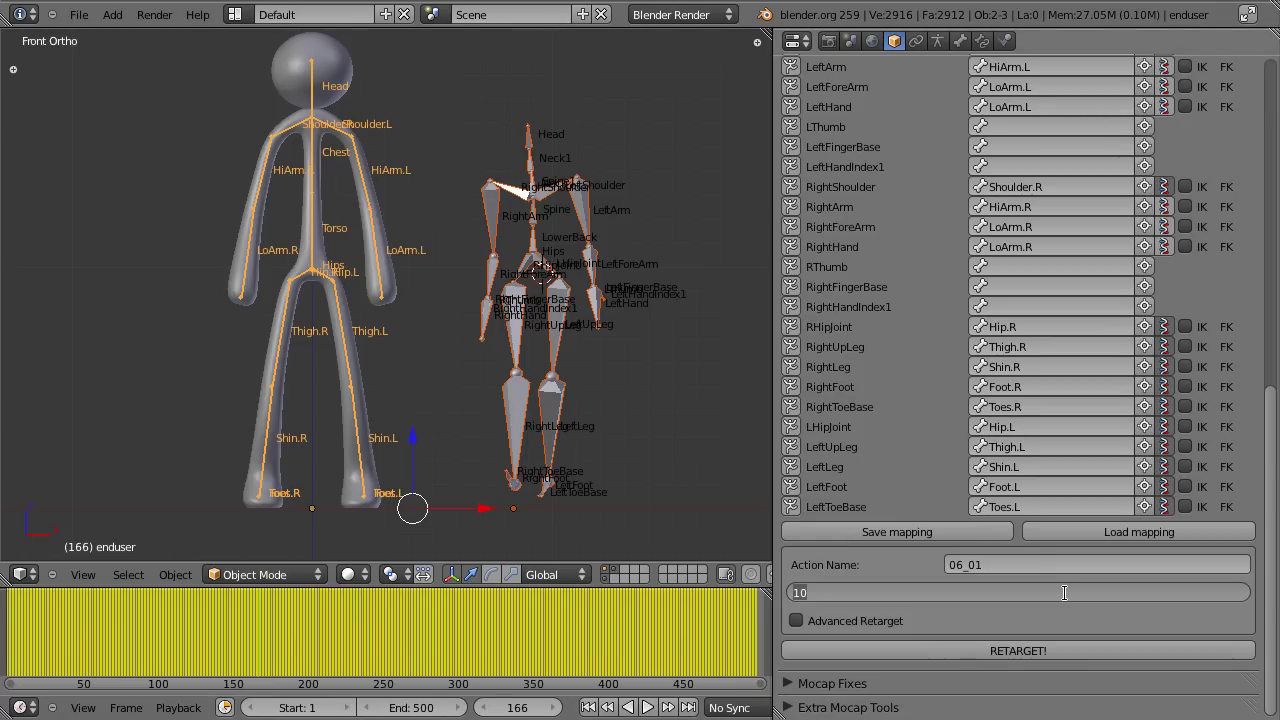
pyautogui.write('41')
pyautogui.press('Return')
pyautogui.click(1064, 593)
pyautogui.write('1')
pyautogui.press('Return')
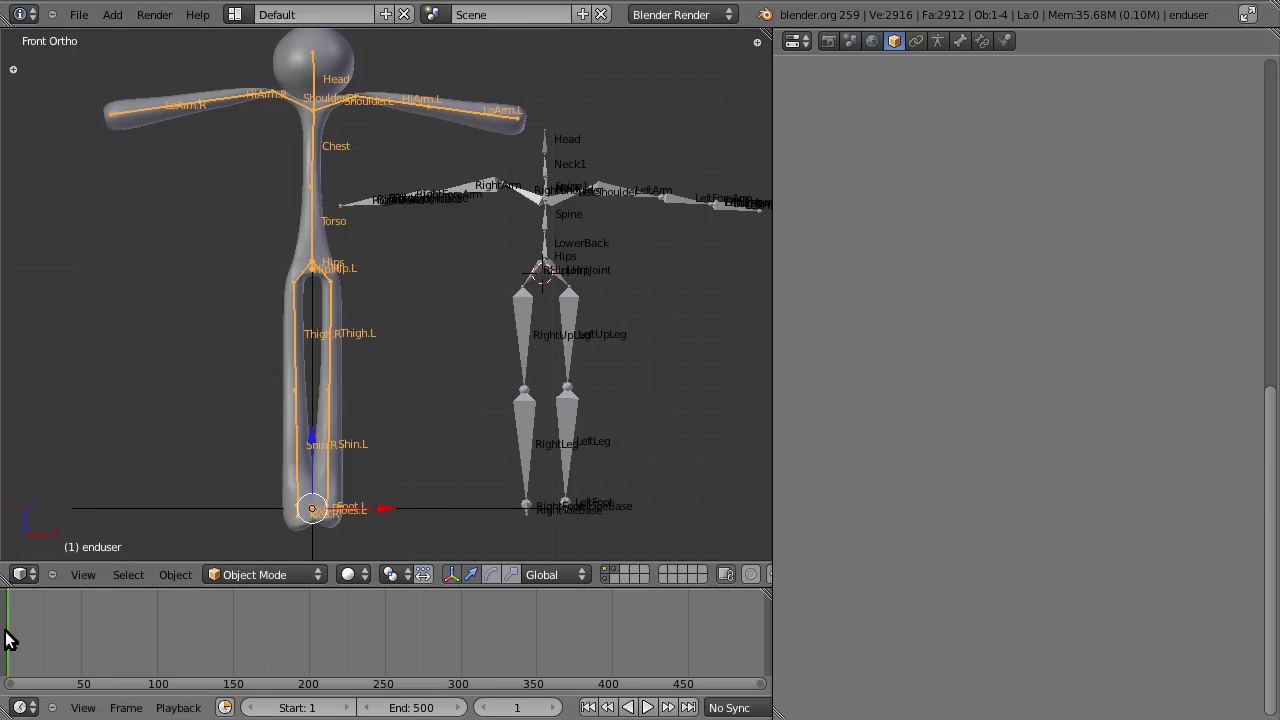
pyautogui.moveTo(11, 640)
pyautogui.mouseDown()
pyautogui.moveTo(283, 643)
pyautogui.moveTo(603, 620)
pyautogui.moveTo(139, 660)
pyautogui.moveTo(538, 621)
pyautogui.moveTo(658, 636)
pyautogui.moveTo(146, 669)
pyautogui.moveTo(6, 660)
pyautogui.mouseUp()
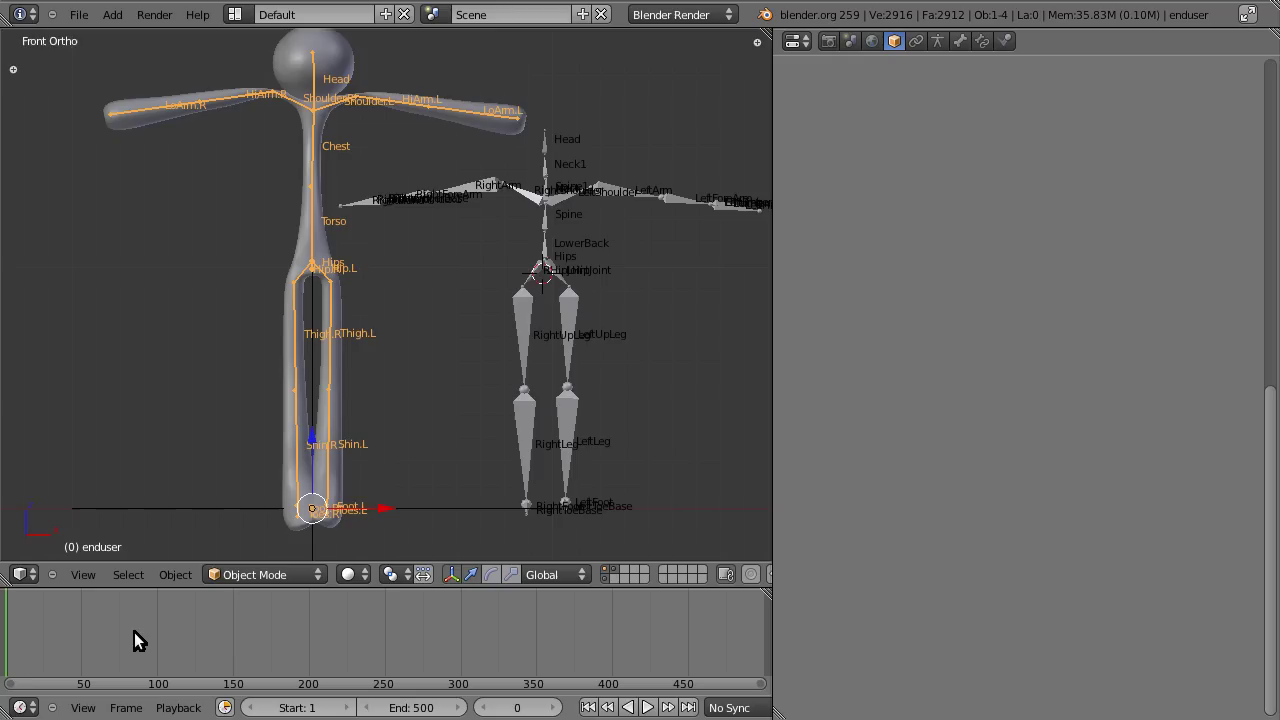